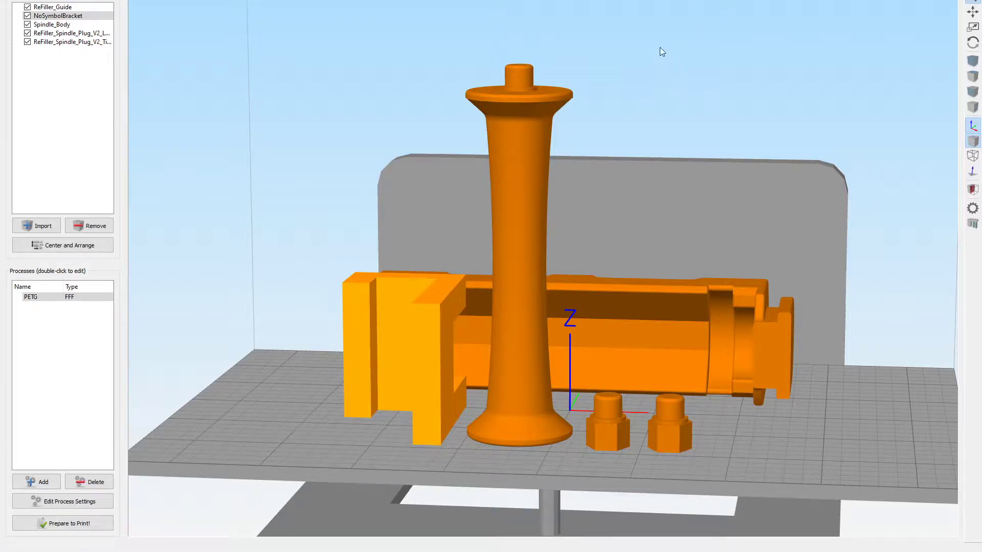
Select Spindle_Body and ReFiller_Guide and orbit around the parts on the bed
click(585, 283)
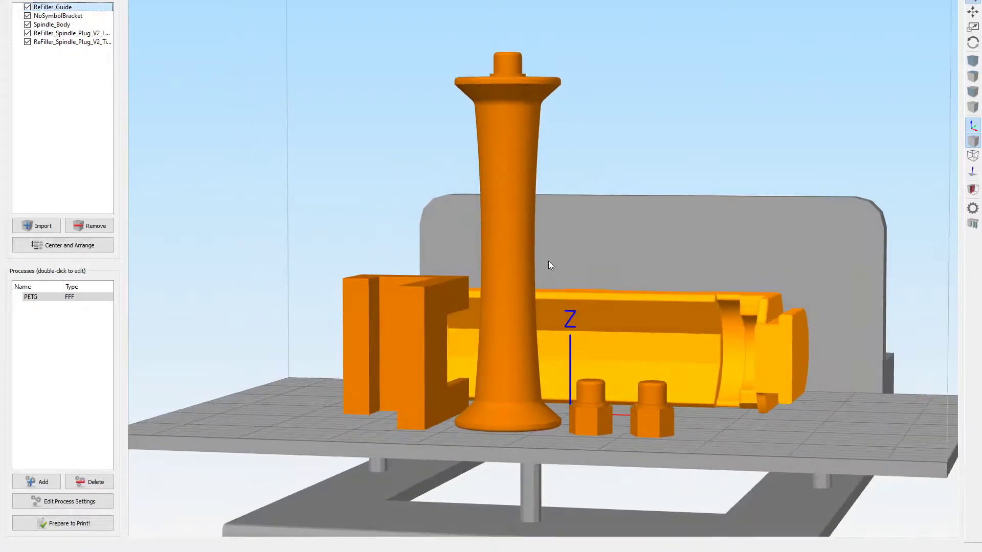
click(505, 242)
drag(532, 261, 484, 118)
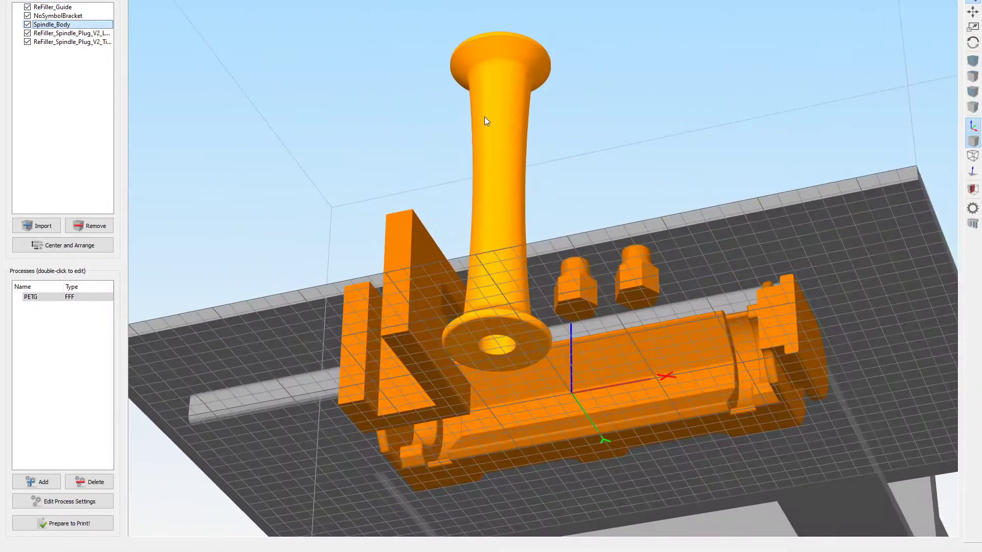
drag(508, 263, 484, 322)
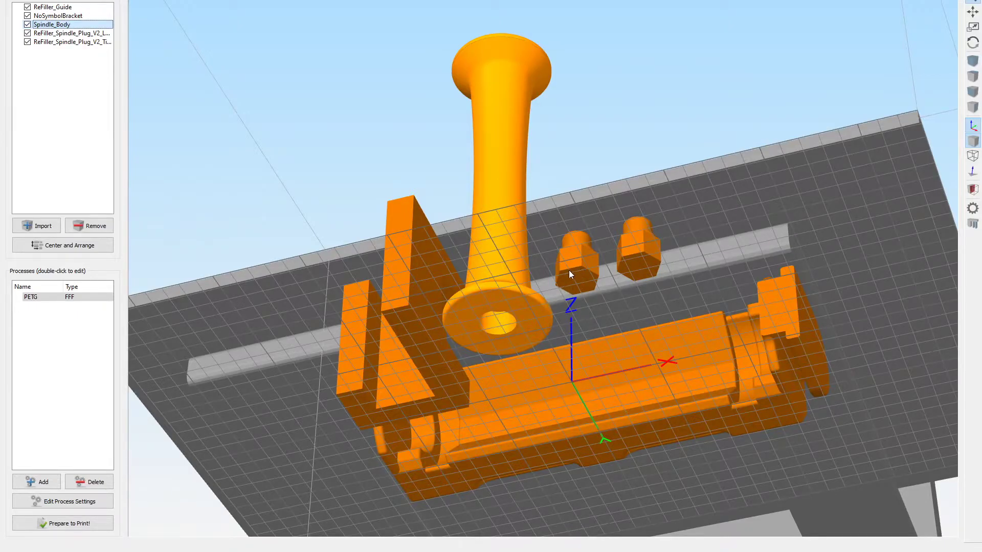
drag(603, 247, 633, 405)
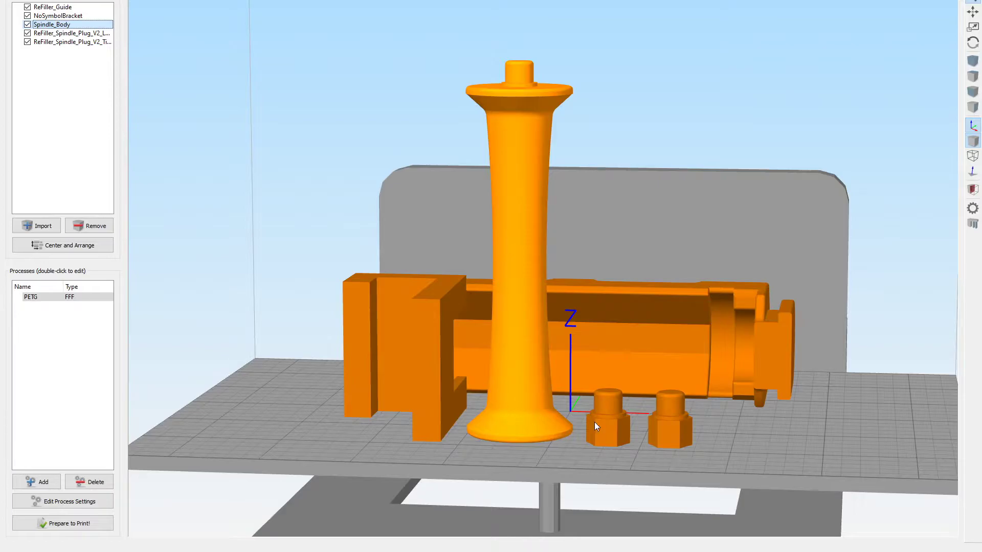
drag(579, 426, 562, 461)
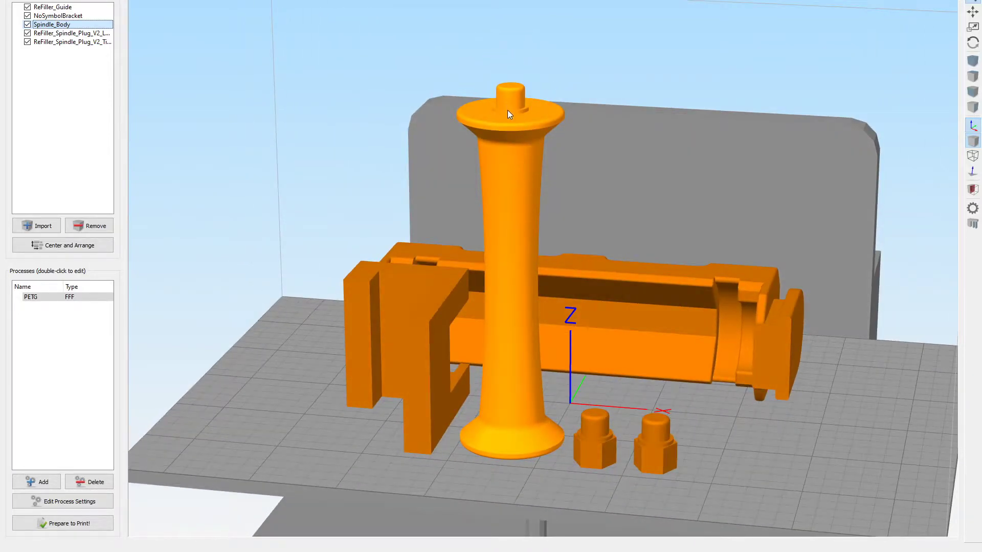
drag(589, 287, 575, 269)
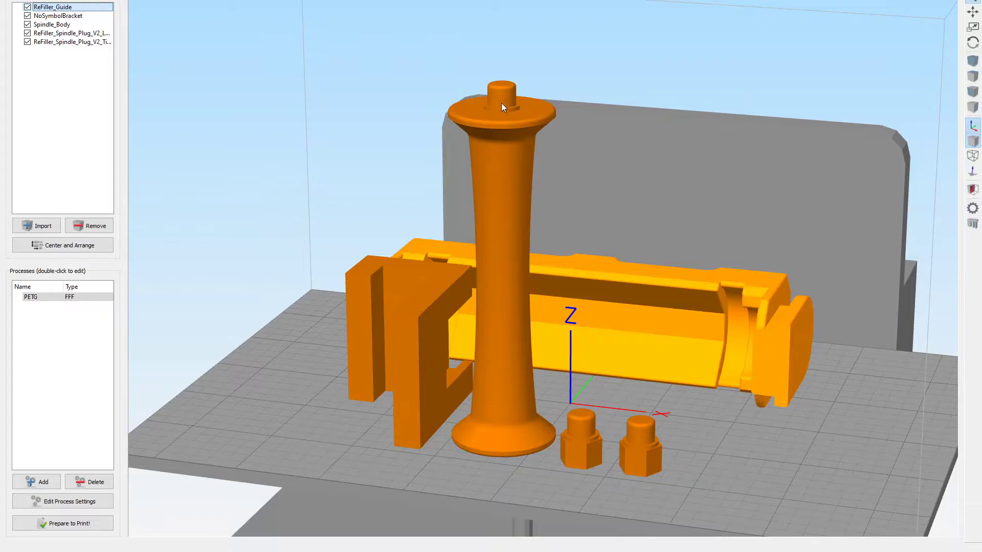
drag(521, 365, 572, 321)
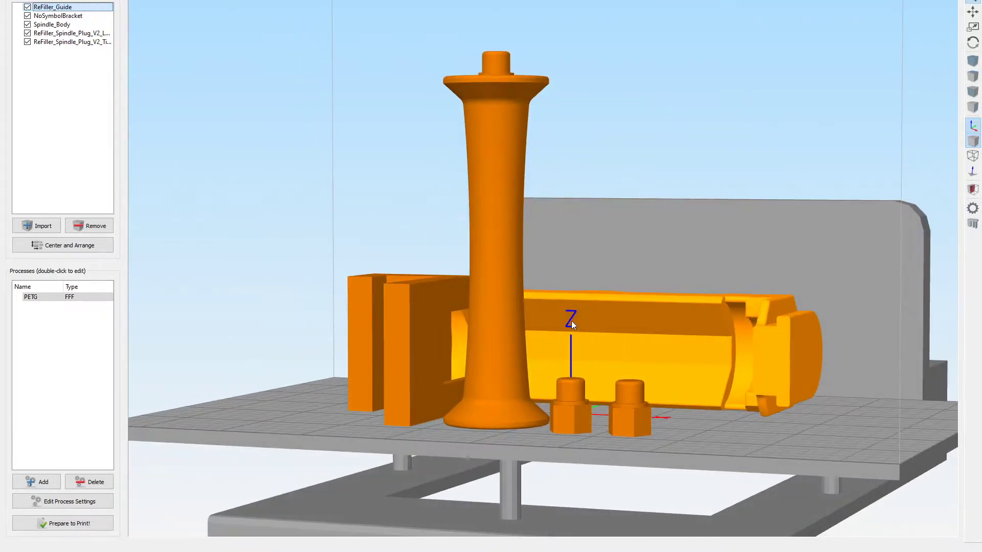
drag(569, 415, 486, 444)
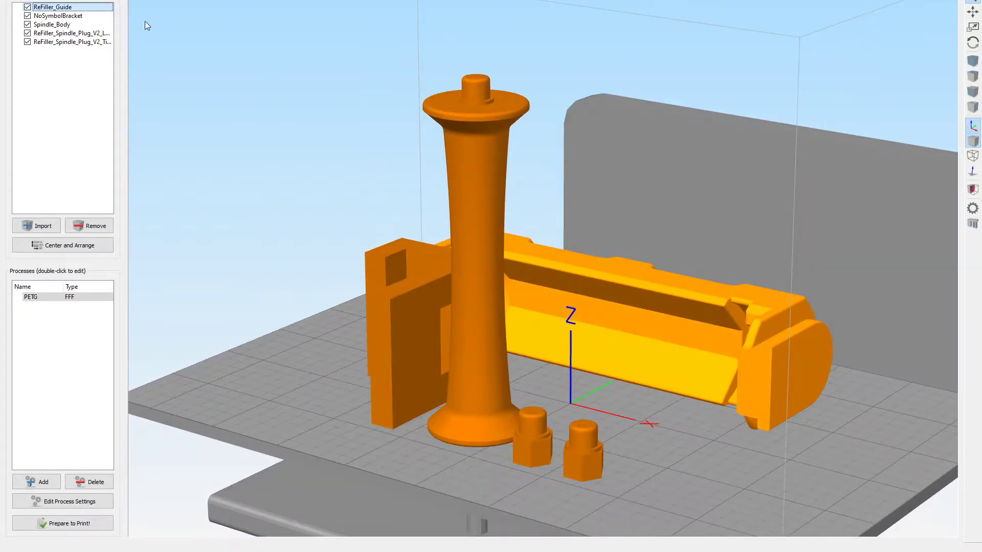
Browse the File and Edit menus, then reselect Spindle_Body and orbit to an oblique view
key(alt+f)
key(Right)
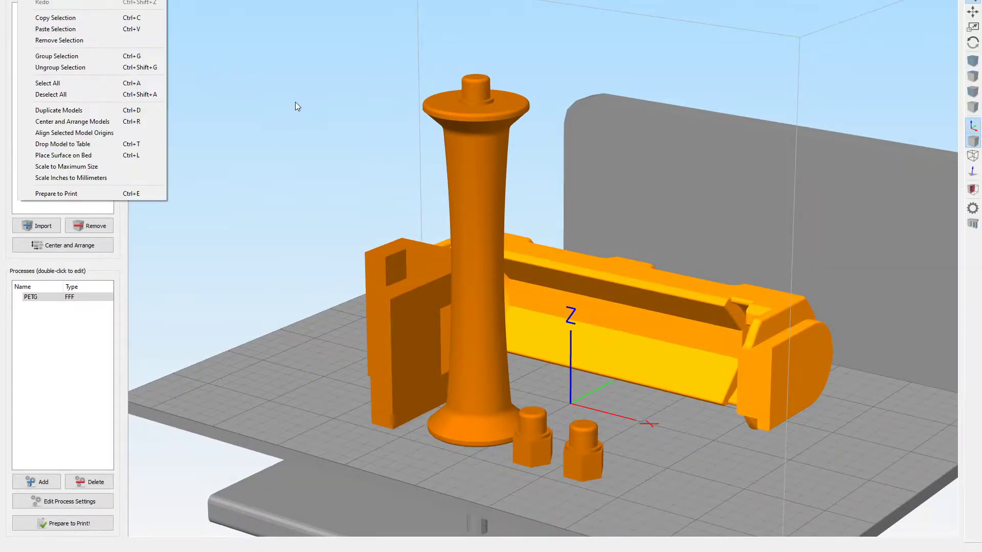
key(Escape)
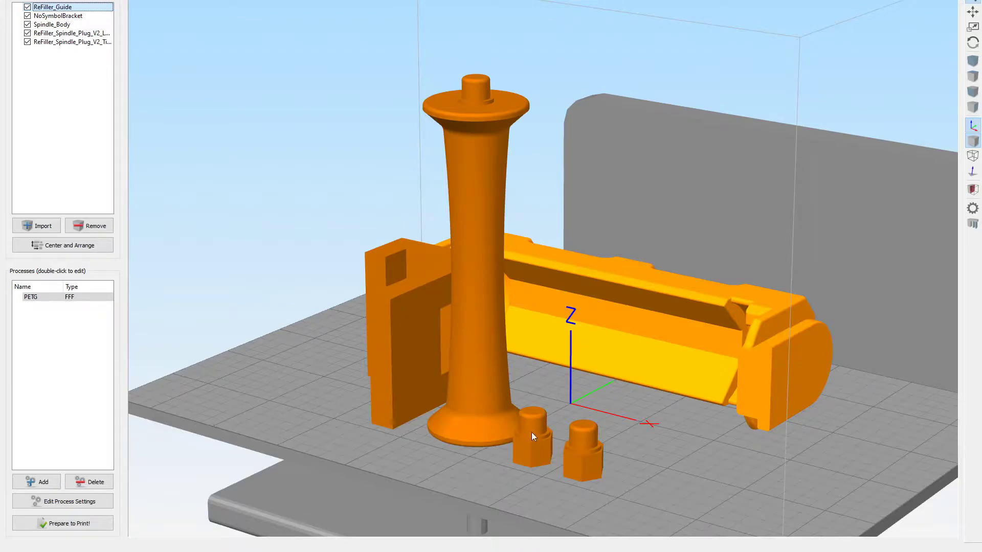
drag(499, 419, 523, 435)
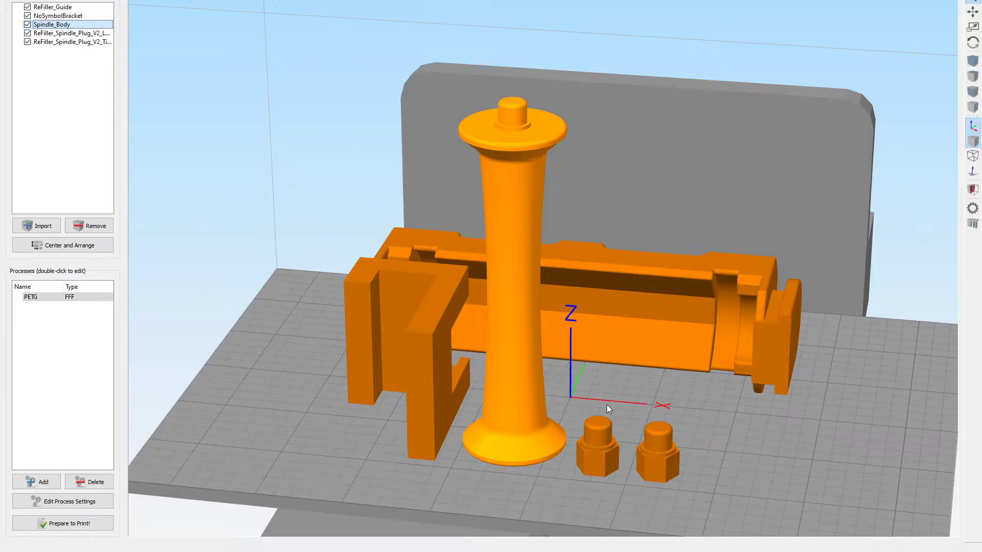
drag(611, 419, 526, 239)
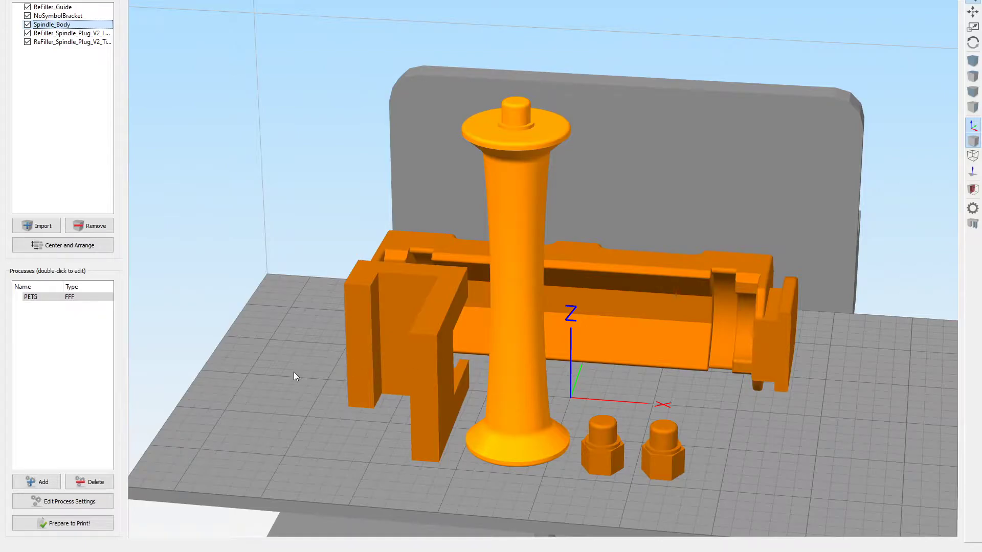
drag(293, 373, 383, 370)
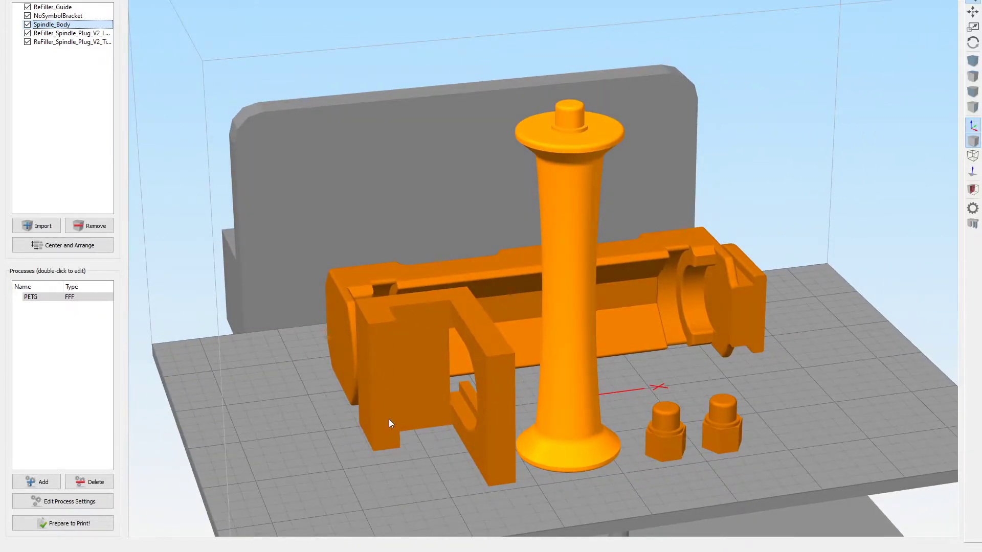
drag(425, 490, 414, 346)
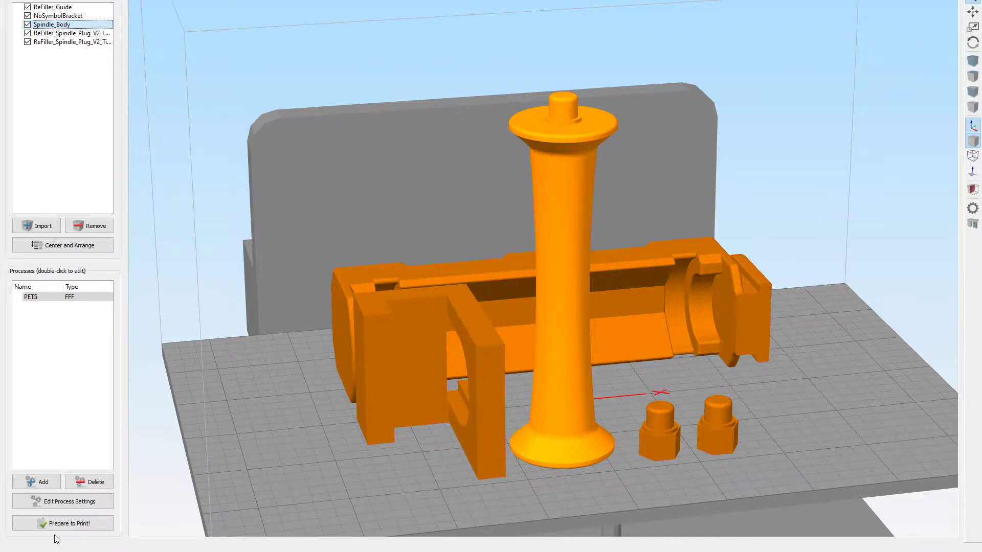
Slice the models and limit the toolpath preview to layers 1–193, zooming in on the layers
click(74, 527)
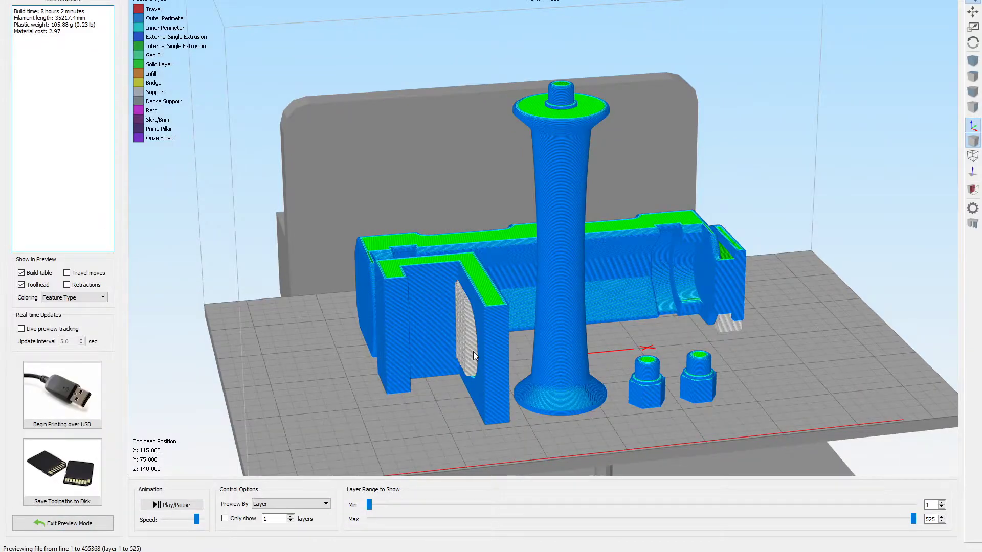
drag(473, 351, 464, 281)
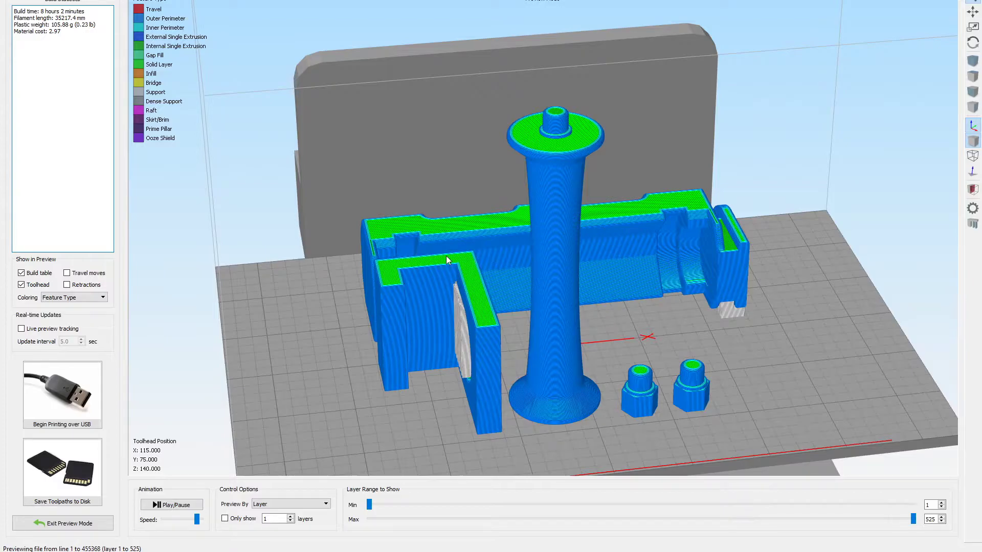
double_click(930, 519)
key(Down)
key(Down)
key(Down)
key(Down)
key(Down)
key(Down)
key(Down)
key(Down)
key(Down)
key(Down)
key(Down)
key(Down)
key(Down)
key(Down)
key(Down)
key(Down)
key(Down)
key(Down)
key(Down)
key(Down)
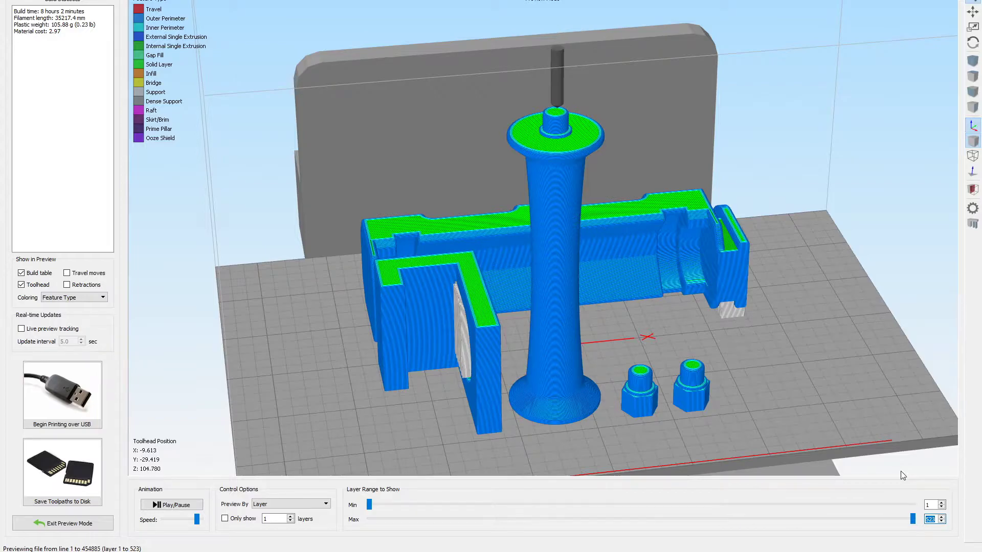
key(Down)
key(Down)
key(Down)
key(Down)
key(Down)
key(Down)
key(Down)
key(Down)
key(Down)
key(Down)
key(Down)
key(Down)
key(Down)
key(Down)
key(Down)
key(Down)
key(Down)
key(Down)
key(Down)
key(Down)
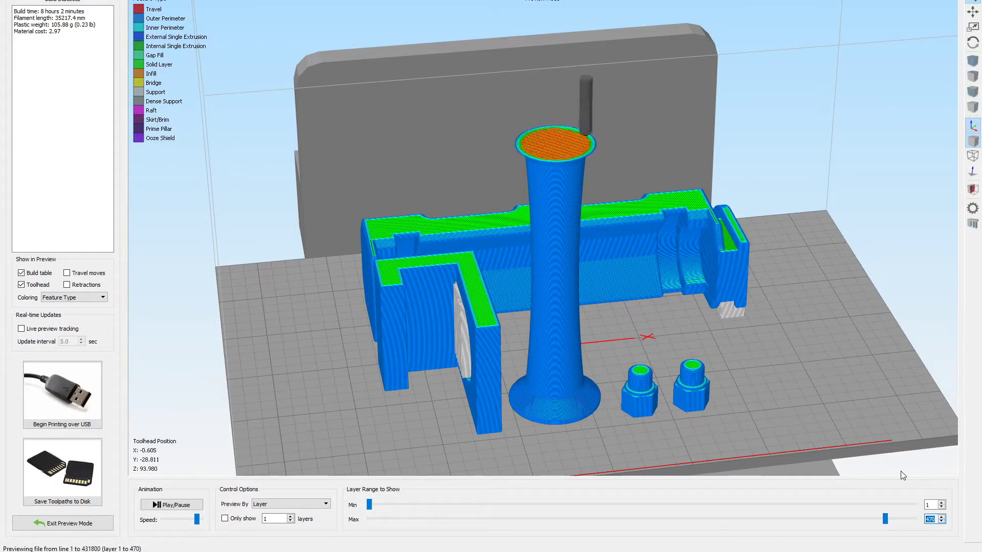
key(Down)
key(Down)
key(Down)
key(Down)
key(Down)
key(Down)
key(Down)
key(Down)
key(Down)
key(Down)
key(Down)
key(Down)
key(Down)
key(Down)
key(Down)
key(Down)
key(Down)
key(Down)
key(Down)
key(Down)
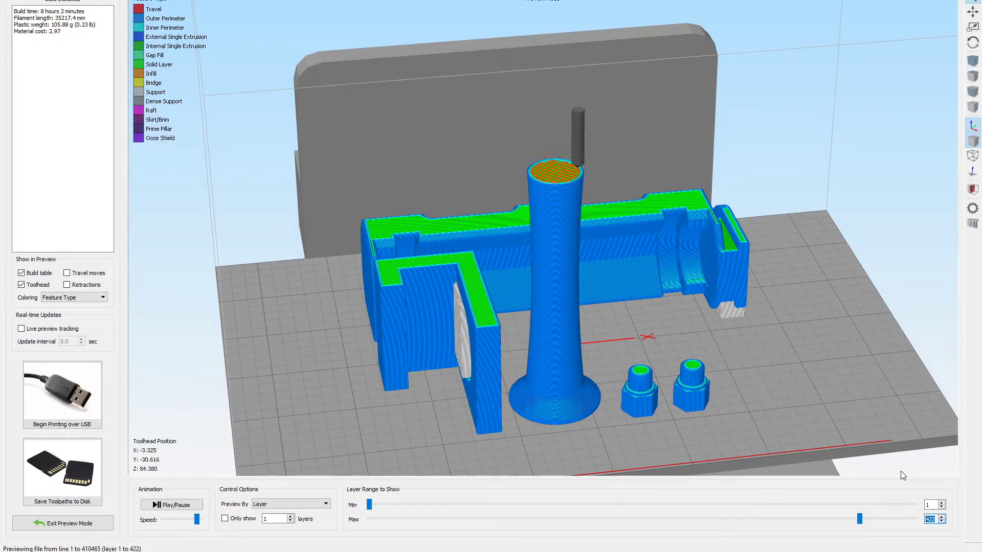
key(Down)
key(Down)
key(Down)
key(Down)
key(Down)
key(Down)
key(Down)
key(Down)
key(Down)
key(Down)
key(Down)
key(Down)
key(Down)
key(Down)
key(Down)
key(Down)
key(Down)
key(Down)
key(Down)
key(Down)
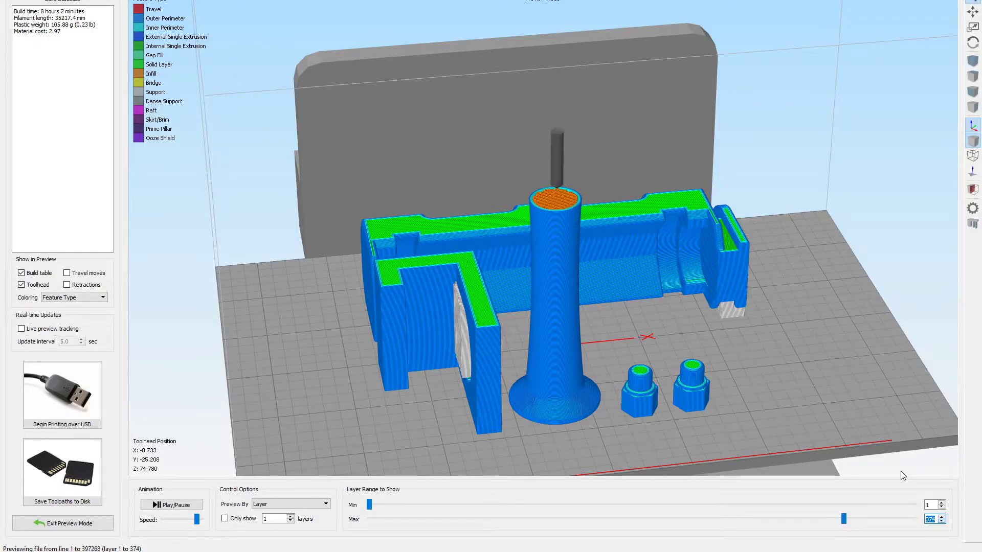
key(Down)
key(Down)
key(Down)
key(Down)
key(Down)
key(Down)
key(Down)
key(Down)
key(Down)
key(Down)
key(Down)
key(Down)
key(Down)
key(Down)
key(Down)
key(Down)
key(Down)
key(Down)
key(Down)
key(Down)
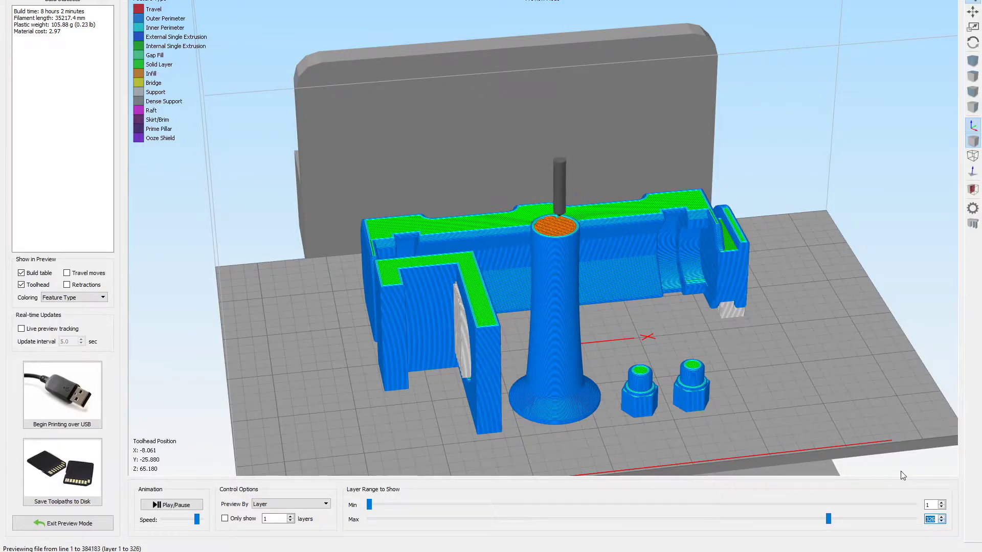
key(Down)
key(Down)
key(Down)
key(Down)
key(Down)
key(Down)
key(Down)
key(Down)
key(Down)
key(Down)
key(Down)
key(Down)
key(Down)
key(Down)
key(Down)
key(Down)
key(Down)
key(Down)
key(Down)
key(Down)
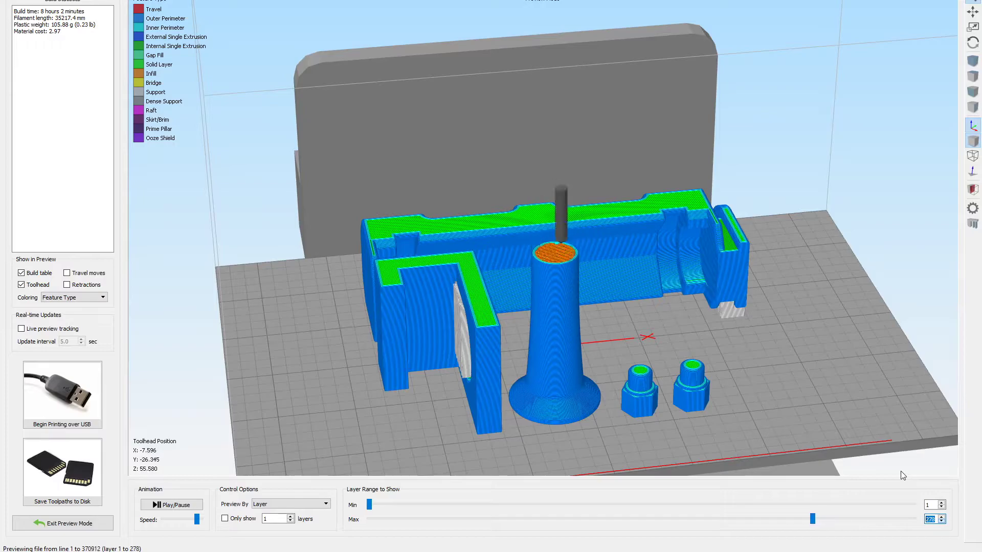
key(Down)
key(Down)
key(Down)
key(Down)
key(Down)
key(Down)
key(Down)
key(Down)
key(Down)
key(Down)
key(Down)
key(Down)
key(Down)
key(Down)
key(Down)
key(Down)
key(Down)
key(Down)
key(Down)
key(Down)
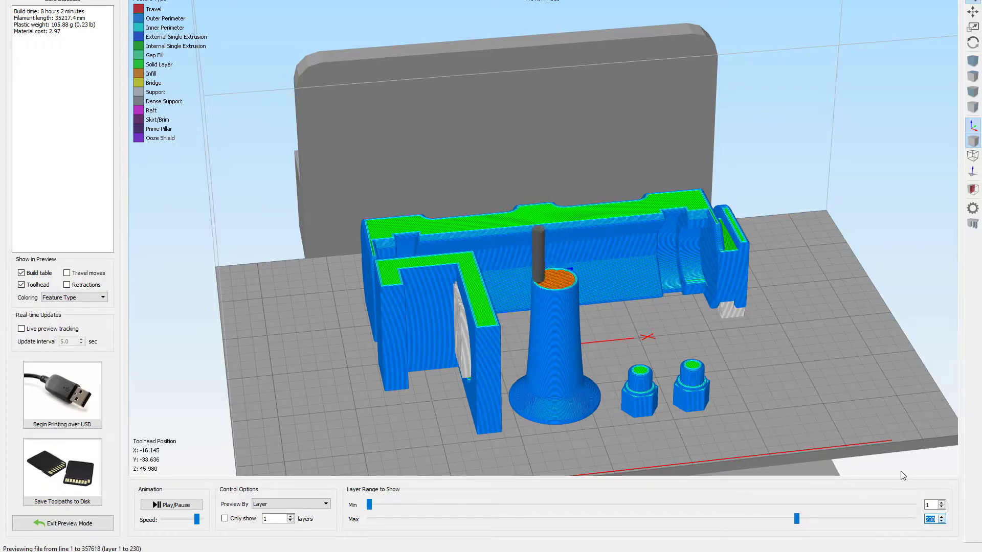
key(Down)
key(Down)
key(Down)
key(Down)
key(Down)
key(Down)
key(Down)
key(Down)
key(Down)
key(Down)
key(Down)
key(Down)
key(Down)
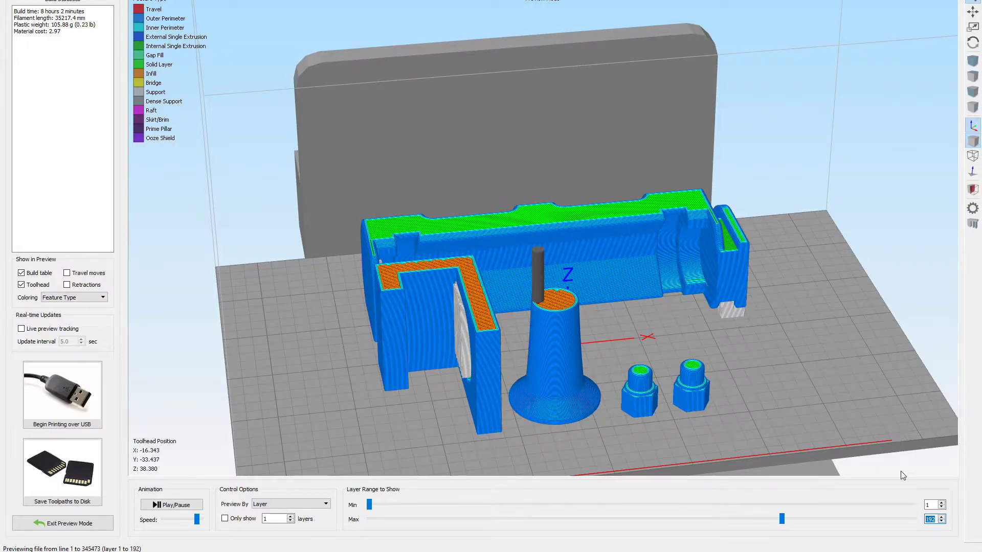
drag(572, 415, 588, 475)
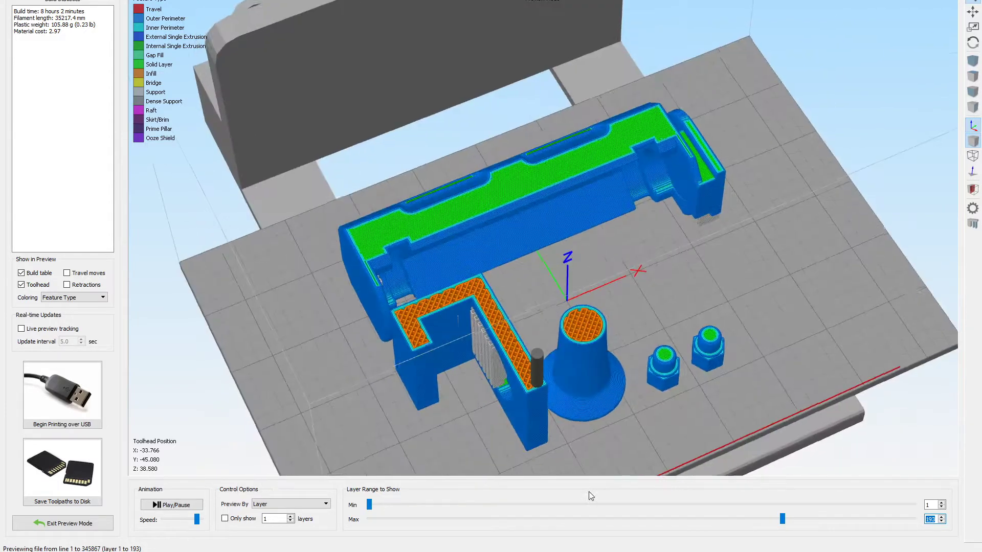
scroll(492, 355, up, 5)
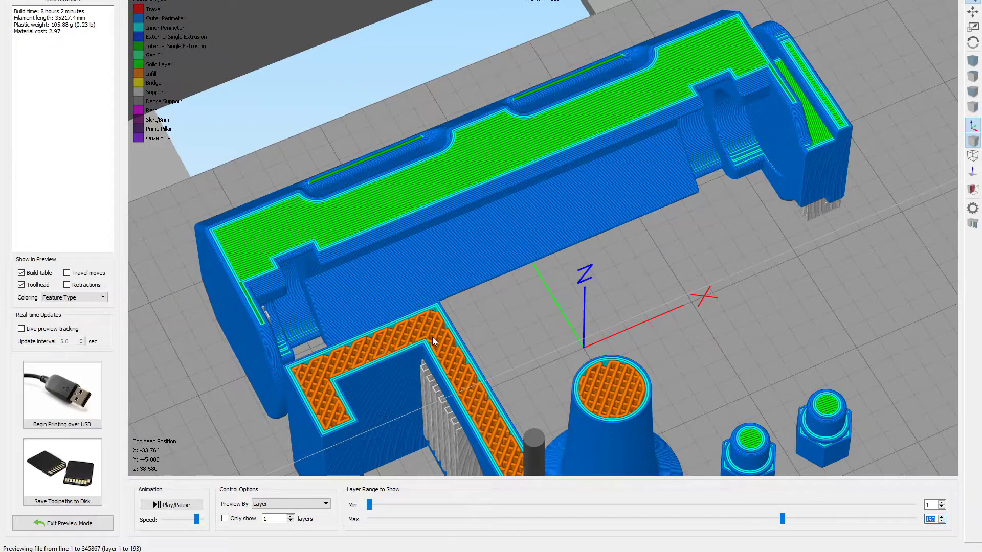
scroll(600, 349, down, 2)
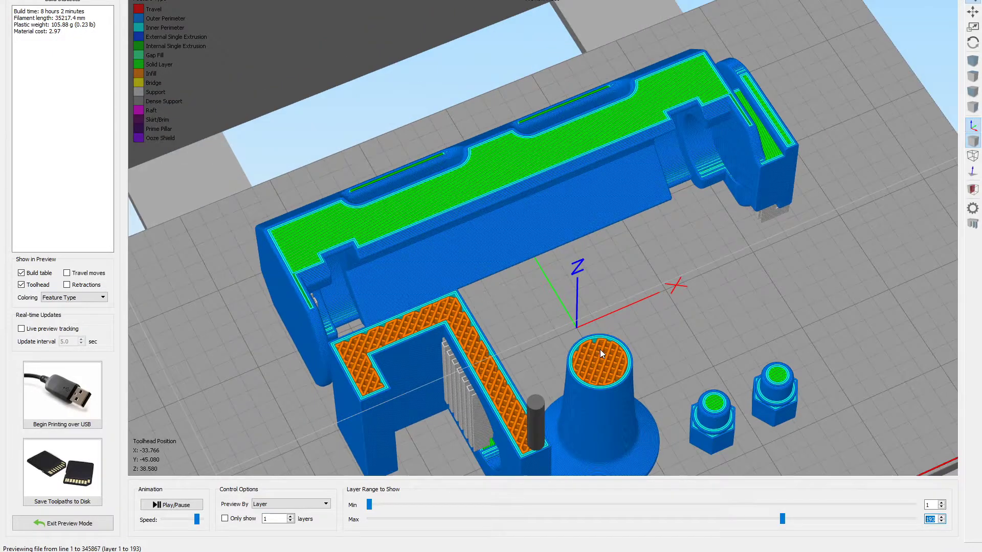
Exit the toolpath preview, select NoSymbolBracket and orbit around the solid models
click(100, 524)
drag(385, 372, 379, 349)
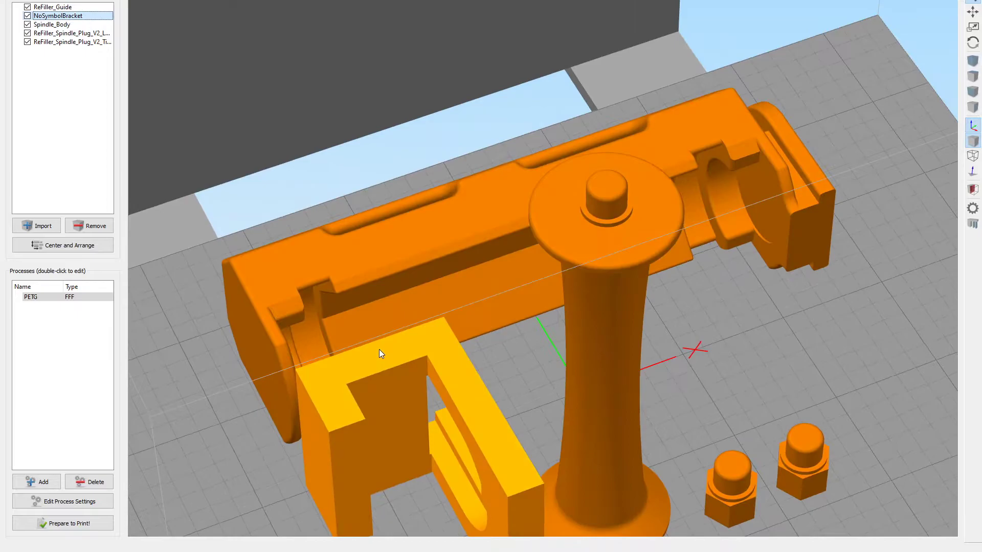
drag(390, 410, 360, 354)
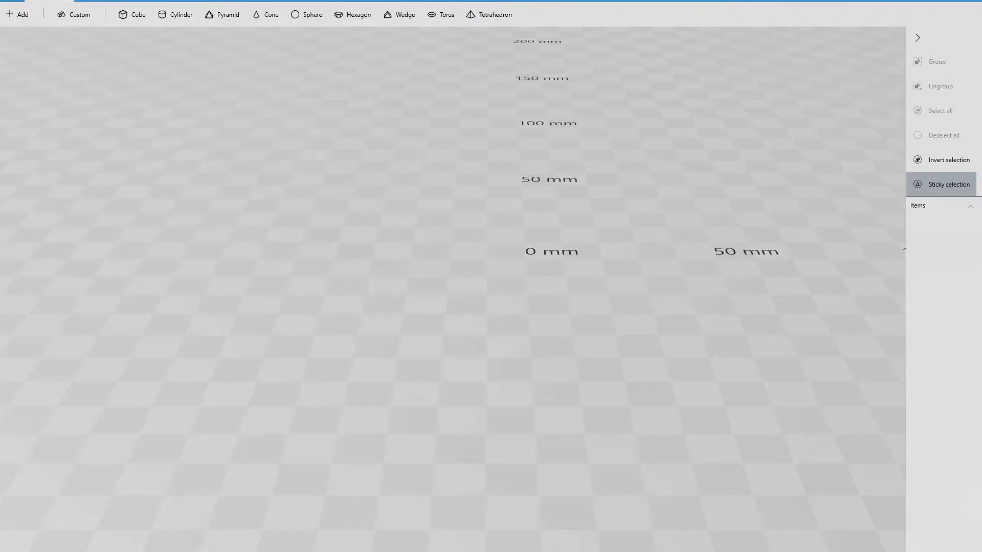
Import a recently used model into the empty 3D Builder scene from the Add library
click(22, 17)
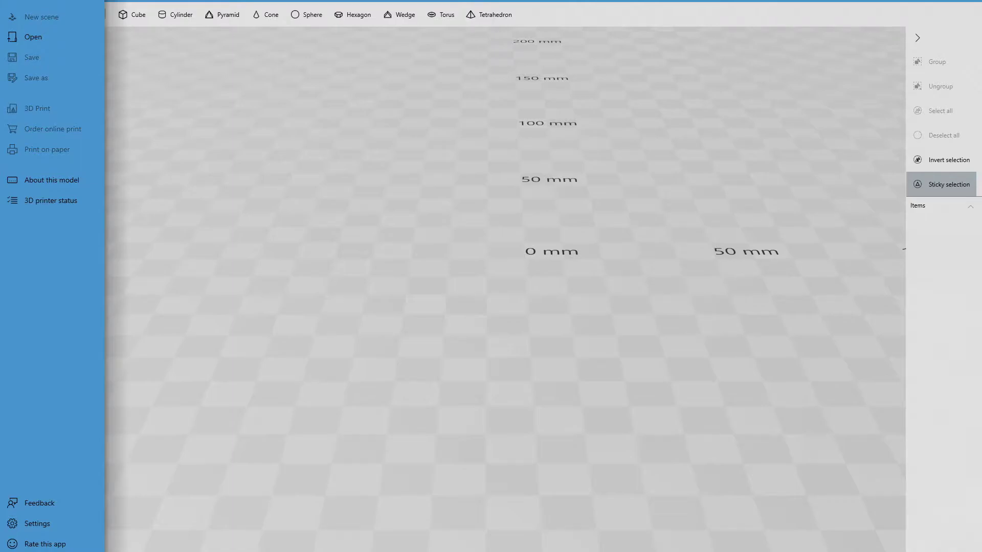
click(195, 77)
click(13, 19)
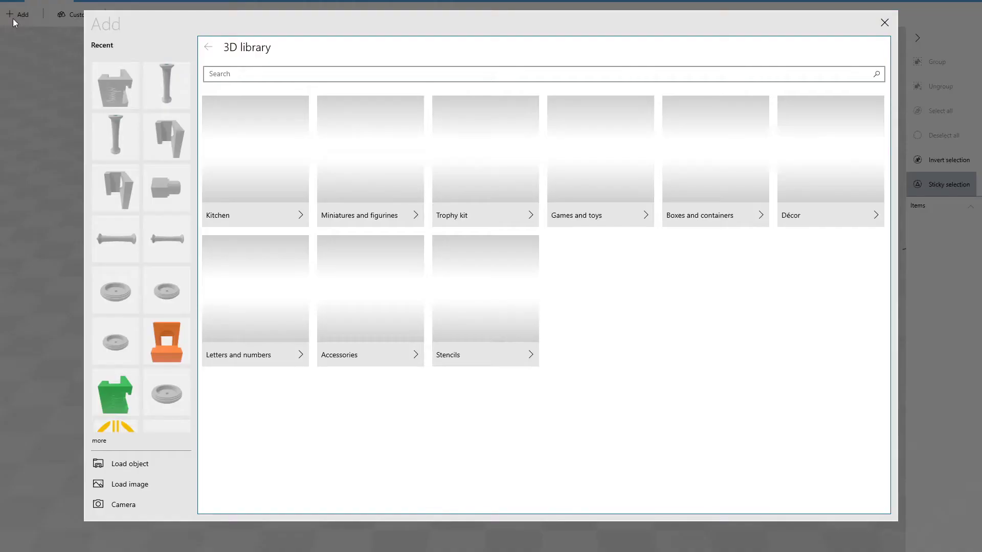
click(109, 85)
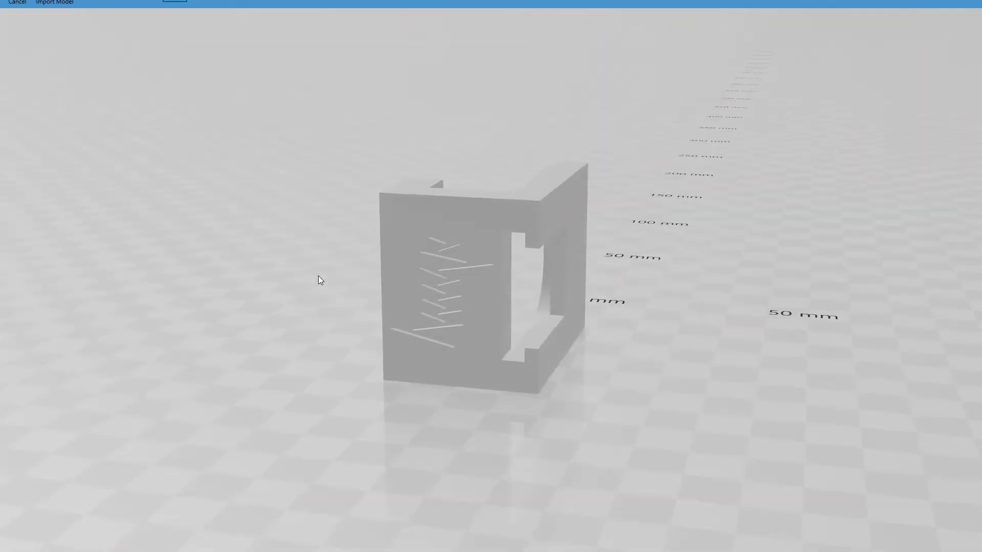
Place the imported bracket and centre it at X 0, Y 0
click(54, 2)
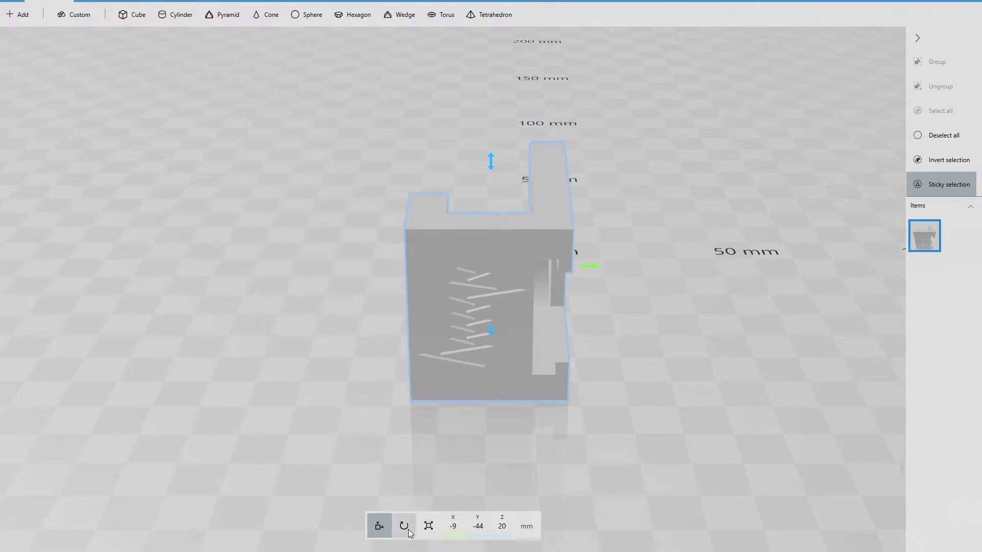
click(449, 526)
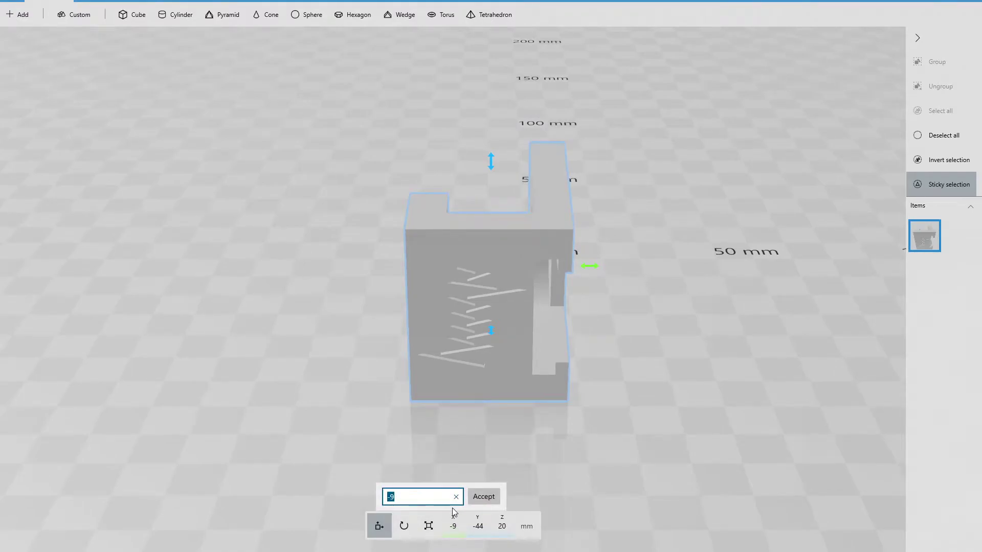
text(0)
key(Return)
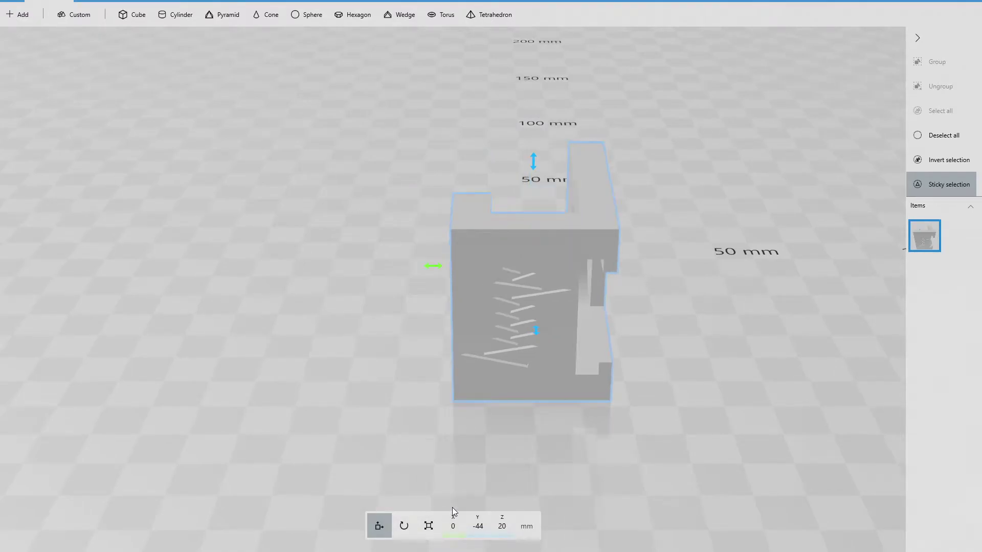
click(471, 526)
text(0)
key(Return)
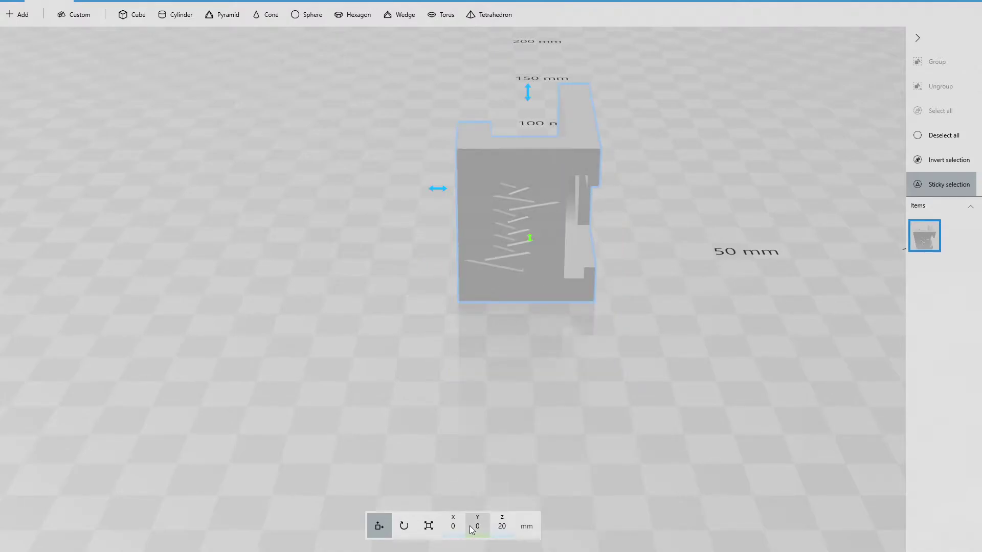
right_drag(658, 326, 431, 380)
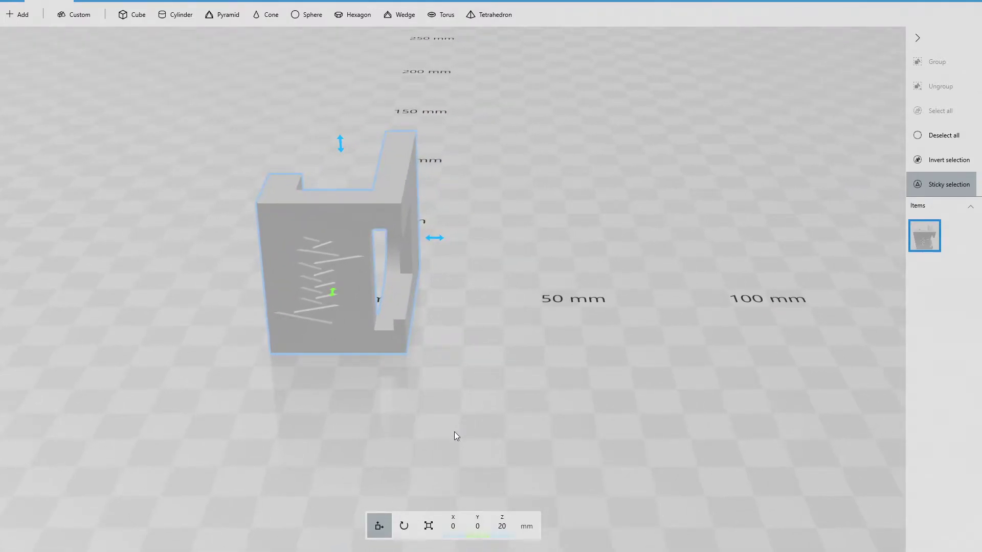
Lay the bracket on its side with a 90° roll, keeping pitch at 0
click(404, 526)
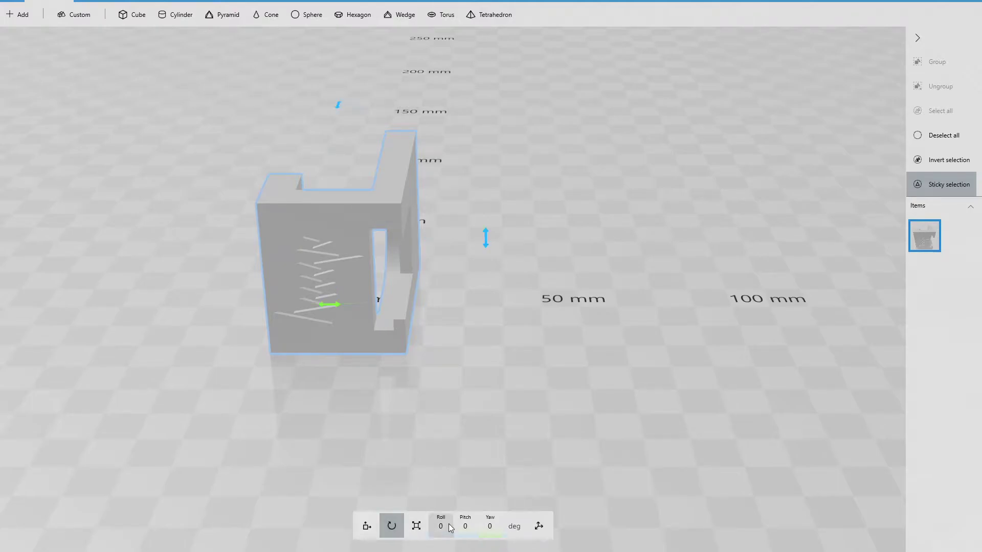
click(466, 526)
text(90)
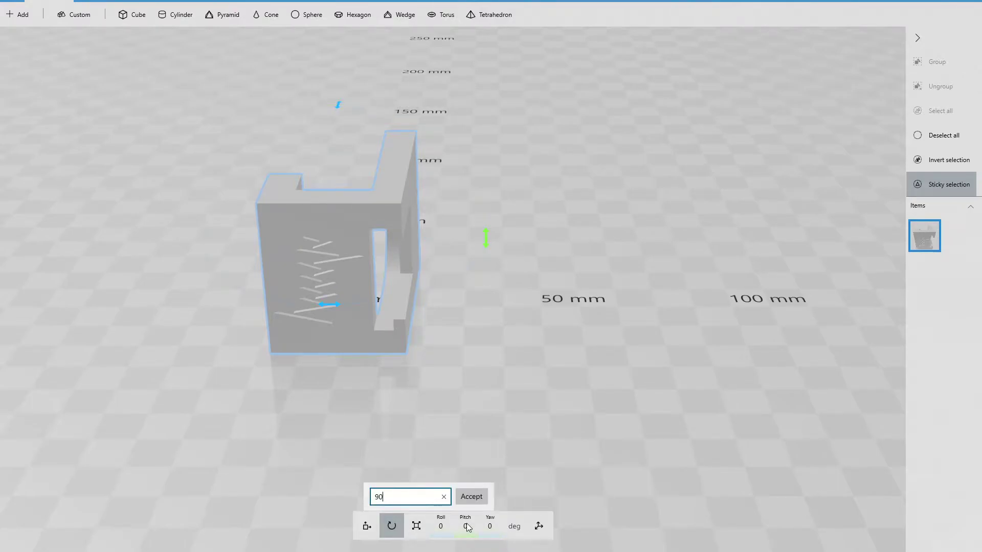
key(Return)
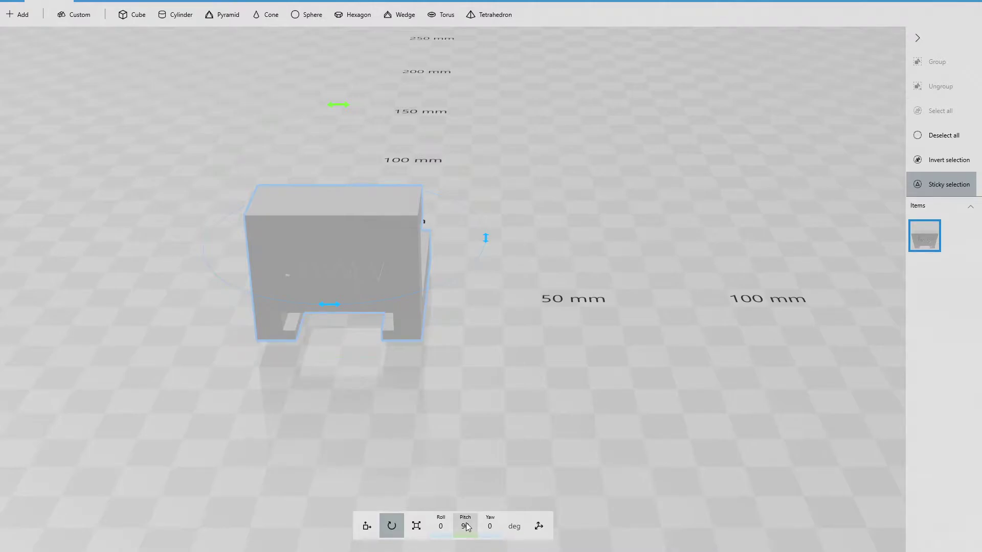
click(466, 527)
text(0\)
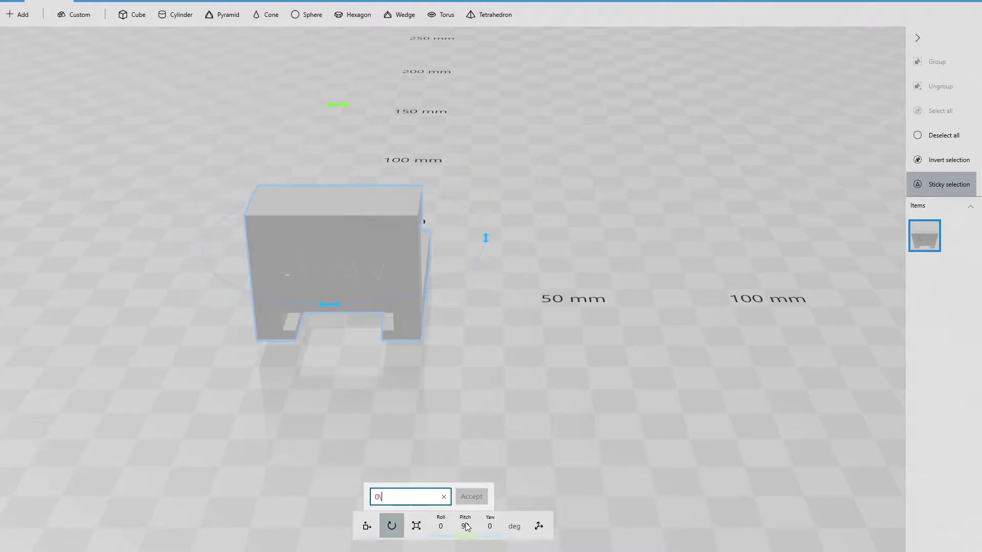
key(BackSpace)
key(Return)
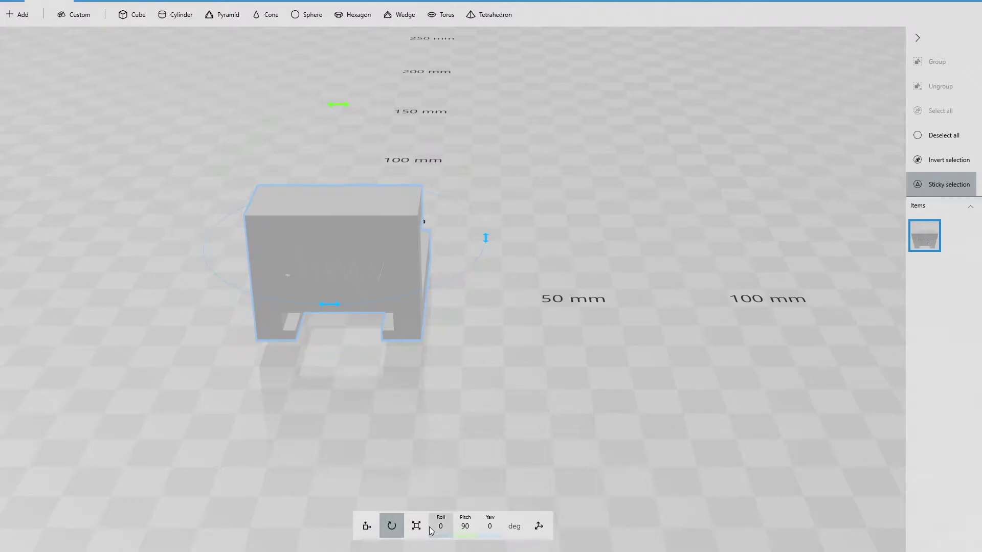
click(463, 527)
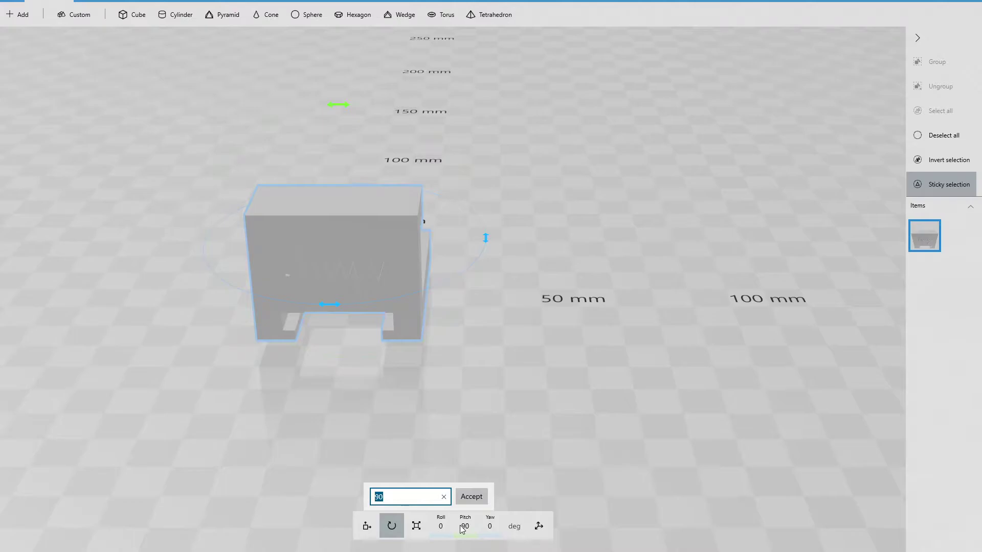
text(0)
key(Return)
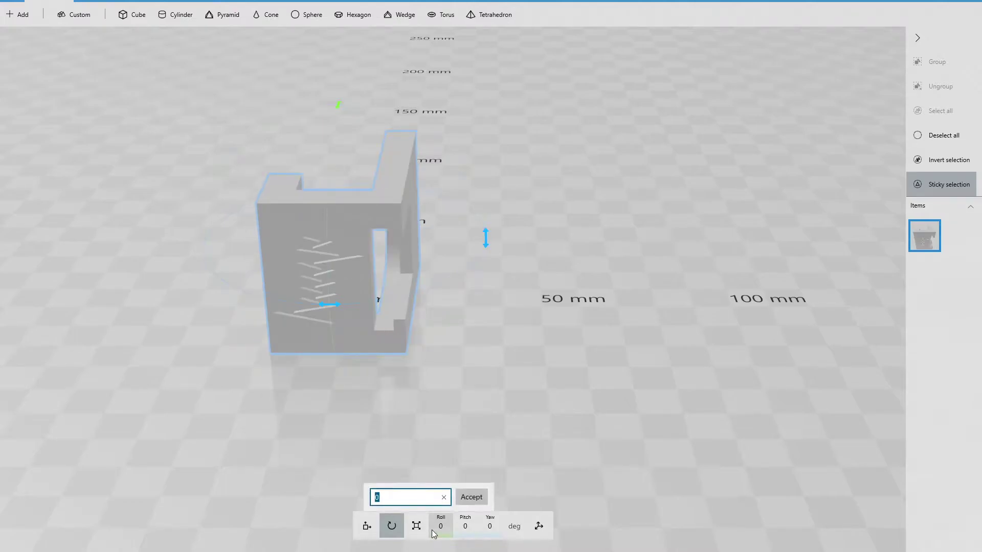
text(90)
key(Return)
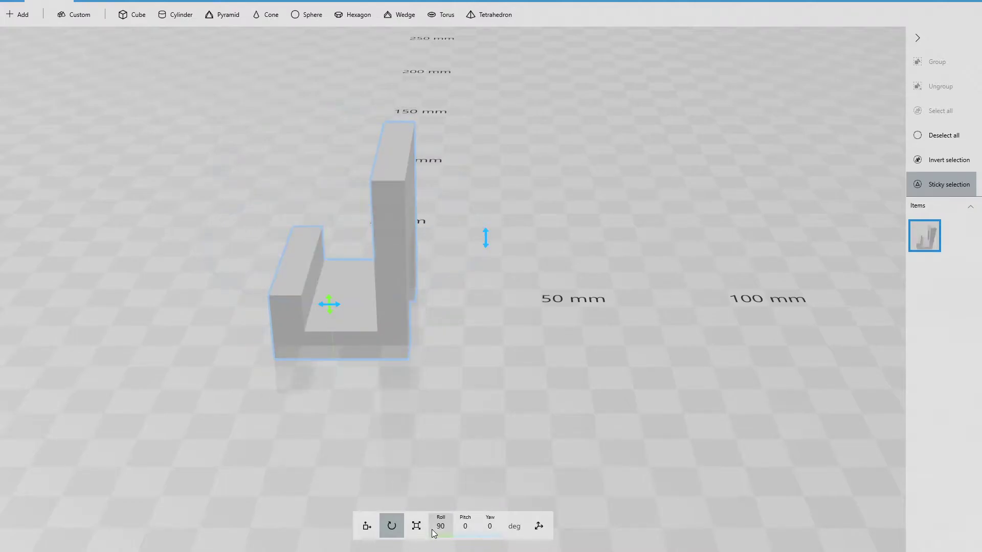
Raise the bracket to Z 24 mm and reconfirm its X 0, Y 0 position
click(367, 526)
mouse_move(340, 129)
mouse_down()
mouse_move(338, 104)
mouse_move(335, 114)
mouse_up()
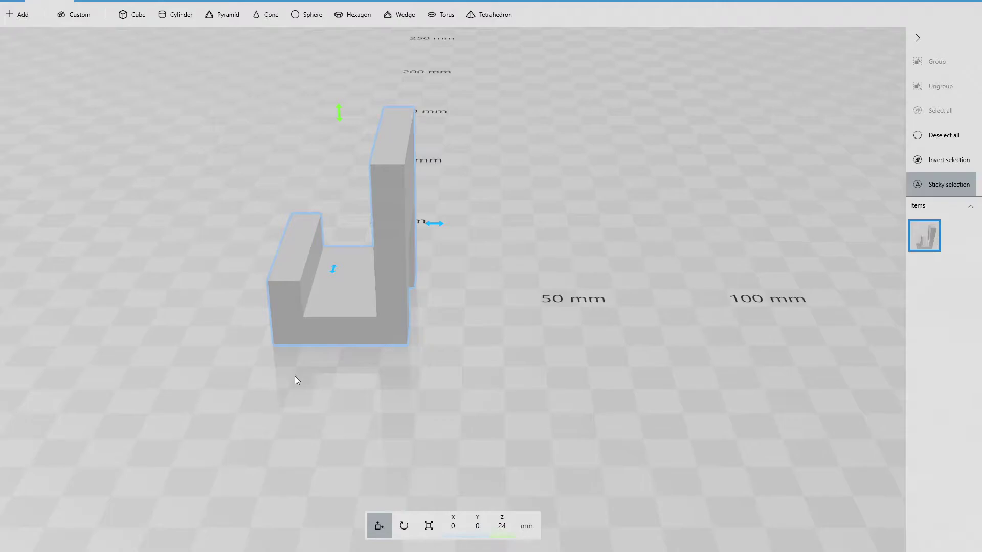
click(429, 526)
click(379, 527)
click(458, 527)
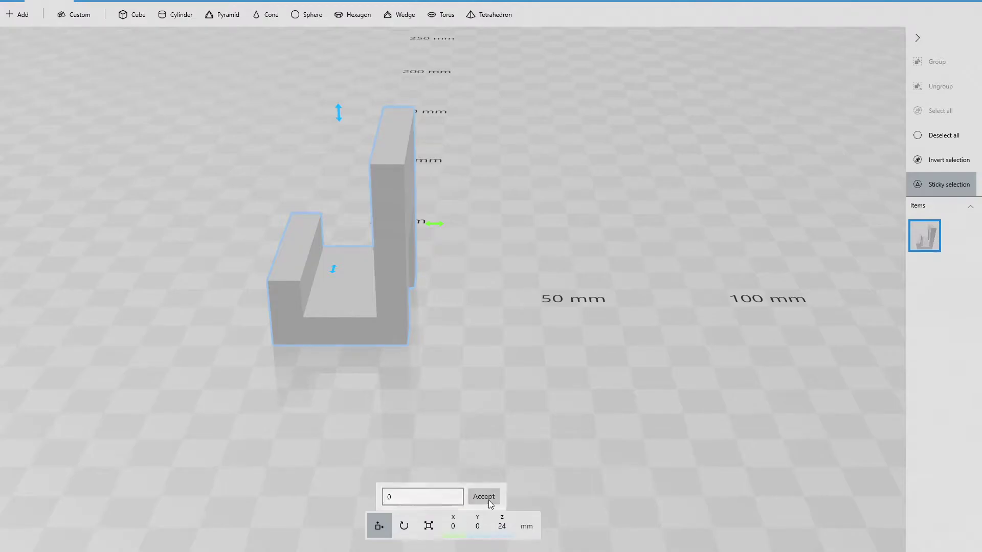
click(484, 532)
click(487, 489)
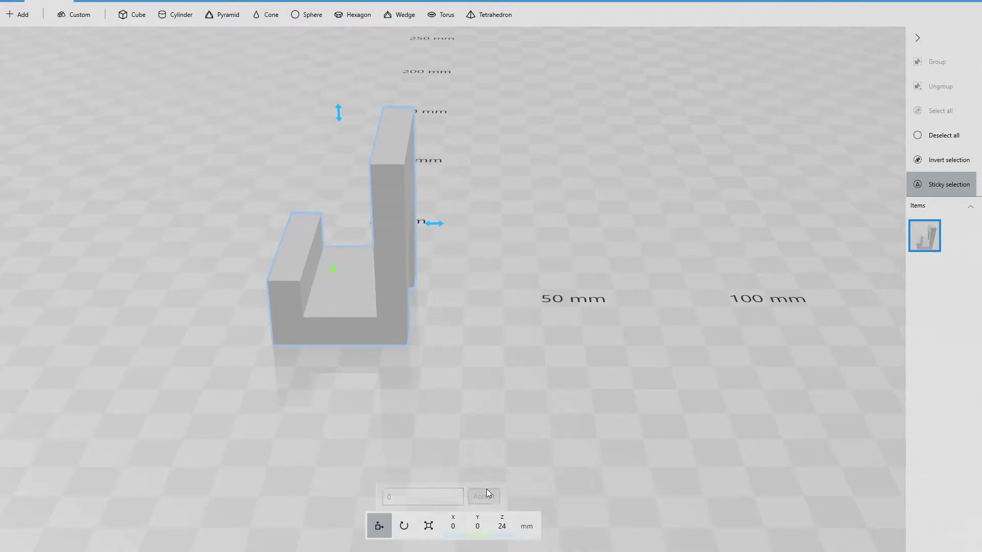
Orbit around the bracket to inspect it, undoing an accidental lift
drag(487, 489, 581, 391)
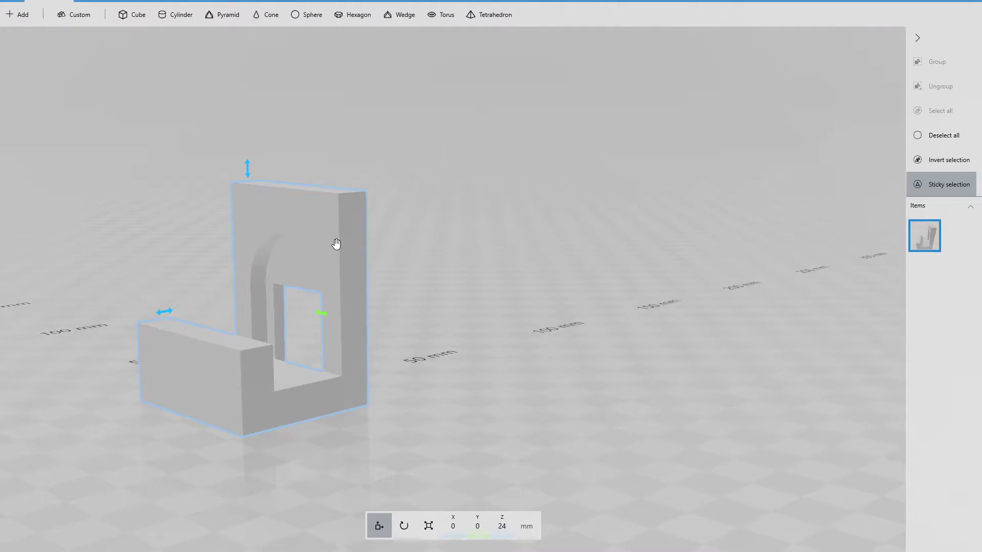
drag(435, 284, 381, 352)
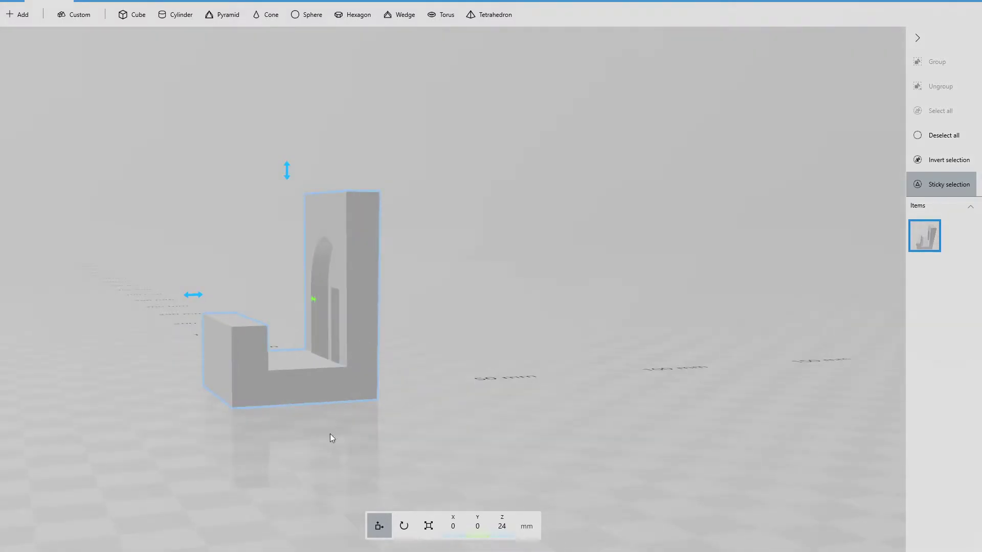
drag(330, 434, 278, 281)
drag(248, 395, 246, 357)
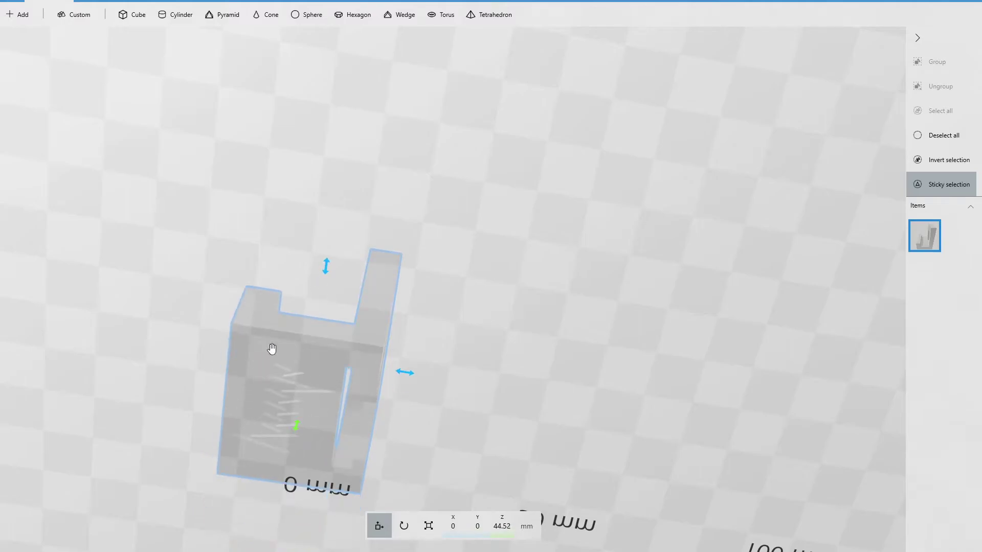
key(ctrl+z)
drag(503, 415, 523, 506)
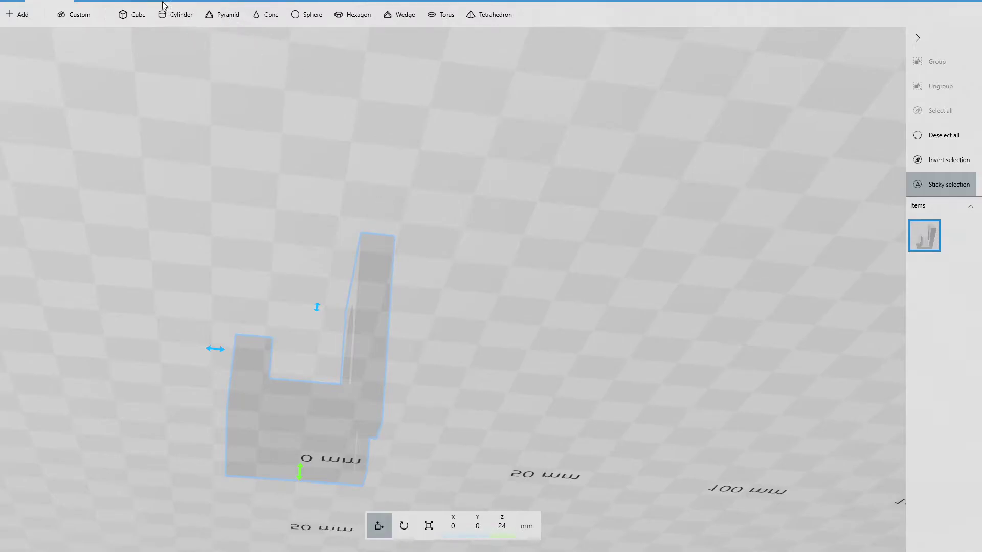
Add a cube and scale it uniformly from 40 mm down to 25 × 25 × 25 mm
click(138, 18)
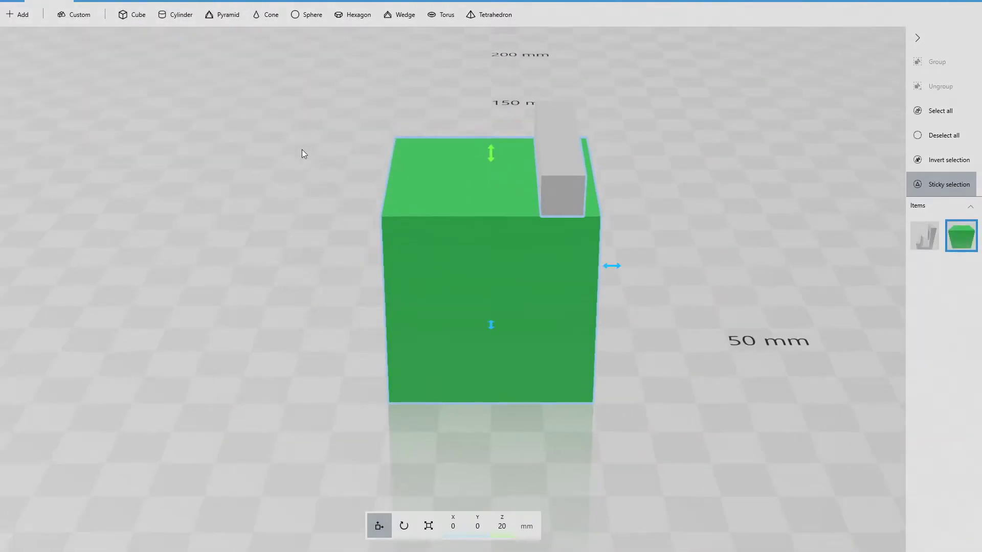
drag(229, 239, 246, 287)
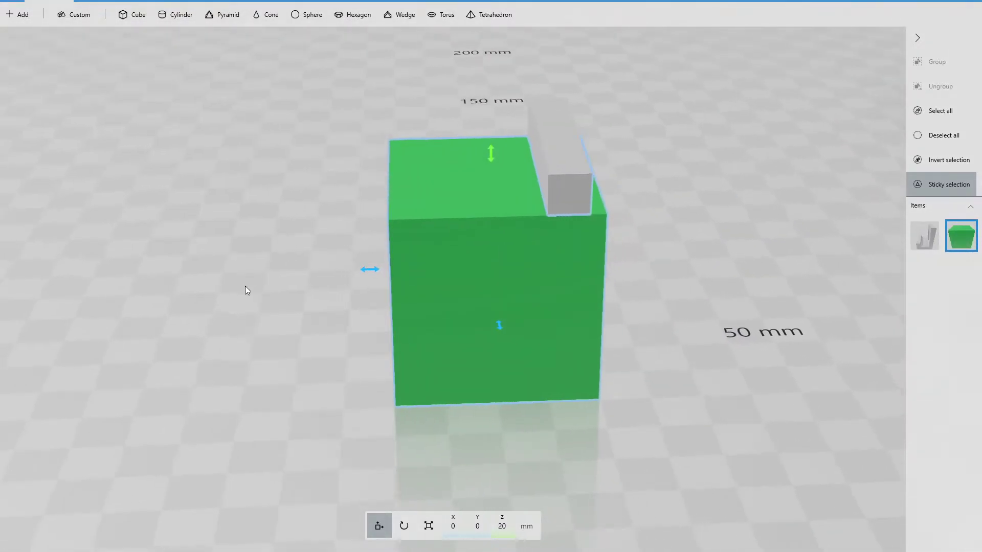
click(429, 526)
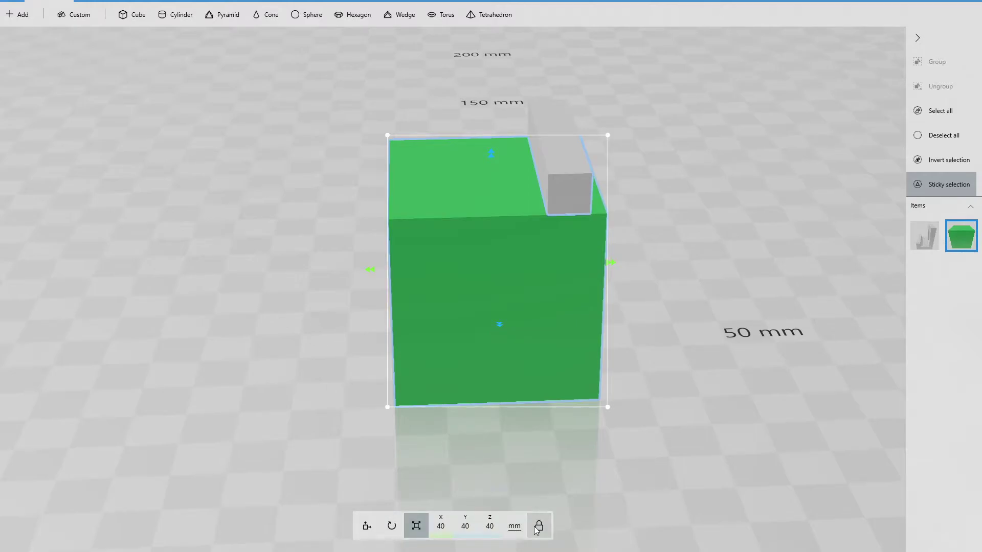
click(446, 532)
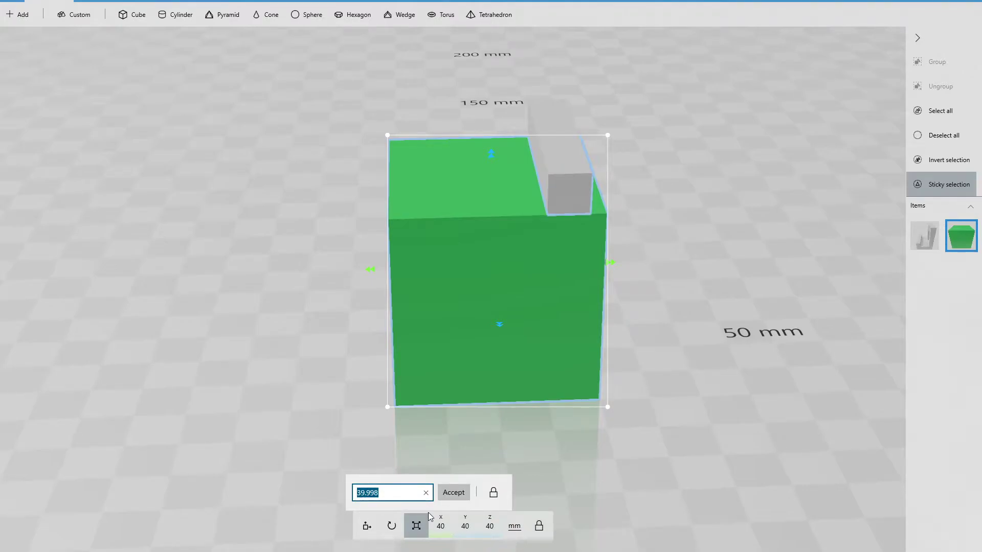
text(25)
key(Return)
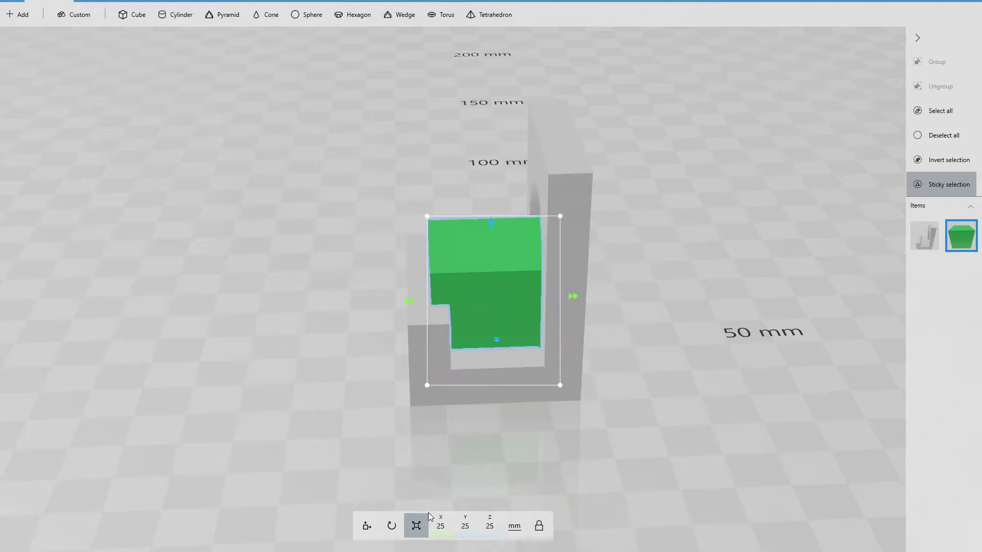
Orbit and zoom to view the green cube from above and at a tilt
drag(486, 428, 204, 271)
scroll(204, 273, up, 5)
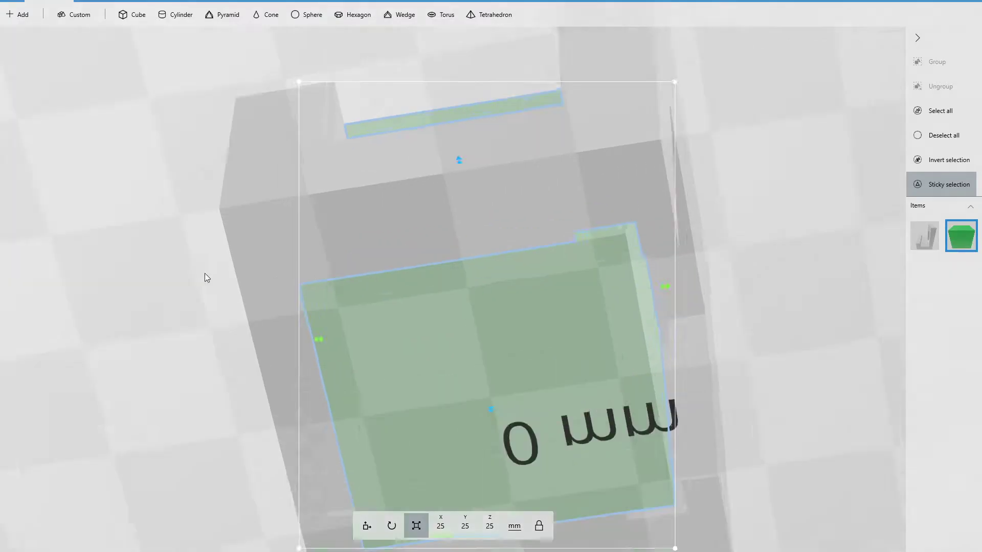
drag(72, 324, 0, 154)
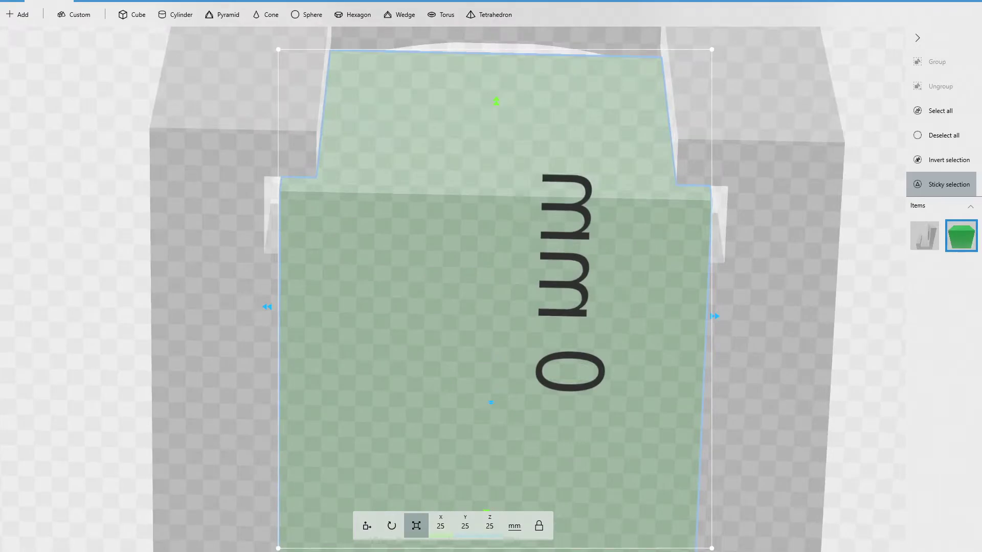
drag(110, 369, 102, 336)
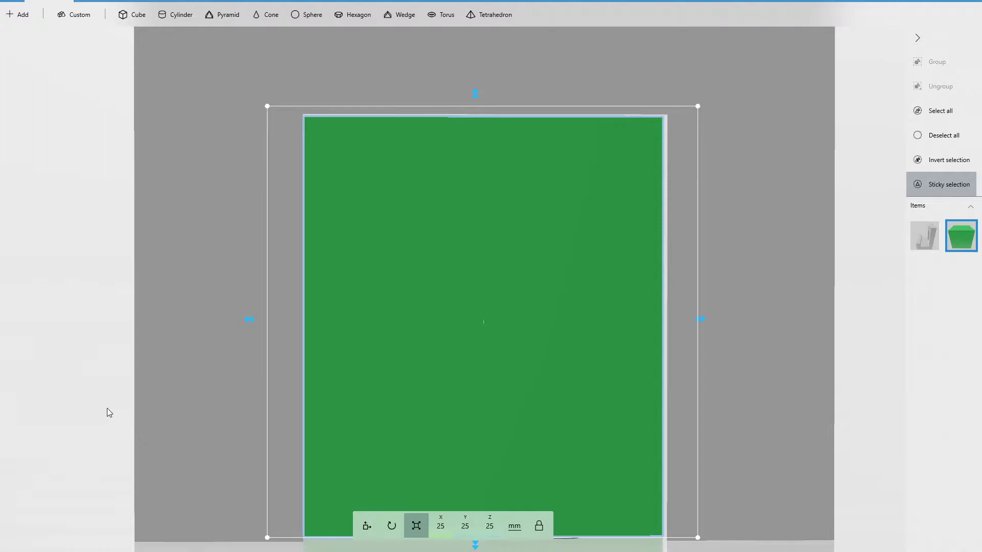
scroll(107, 408, down, 3)
drag(105, 407, 358, 460)
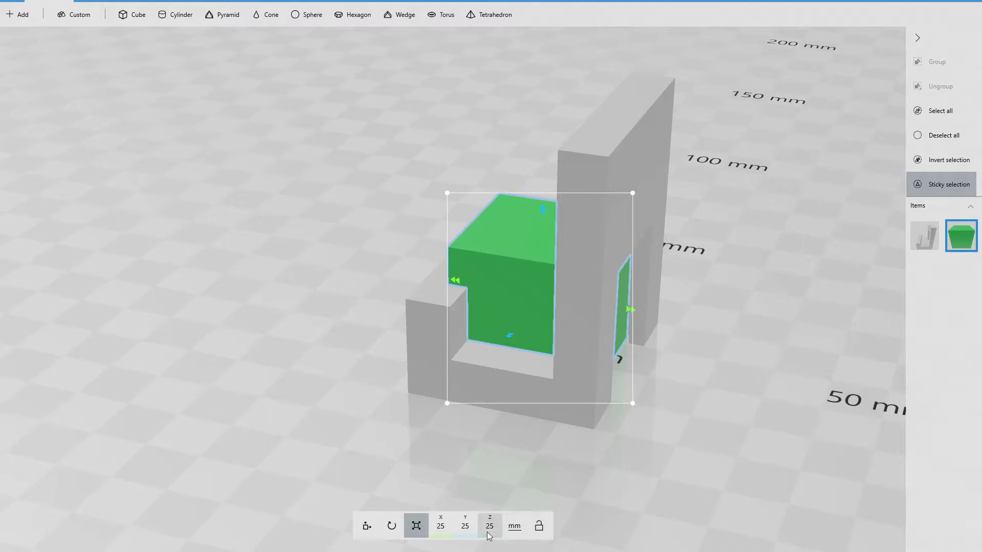
Set the block's X size to 22 mm, undoing a mistaken 22 mm Y change
click(465, 526)
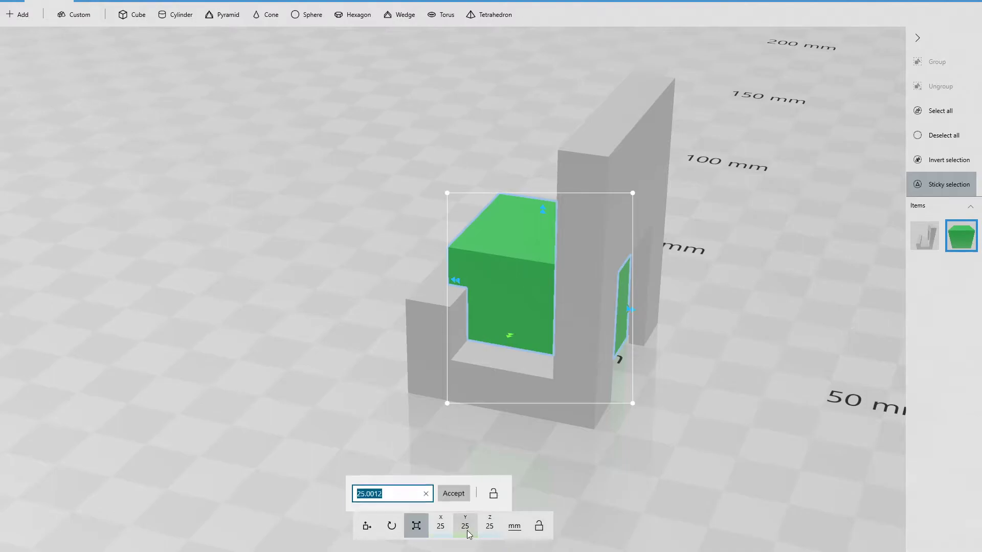
text(22)
key(Return)
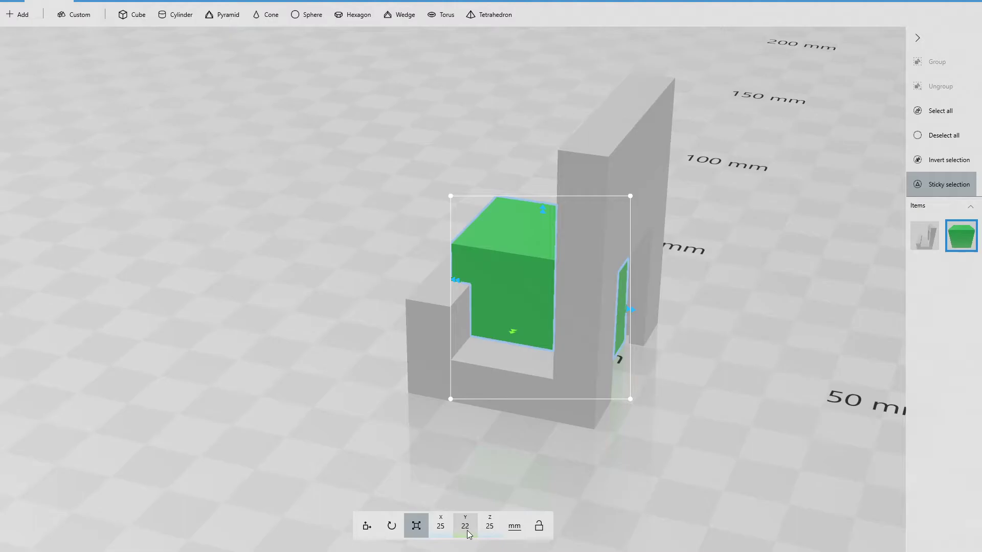
key(ctrl+z)
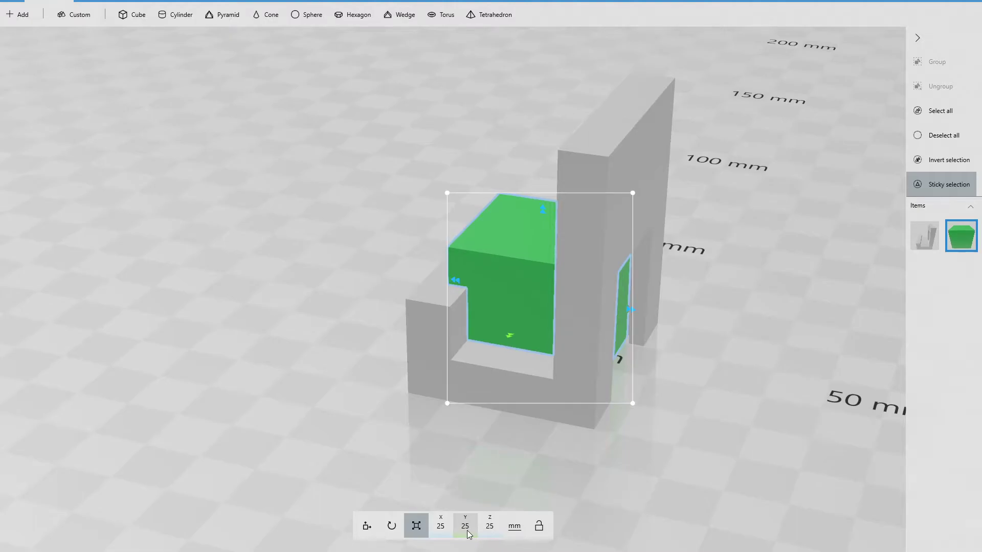
click(441, 527)
text(22)
click(443, 493)
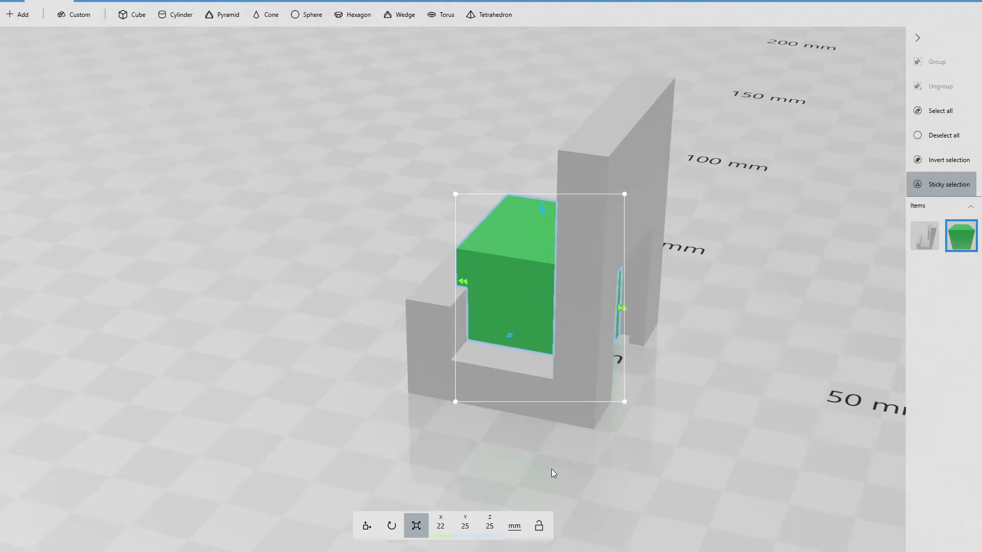
drag(552, 468, 563, 260)
scroll(600, 385, up, 3)
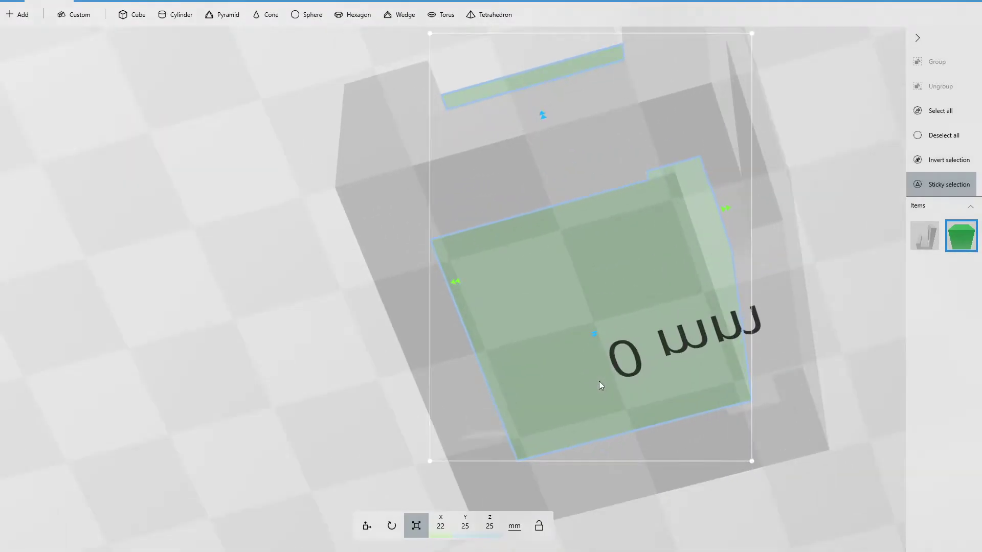
drag(317, 374, 5, 304)
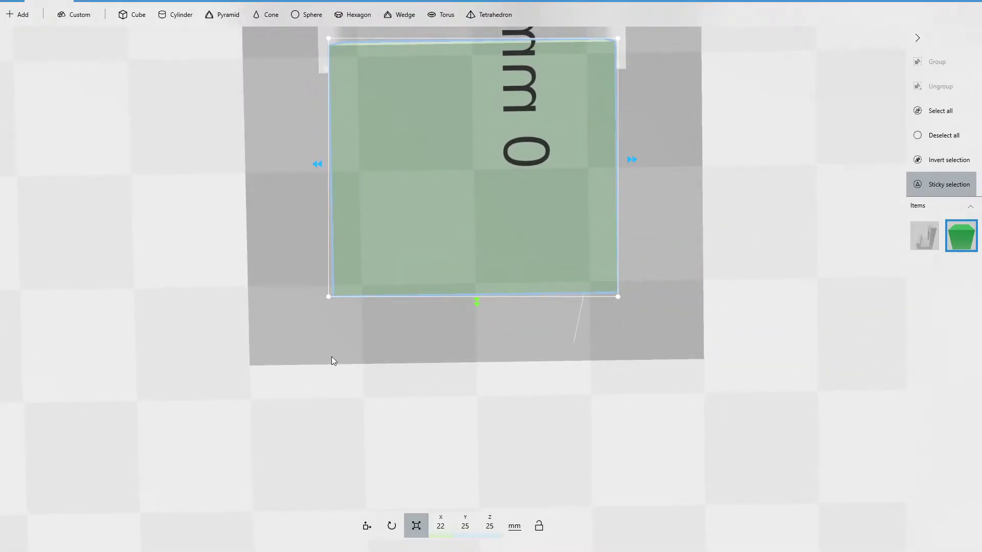
Move the green block along X to X −4 mm, keeping Y at 0
click(367, 526)
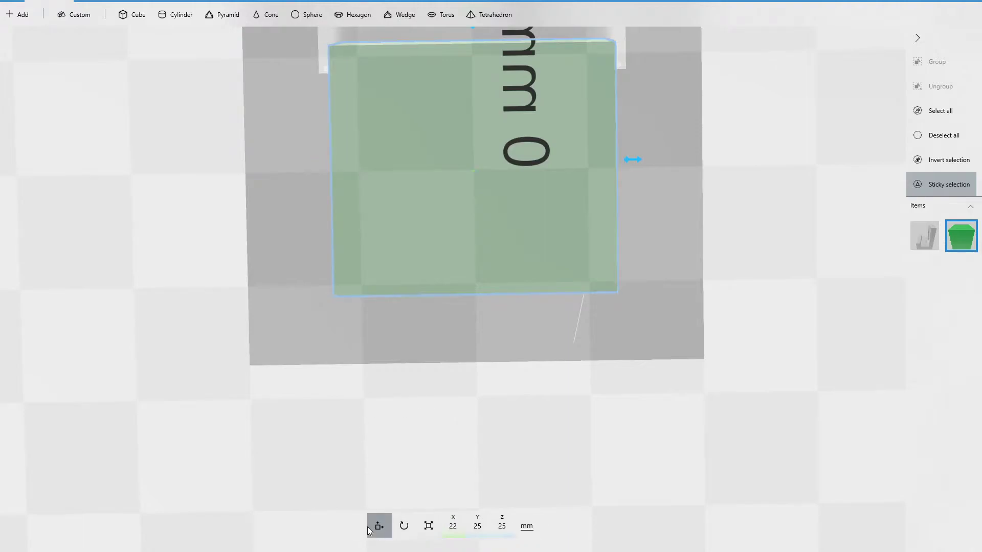
scroll(399, 418, down, 4)
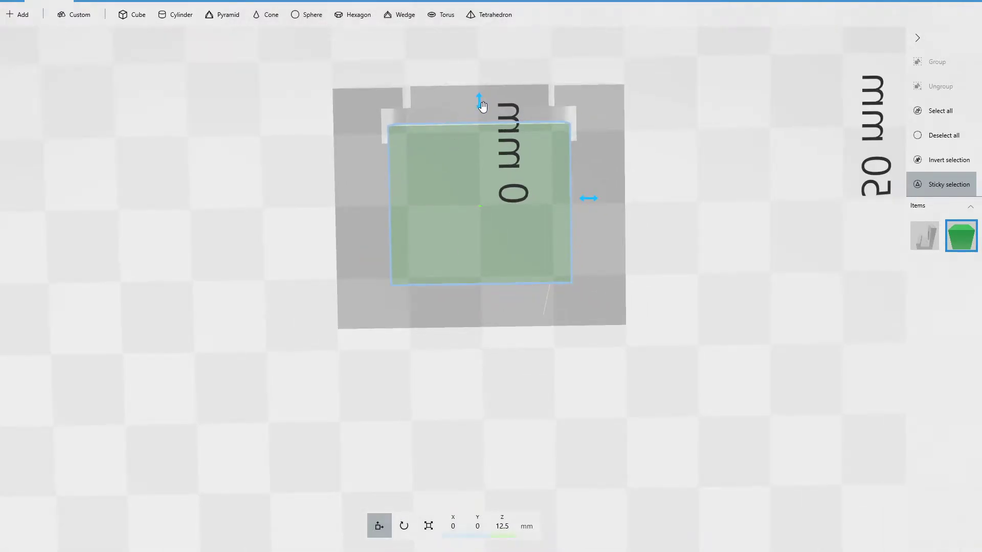
drag(482, 100, 482, 129)
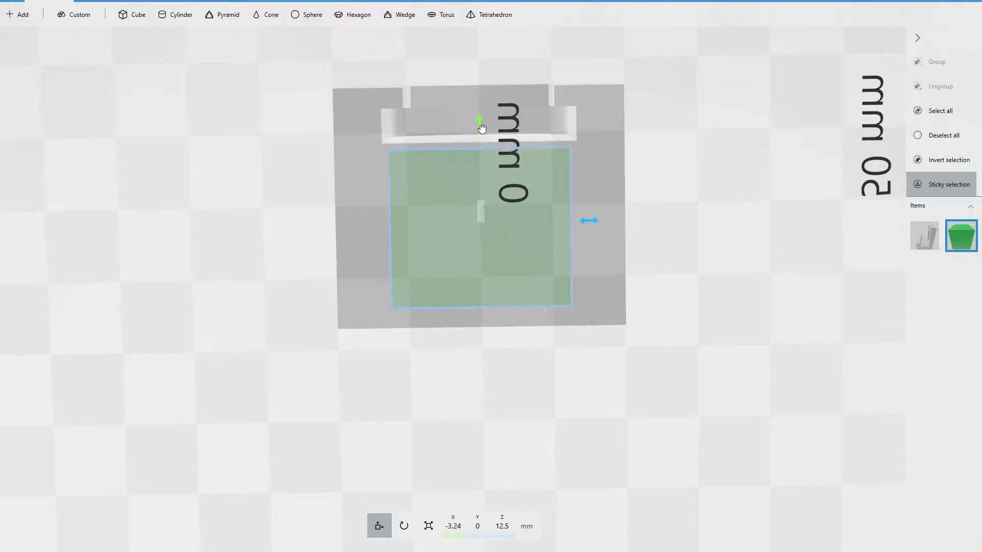
scroll(507, 397, up, 5)
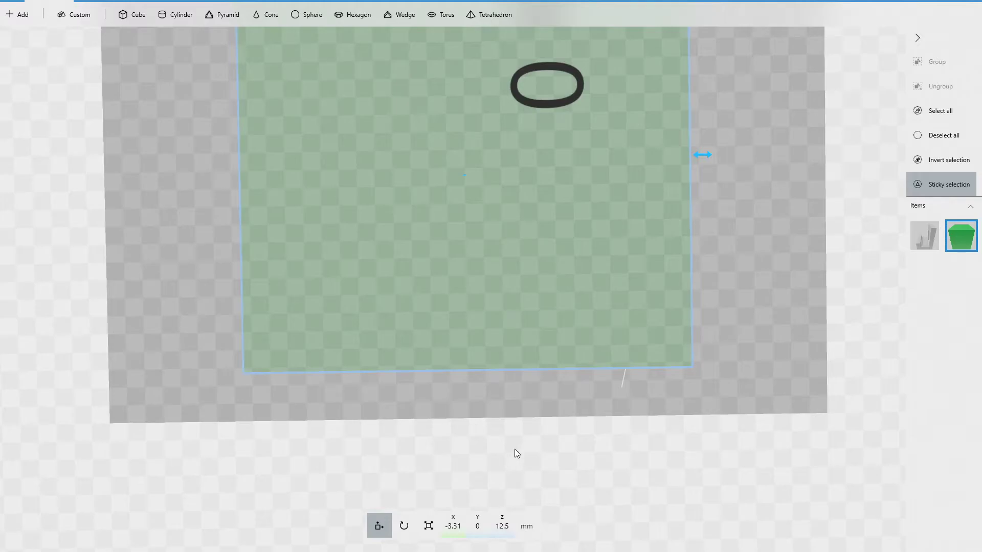
scroll(532, 466, down, 4)
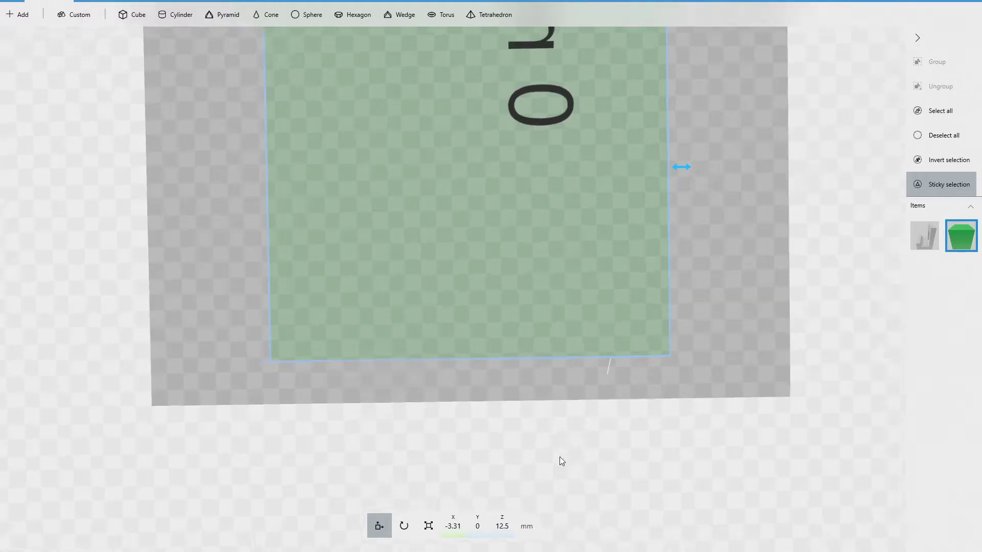
click(453, 530)
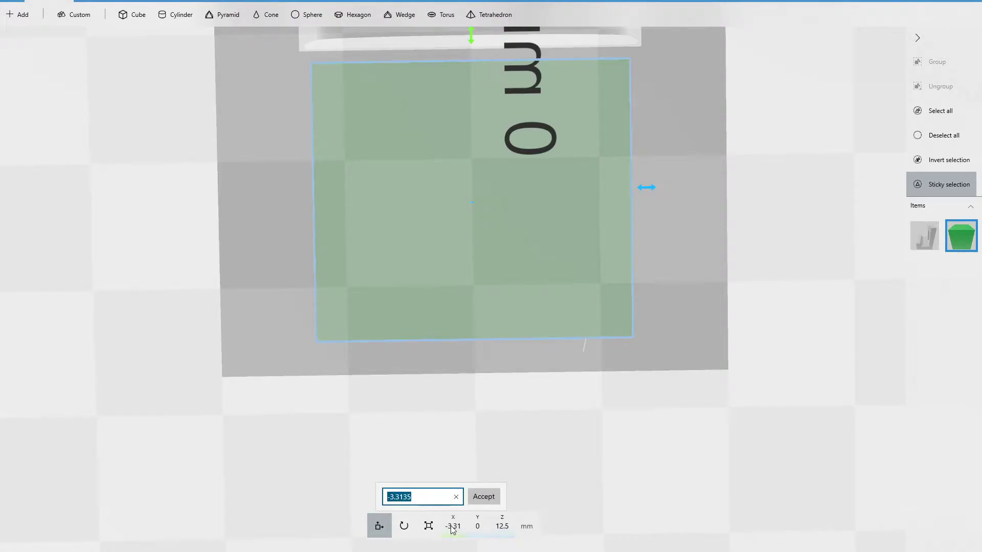
text(4)
key(Return)
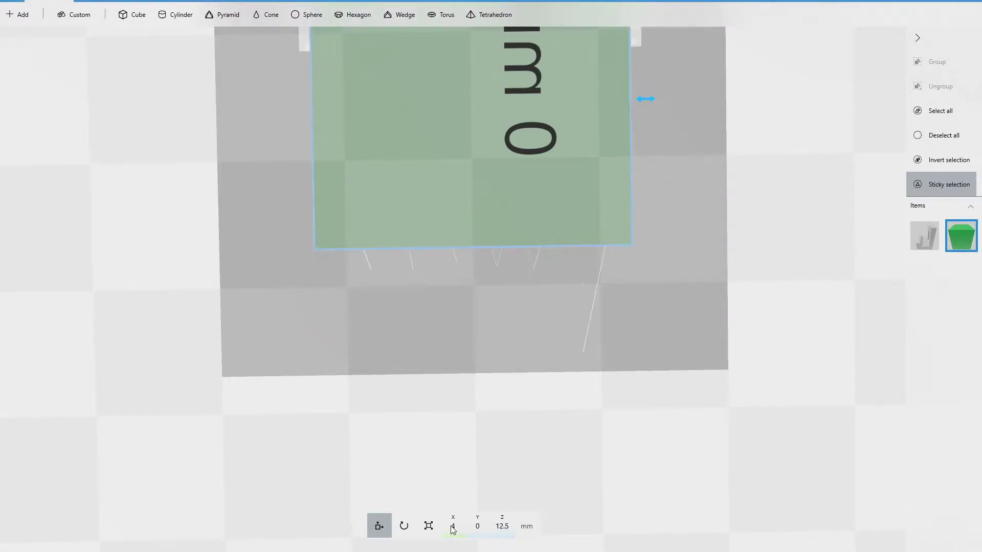
click(452, 529)
key(Return)
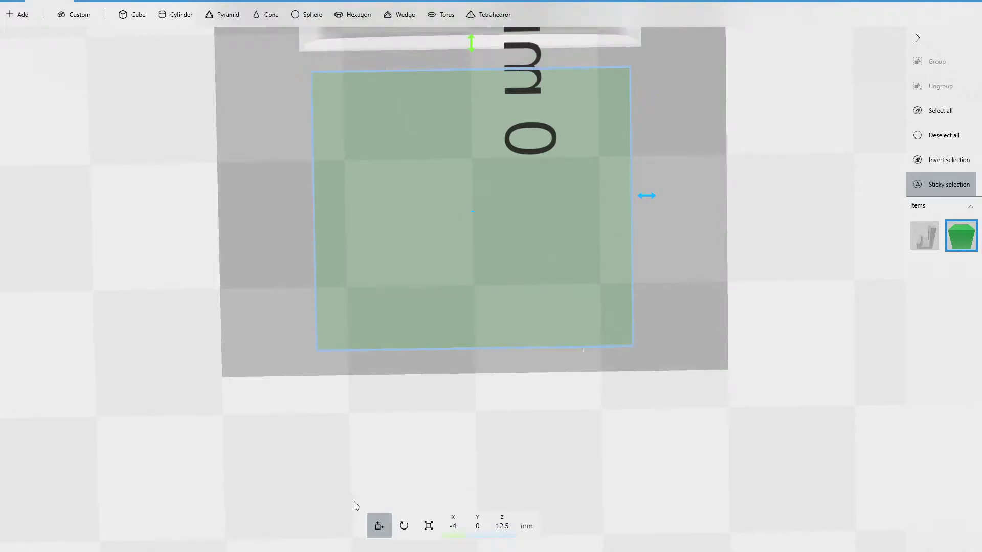
click(429, 526)
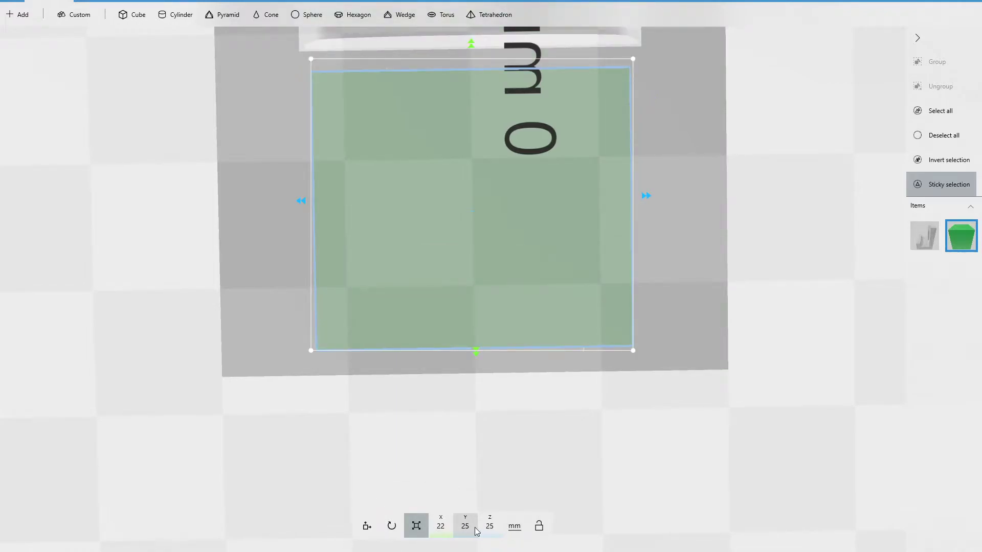
Scale the block to 30 mm in Y and 5 mm in Z, making a flat slab
click(467, 530)
text(30)
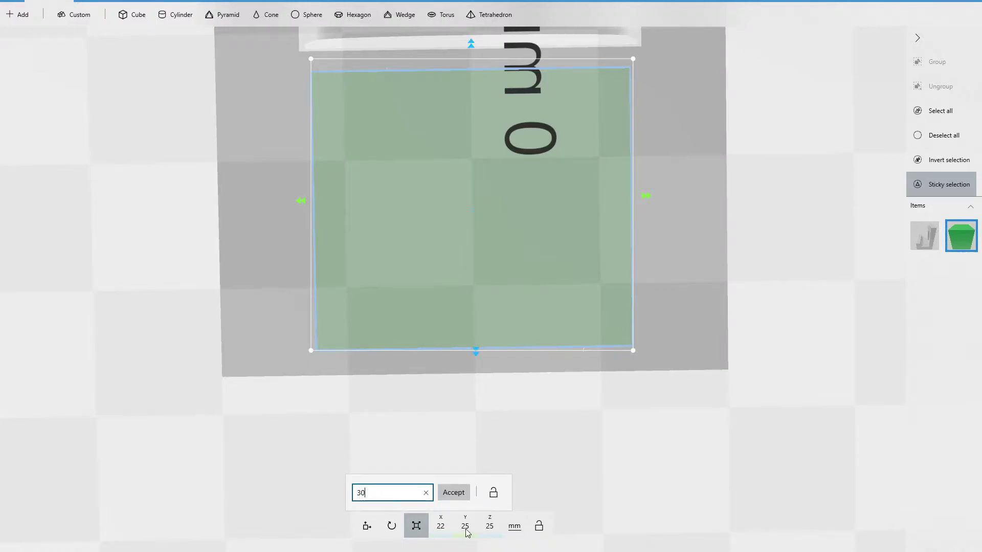
key(Return)
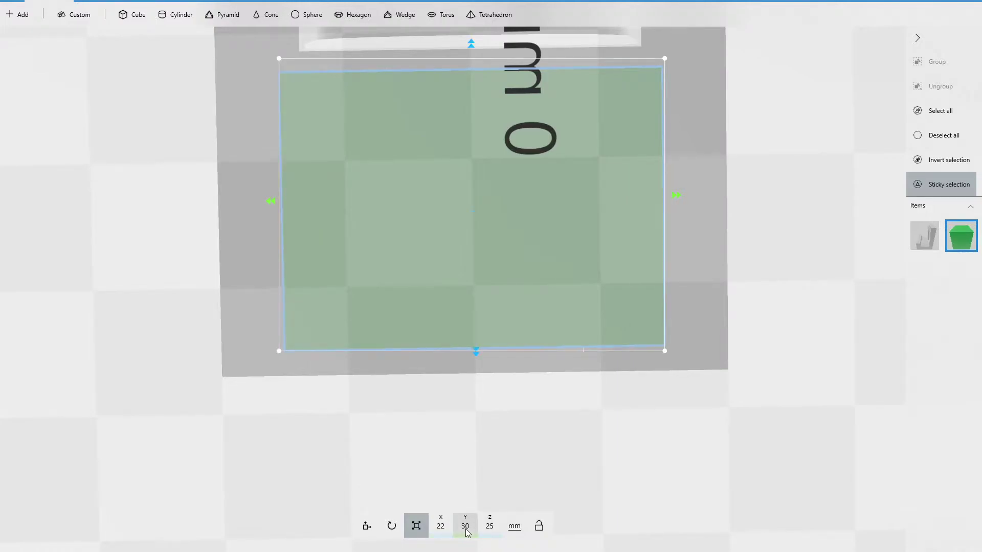
drag(121, 299, 241, 516)
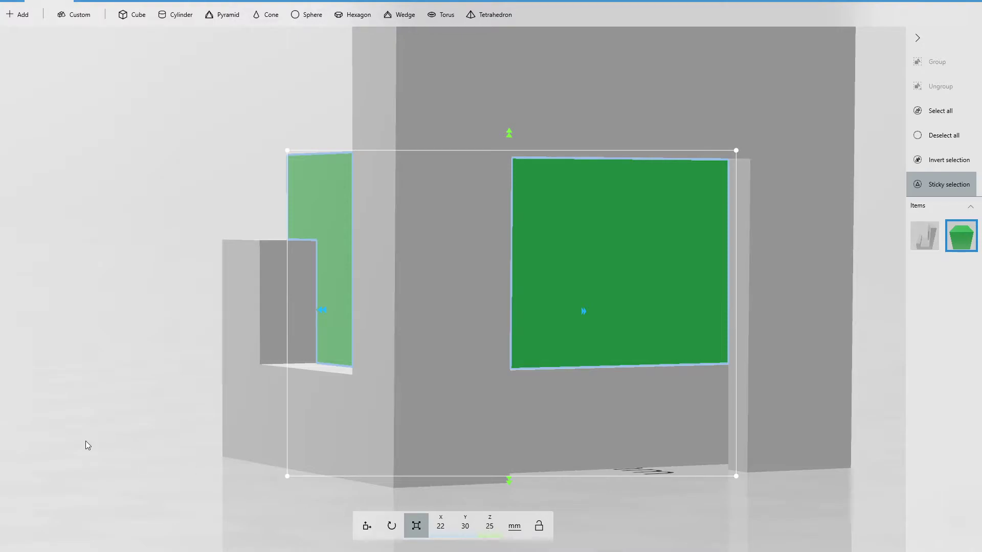
text(6)
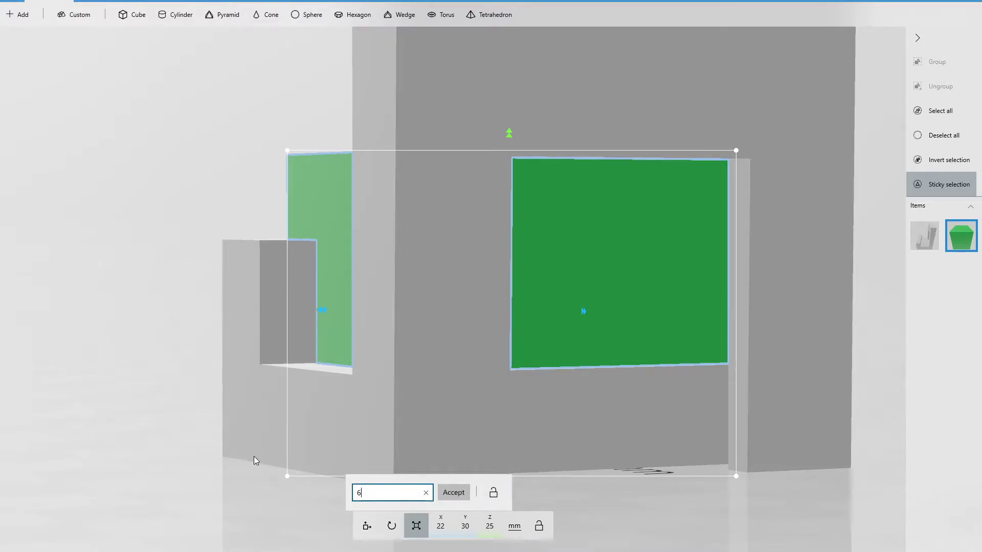
key(BackSpace)
text(5)
key(Return)
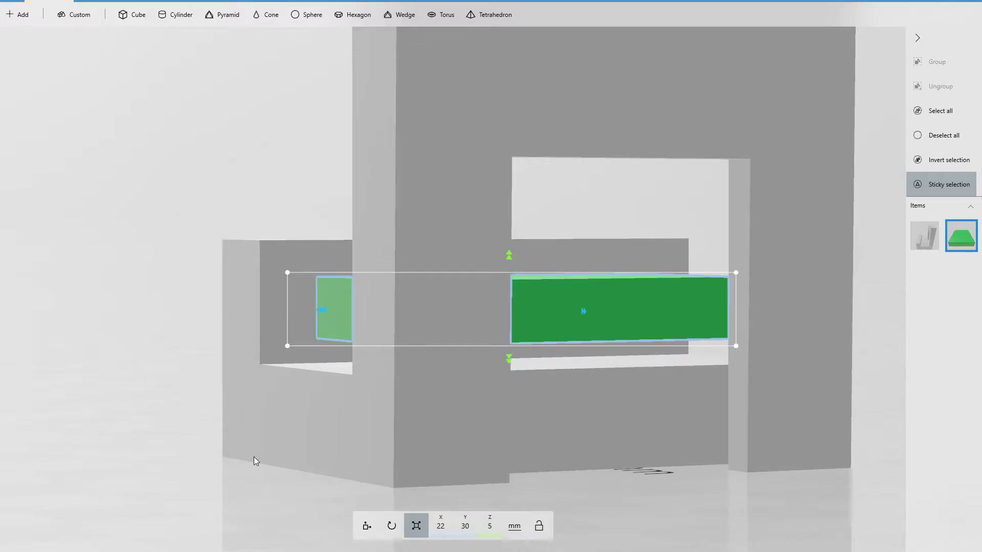
Lower the slab to Z 2.5 mm and orbit to check it inside the bracket's base
click(367, 526)
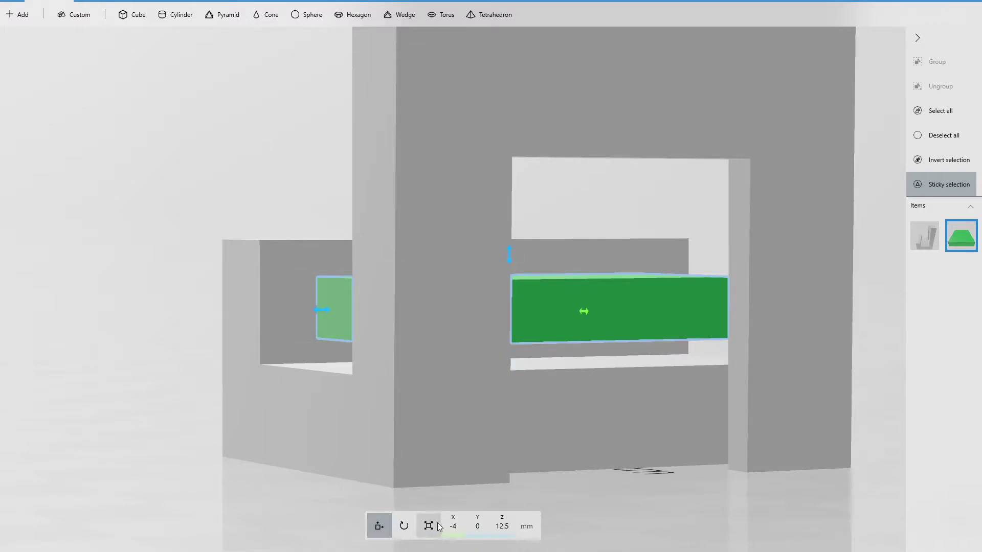
text(2.)
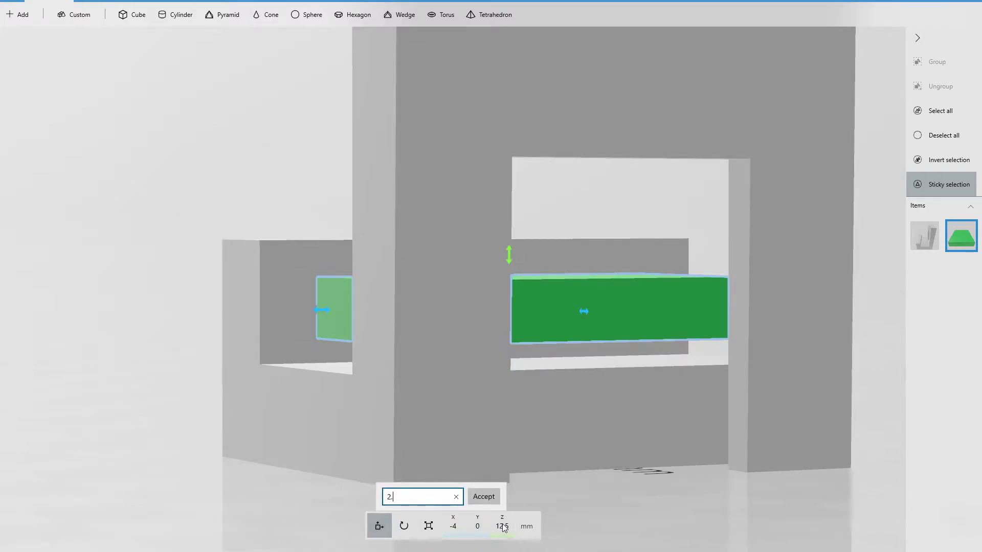
text(5)
key(Return)
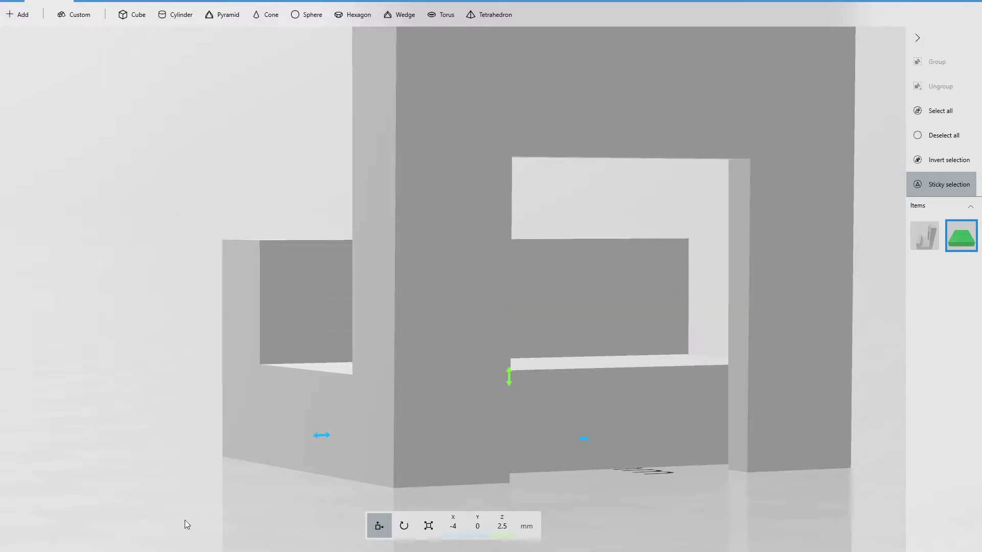
right_drag(186, 522, 81, 405)
scroll(81, 406, up, 5)
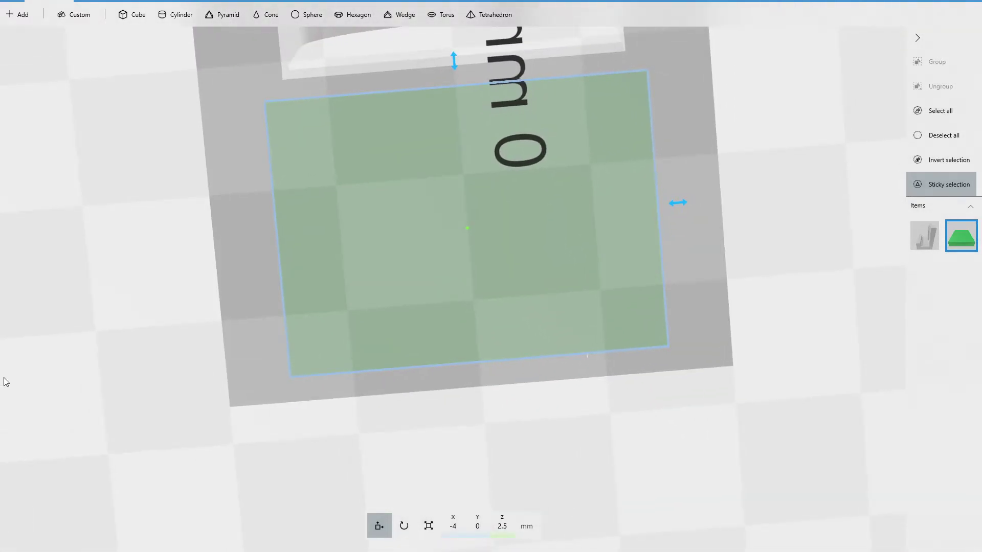
right_drag(4, 381, 276, 469)
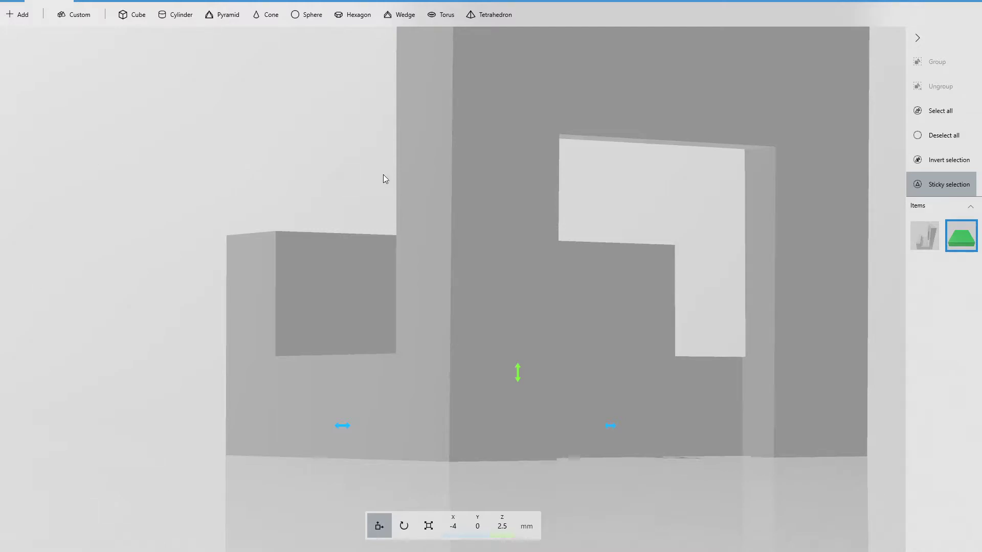
Select the bracket together with the green slab and Merge them into one item
click(931, 237)
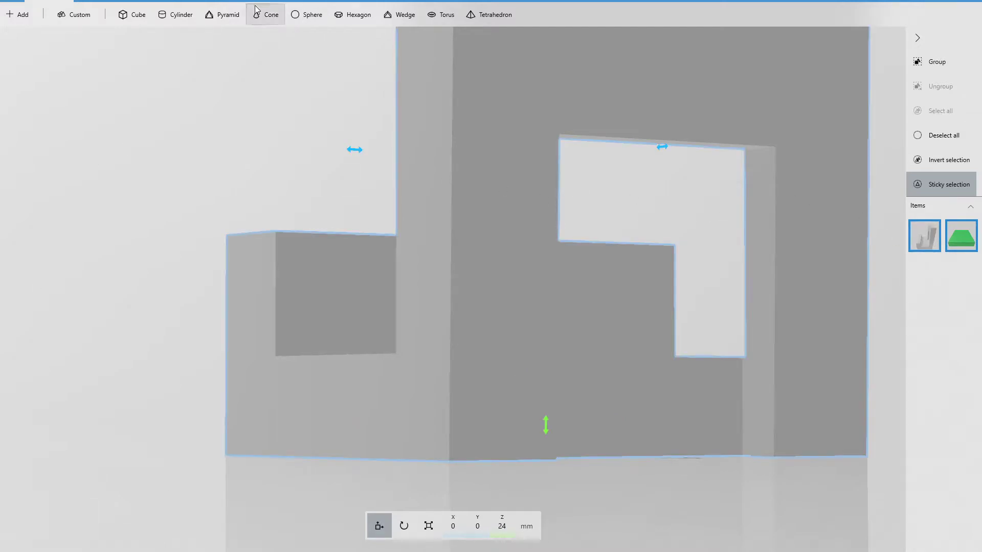
click(148, 4)
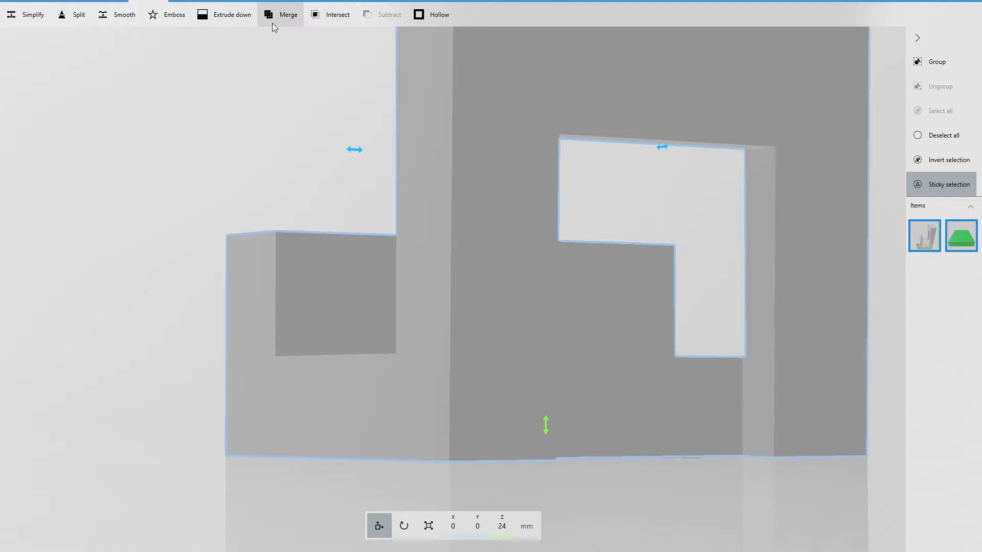
click(273, 24)
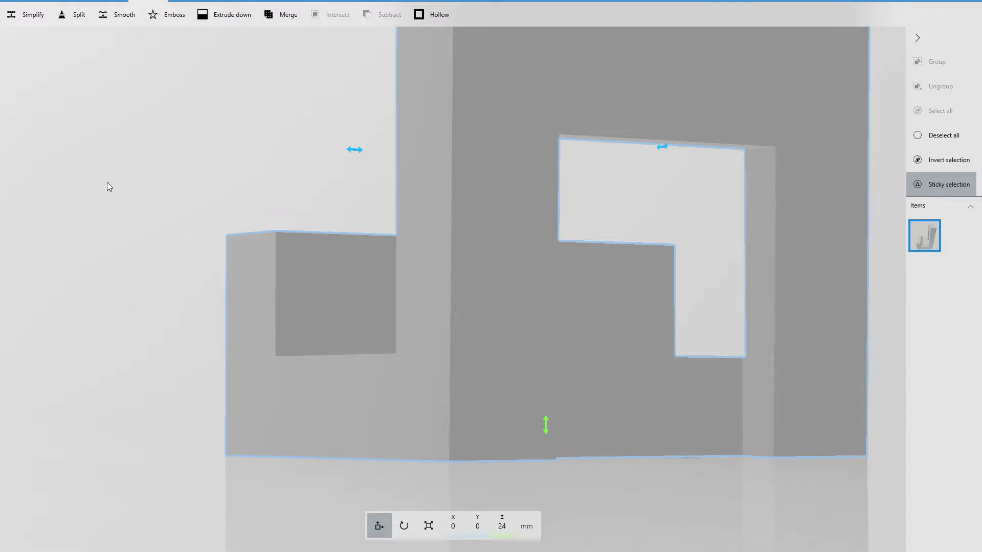
drag(108, 184, 196, 274)
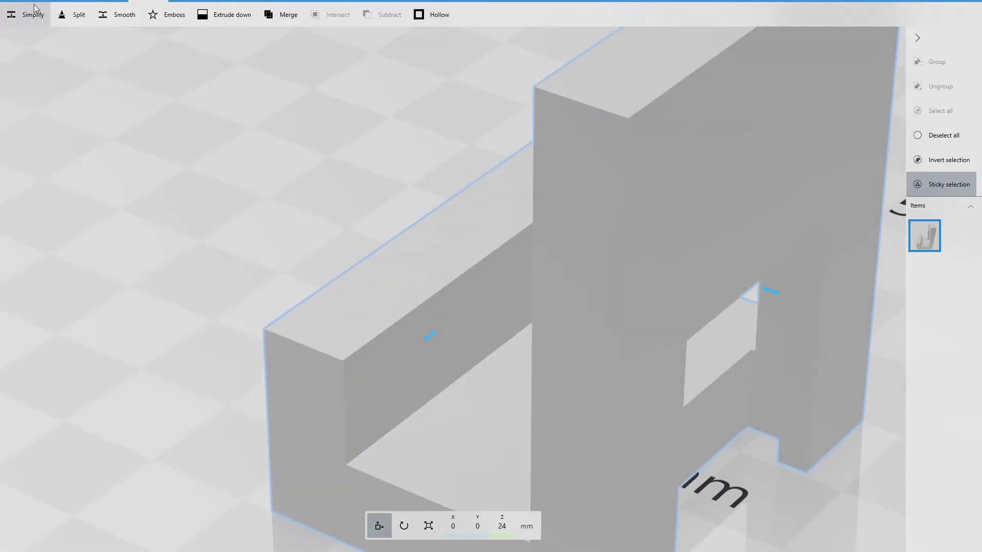
Save as NoSymbolBracket.3mf in DreamerNXMods\BearingSpoolHolder\NoPinWaspWastedSpool, replacing the existing file
key(ctrl+s)
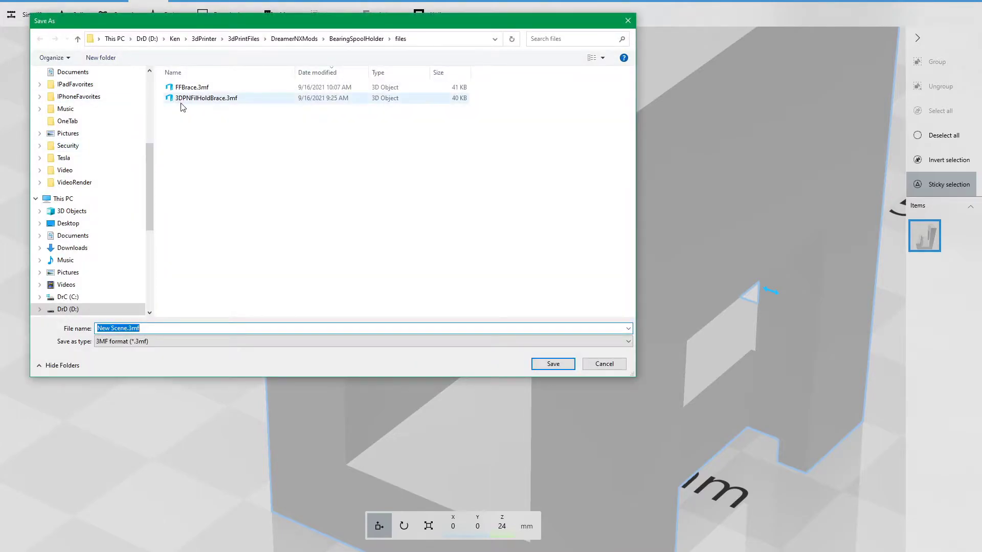
click(300, 42)
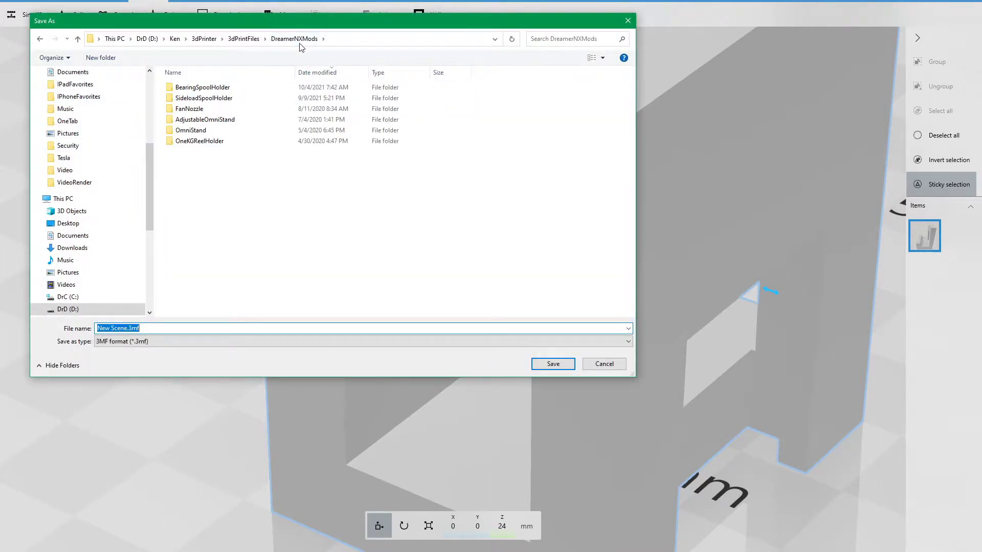
double_click(219, 87)
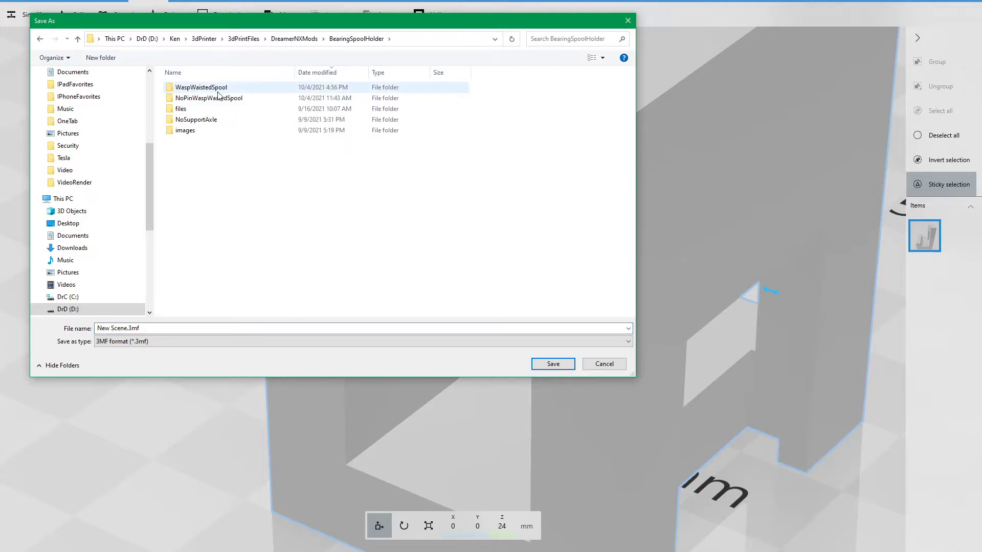
double_click(210, 98)
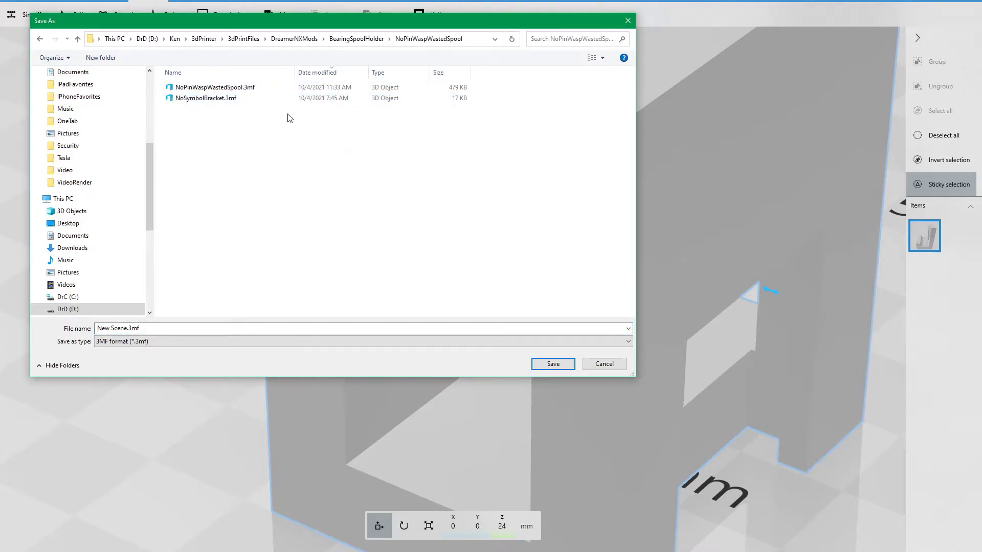
click(199, 102)
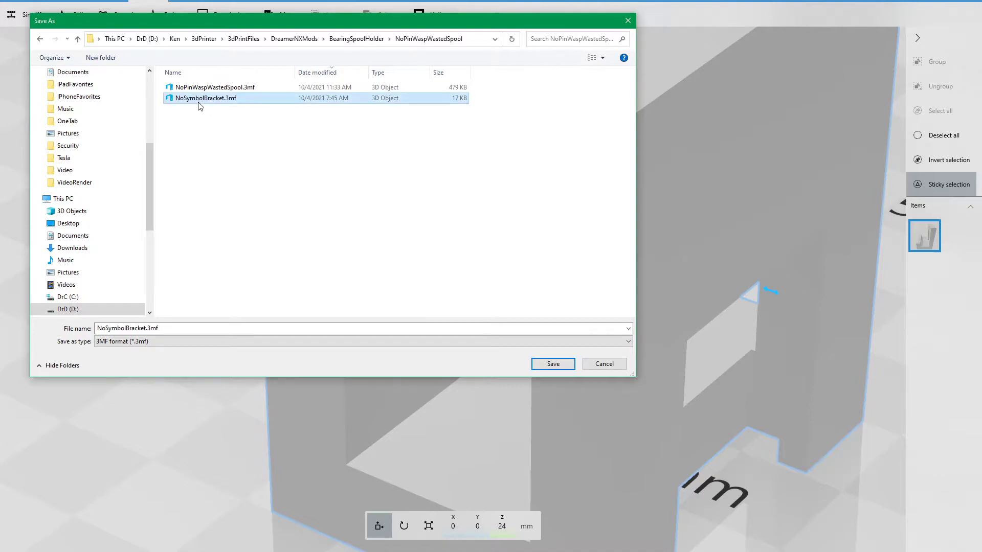
click(553, 364)
click(515, 263)
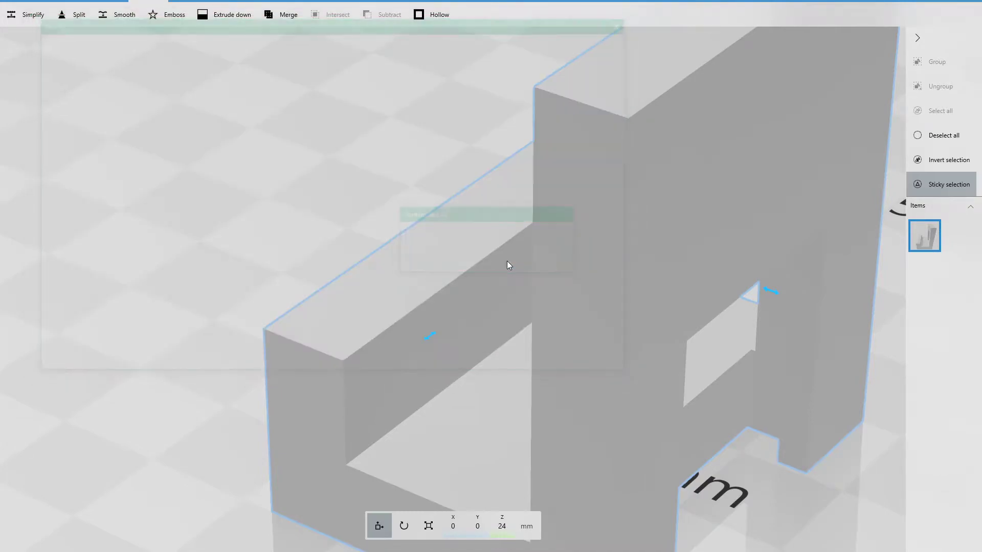
right_drag(257, 351, 192, 290)
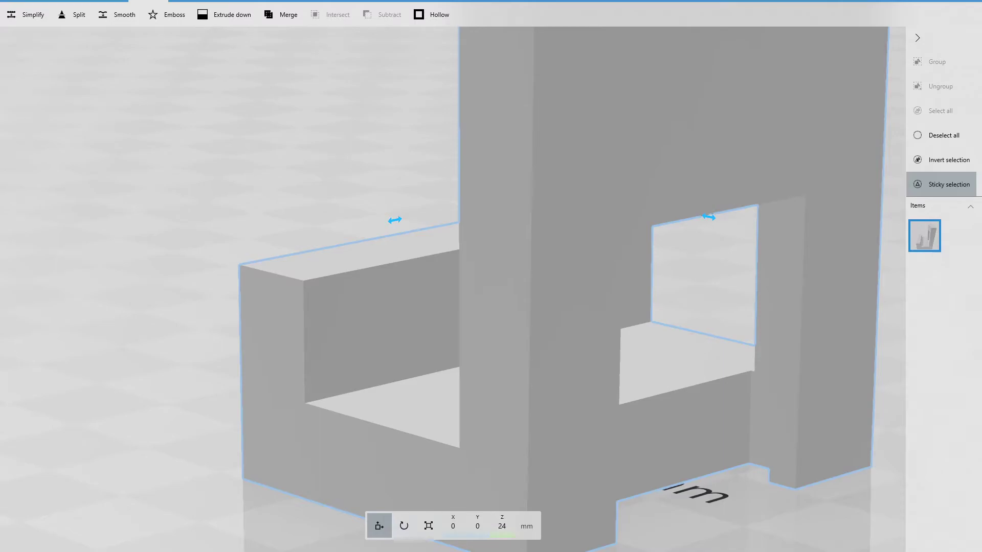
Save the bracket in STL format over NoSymbolBracket.stl, accepting the replace prompt and format warning
click(15, 2)
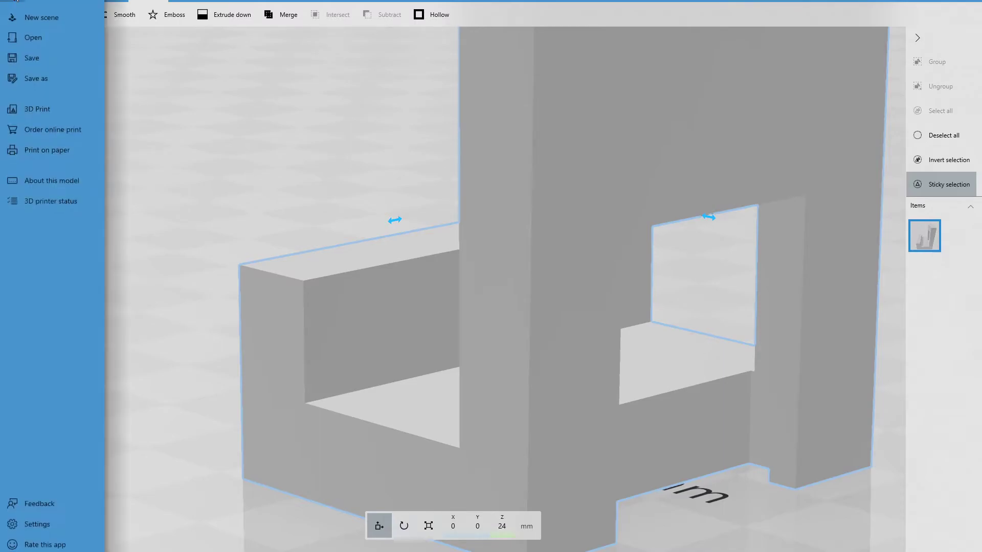
click(30, 81)
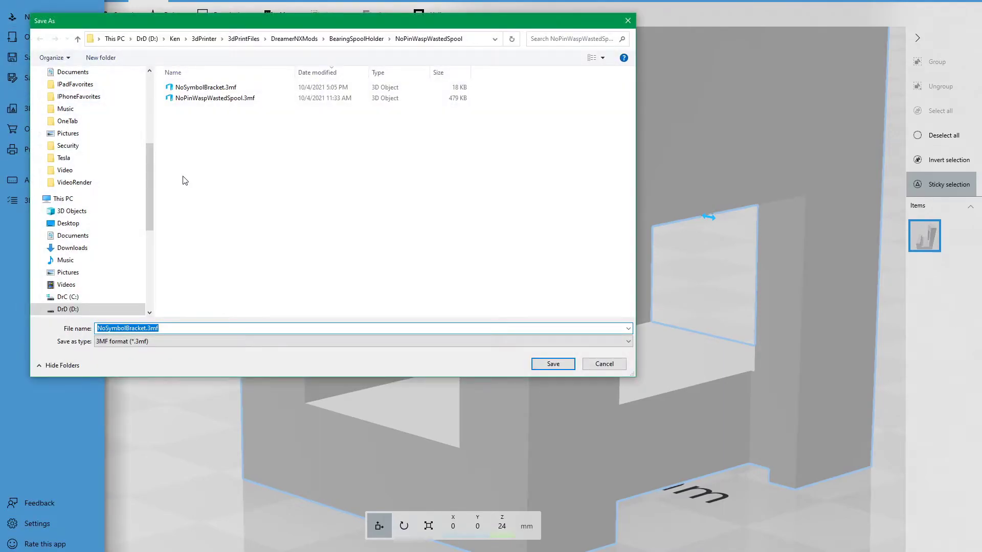
click(185, 342)
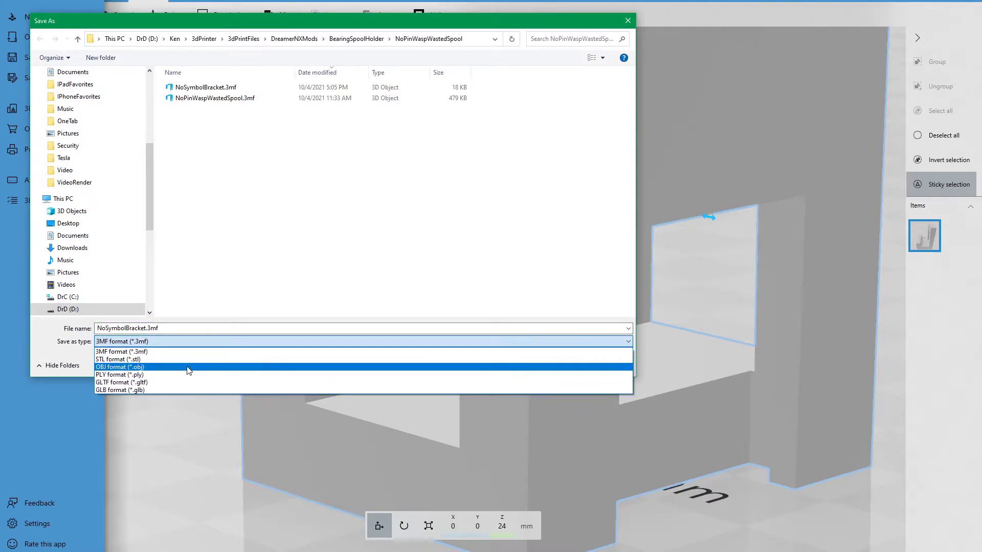
click(187, 360)
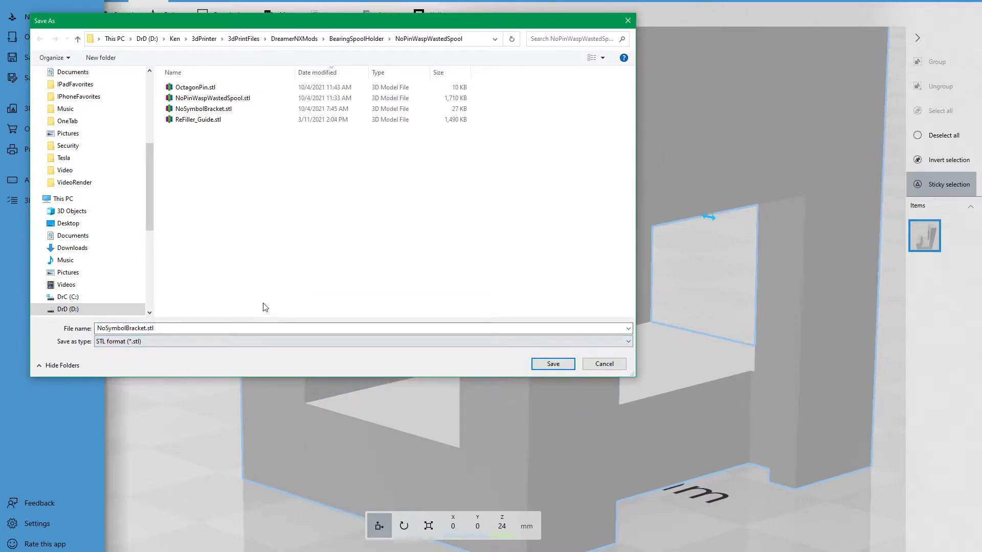
click(210, 110)
click(551, 364)
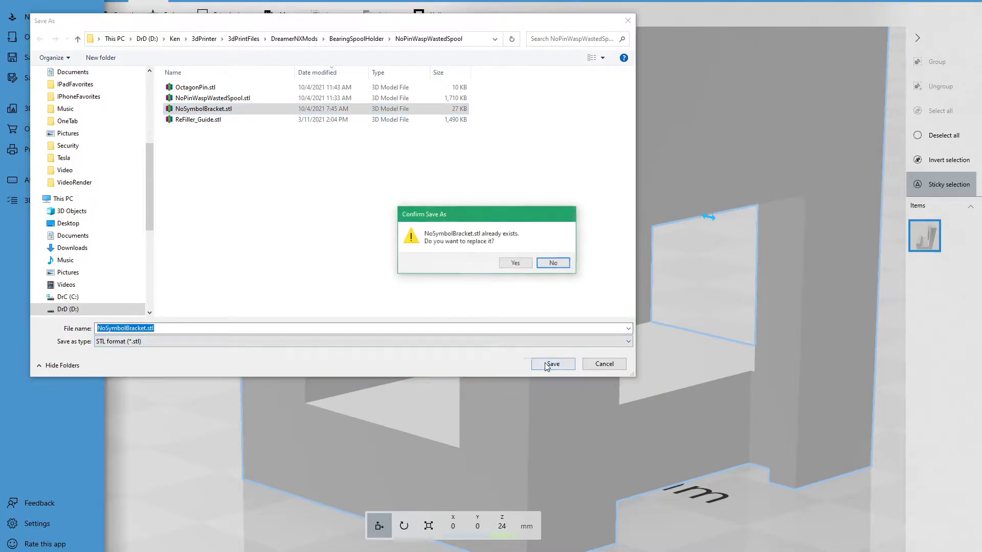
click(514, 263)
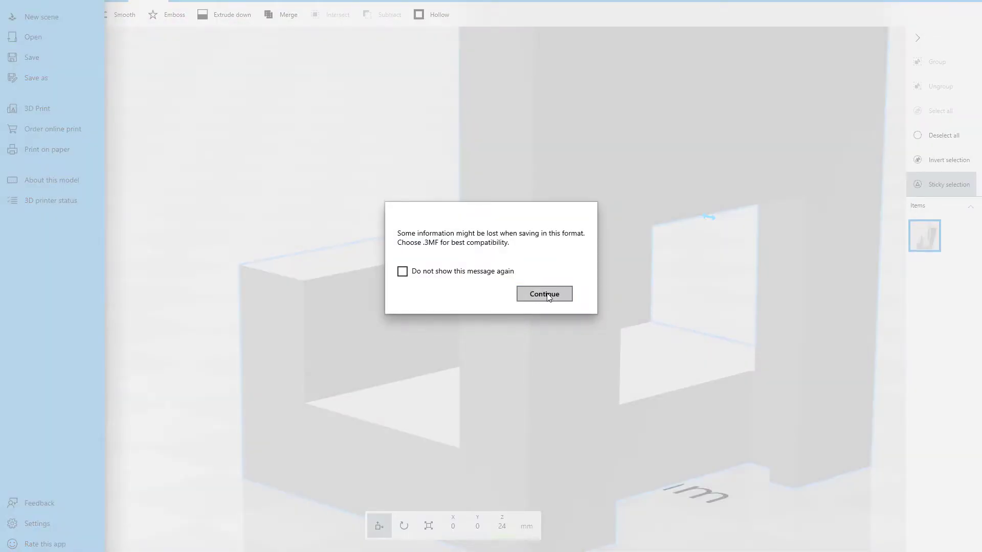
click(546, 296)
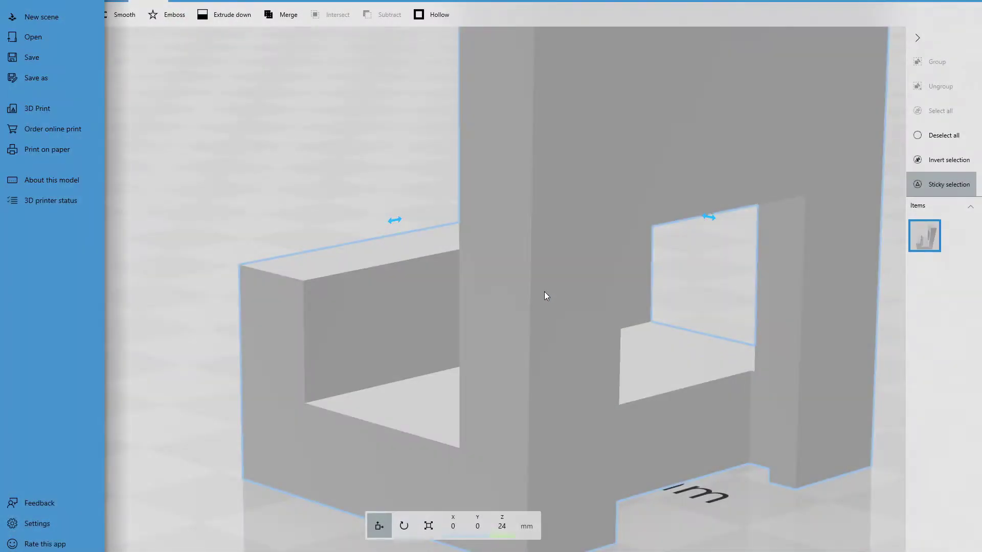
click(201, 205)
right_drag(184, 373, 551, 375)
middle_drag(220, 302, 141, 214)
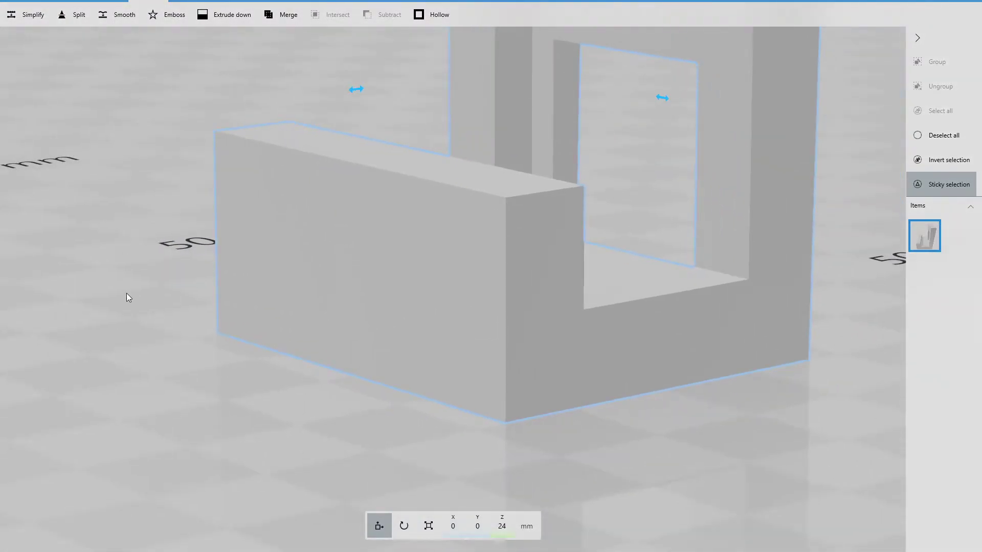
scroll(128, 297, down, 2)
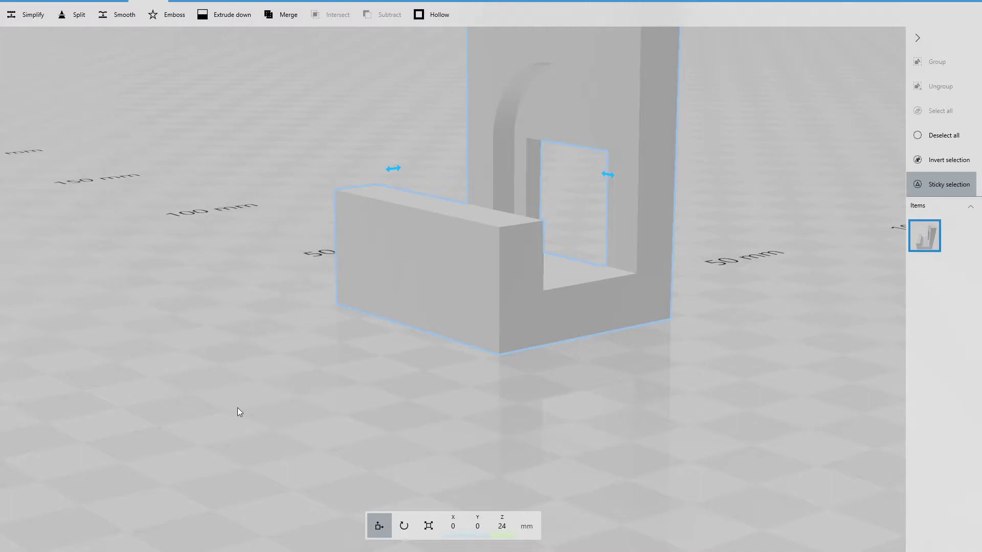
drag(239, 409, 270, 394)
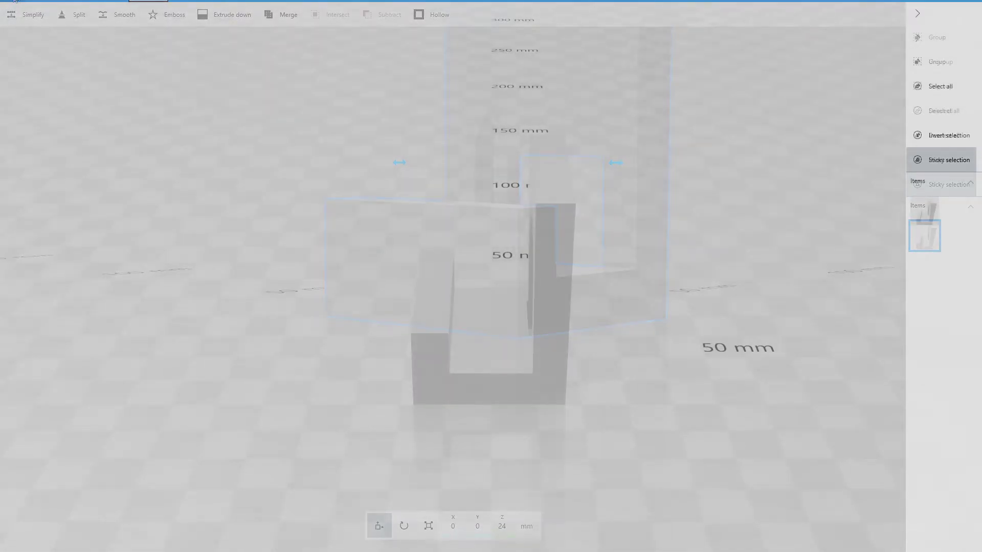
Start a new empty scene in 3D Builder, discarding the current one
click(13, 4)
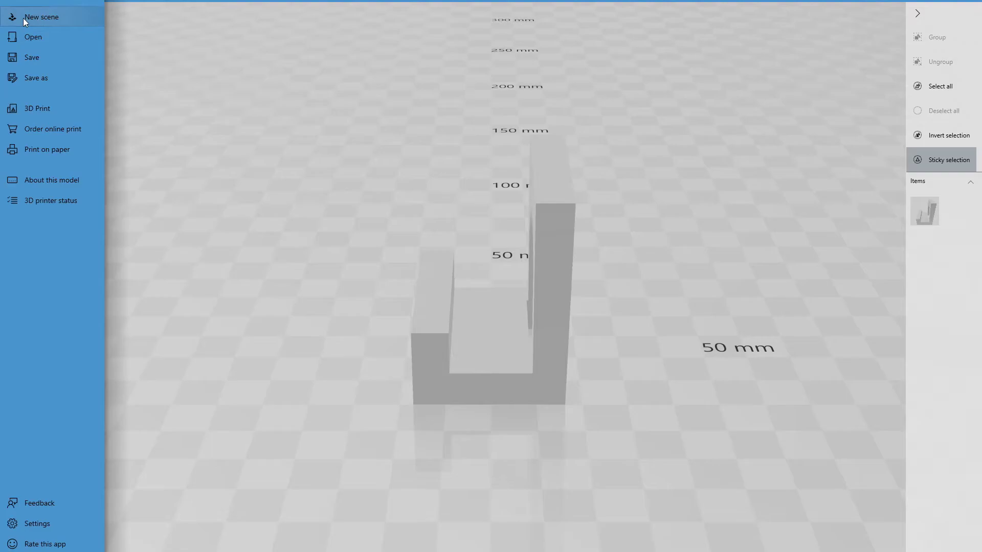
click(23, 18)
click(217, 29)
Import ReFiller_Spindle_Body_V2.stl from the WaspWaistedSpool\files folder
click(56, 1)
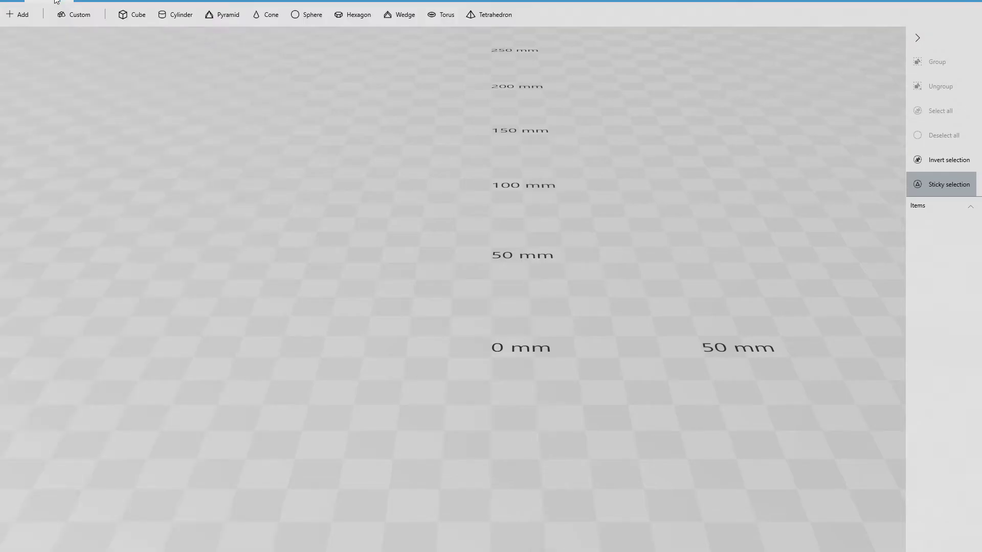
click(14, 14)
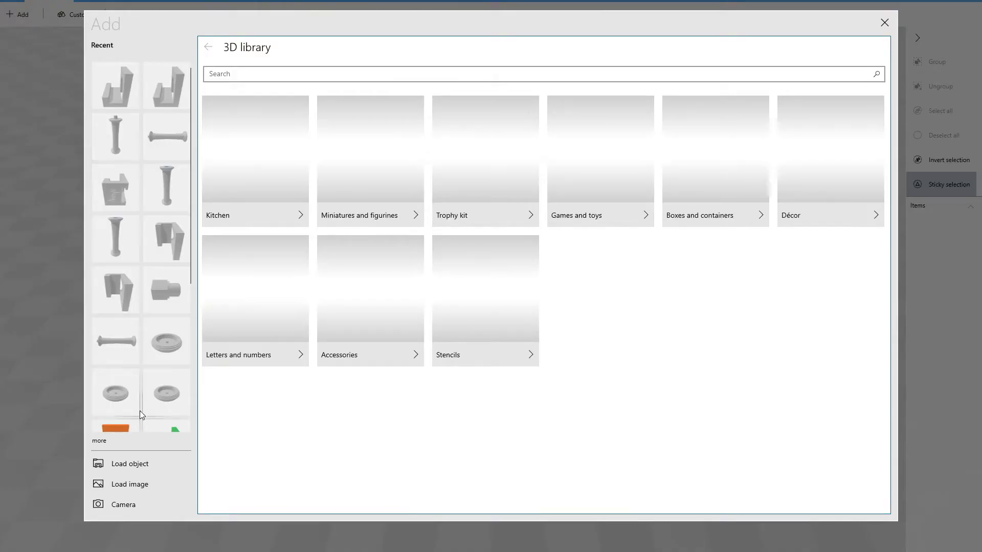
click(131, 466)
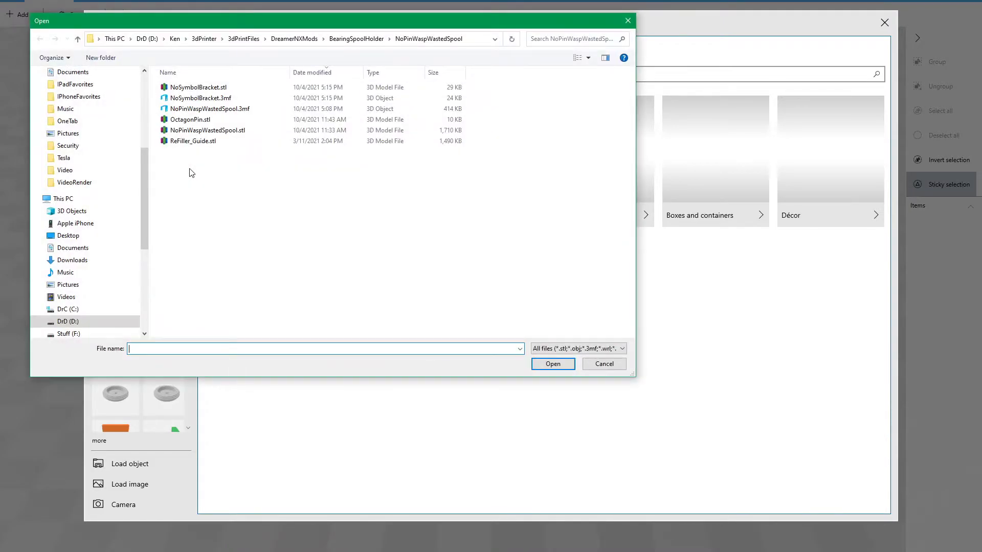
click(352, 41)
double_click(233, 99)
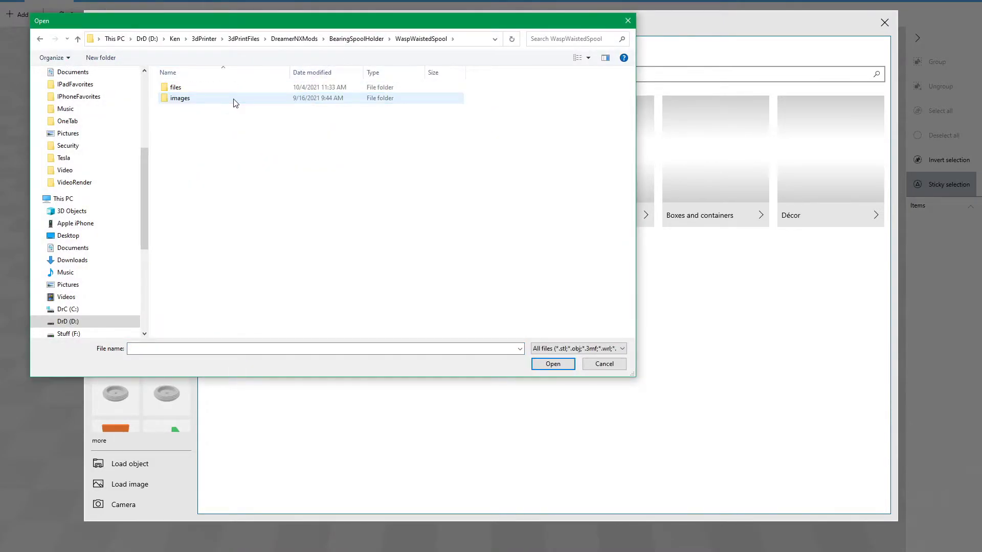
double_click(214, 87)
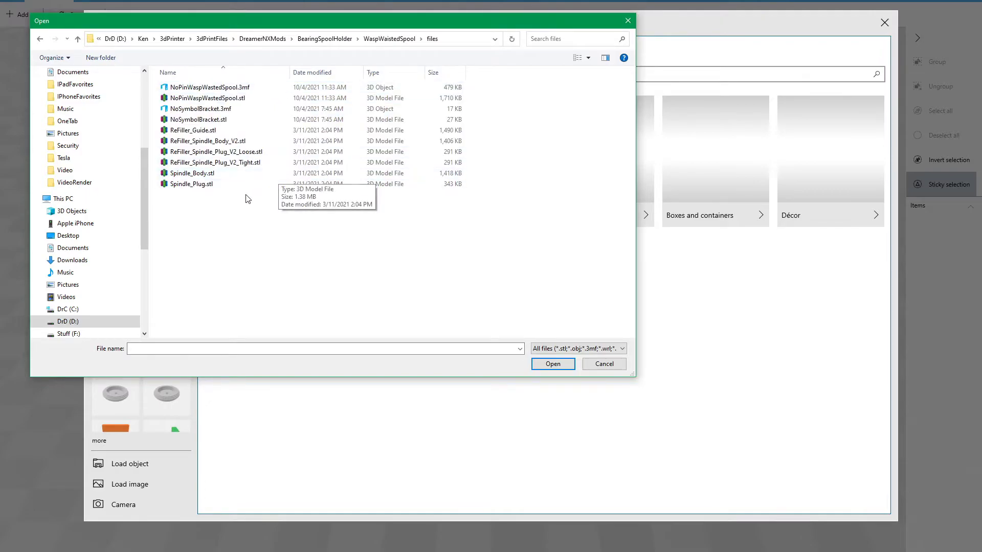
double_click(191, 145)
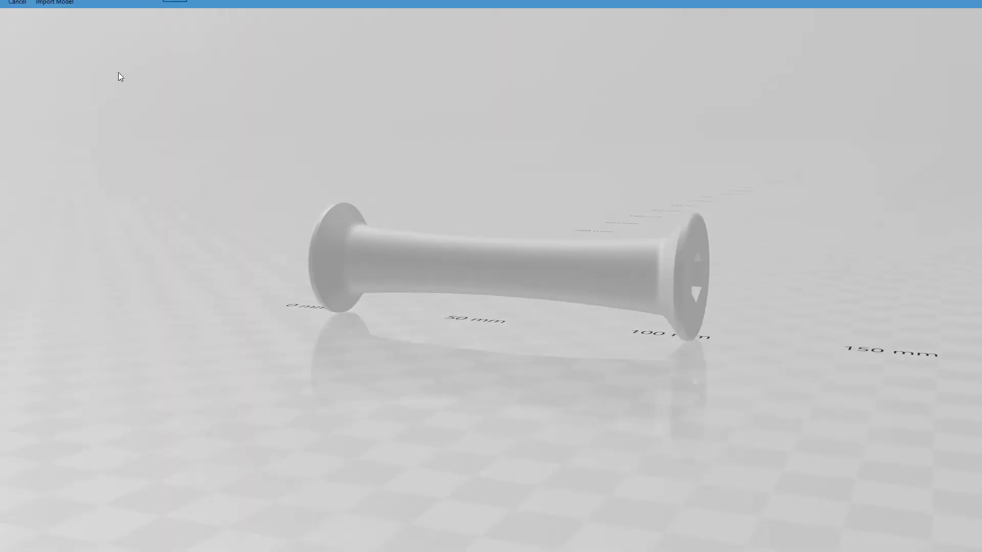
click(55, 2)
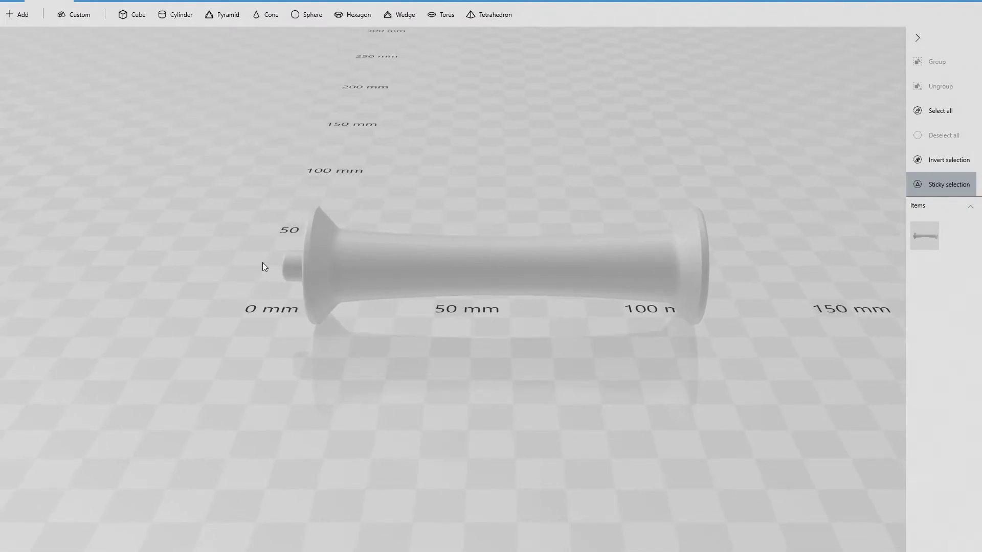
Rotate the selected spool body to a pitch of 90°, leaving roll and yaw at 0
click(412, 256)
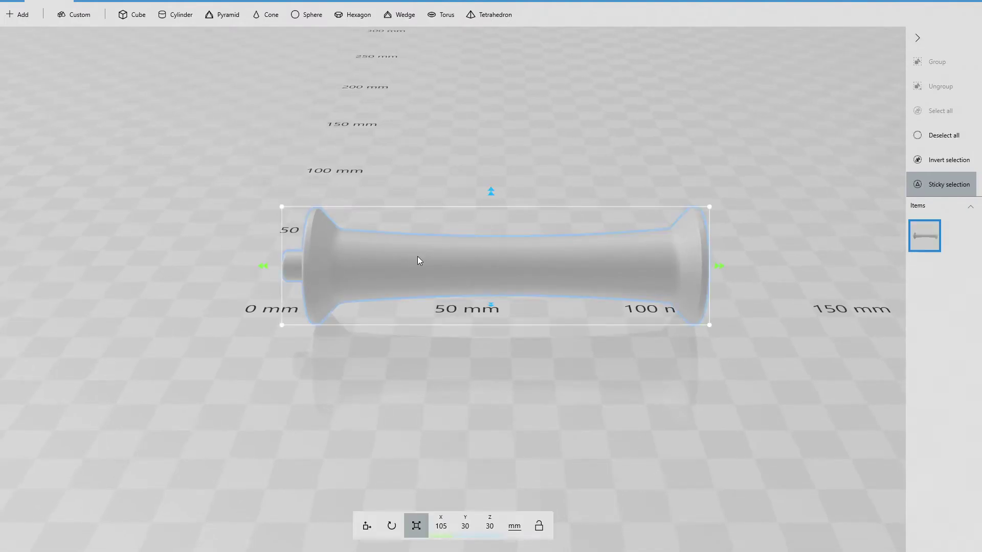
click(393, 527)
text(90)
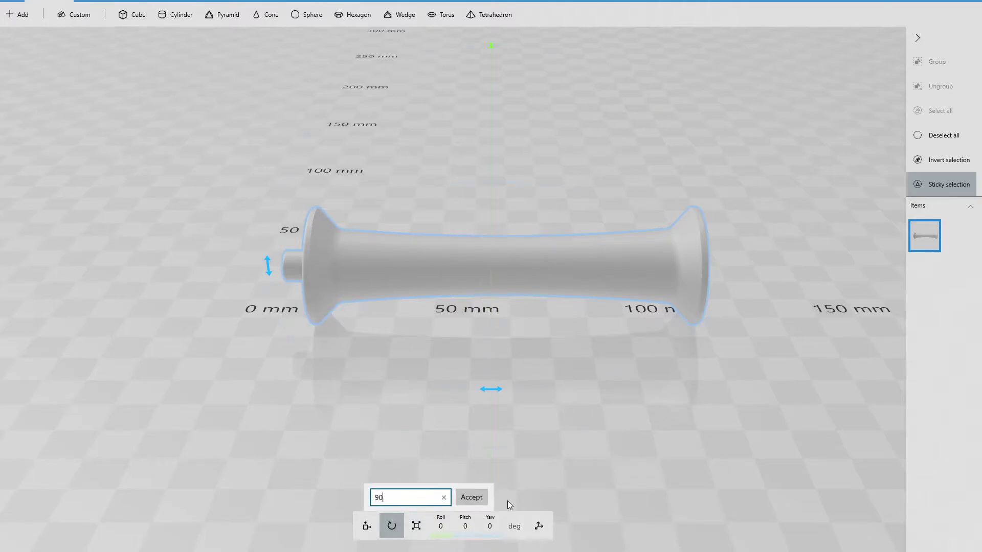
key(Return)
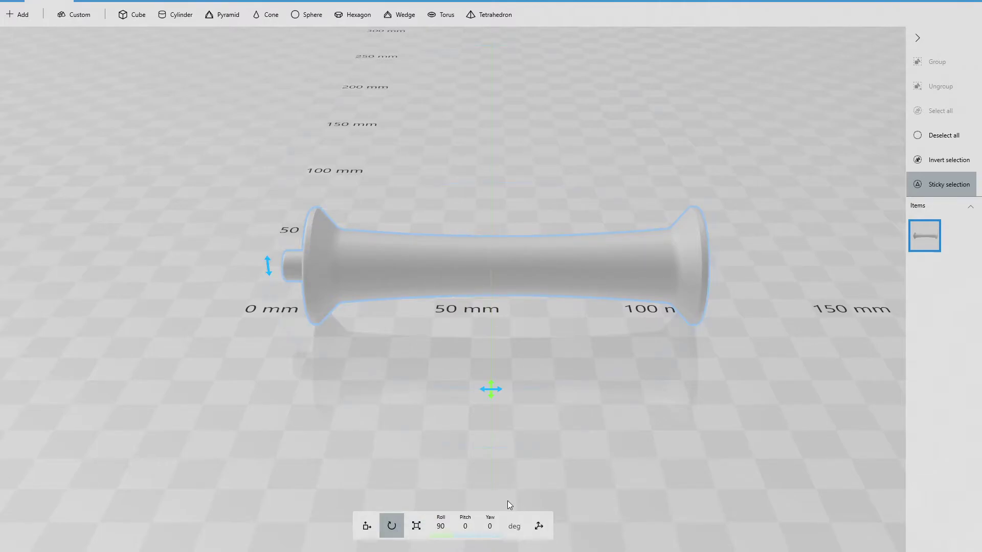
click(459, 532)
text(90)
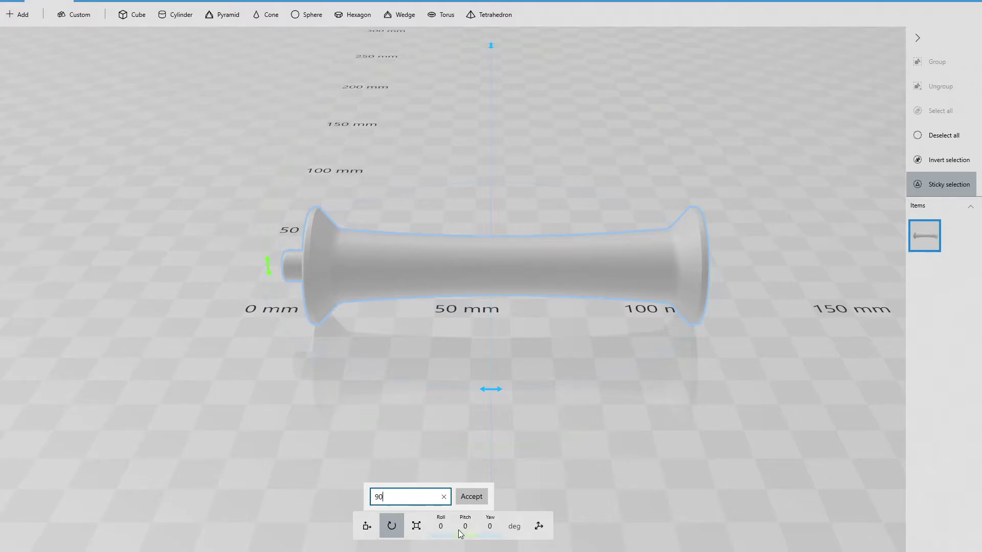
key(Return)
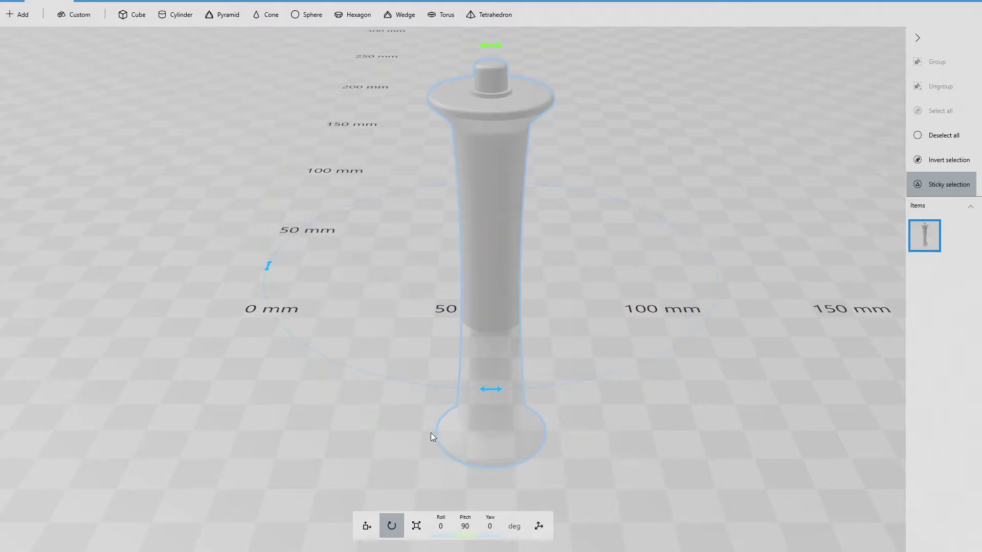
Move the spool body to X 0 and Y 0
click(367, 527)
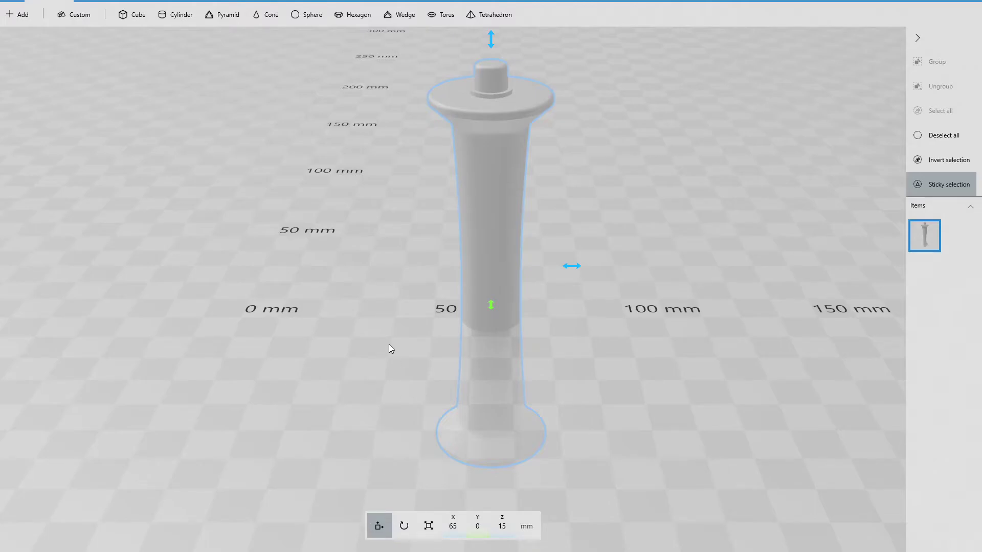
scroll(389, 345, up, 2)
scroll(389, 346, down, 2)
drag(388, 346, 379, 315)
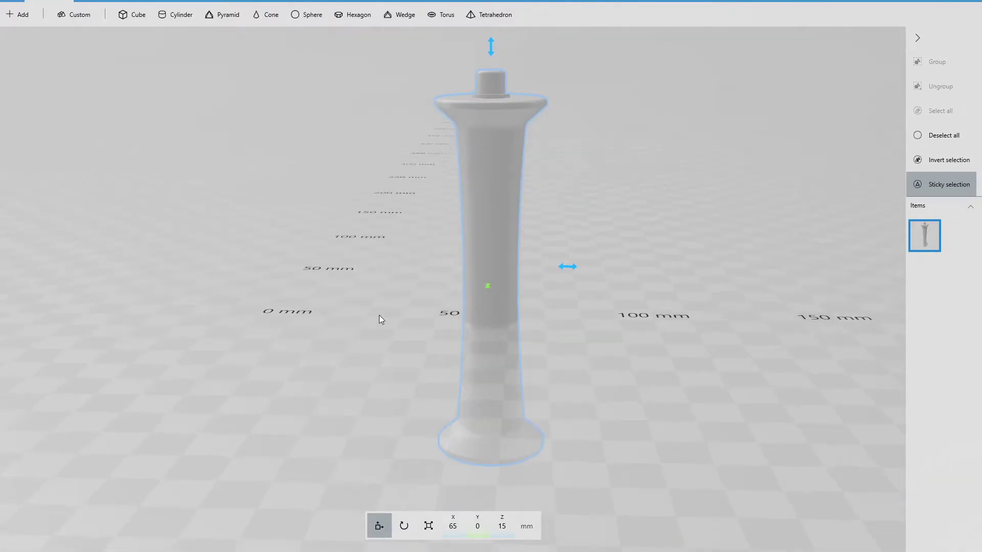
click(462, 518)
text(0)
key(Return)
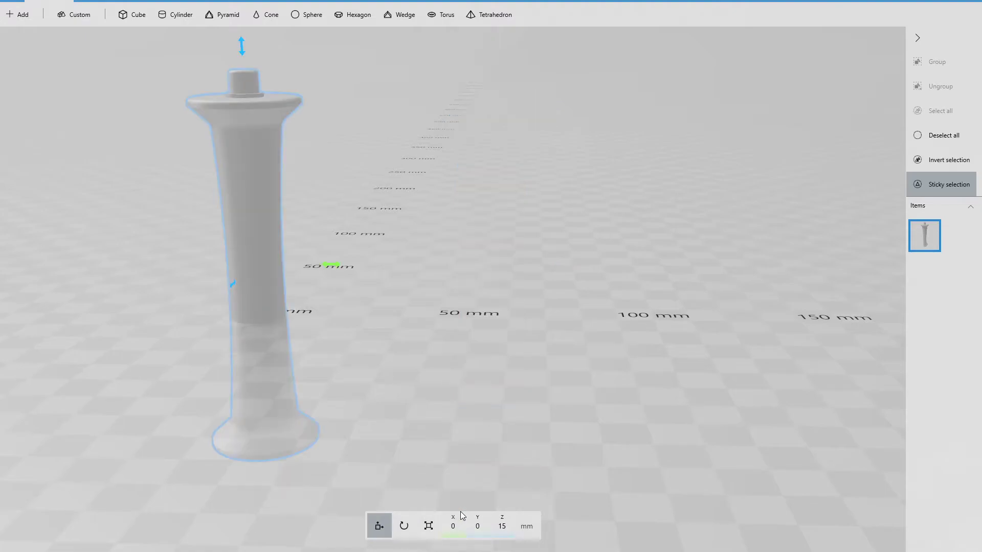
click(475, 522)
text(0)
key(Return)
Raise the spool to Z 52.5 and confirm its size is 105 × 30 × 30
drag(243, 45, 246, 8)
scroll(471, 482, down, 3)
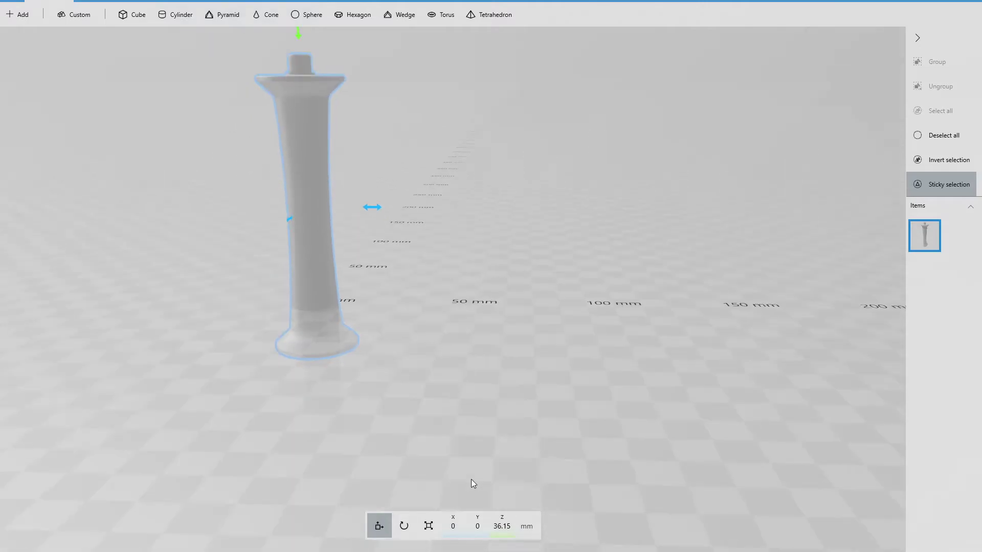
drag(309, 52, 309, 5)
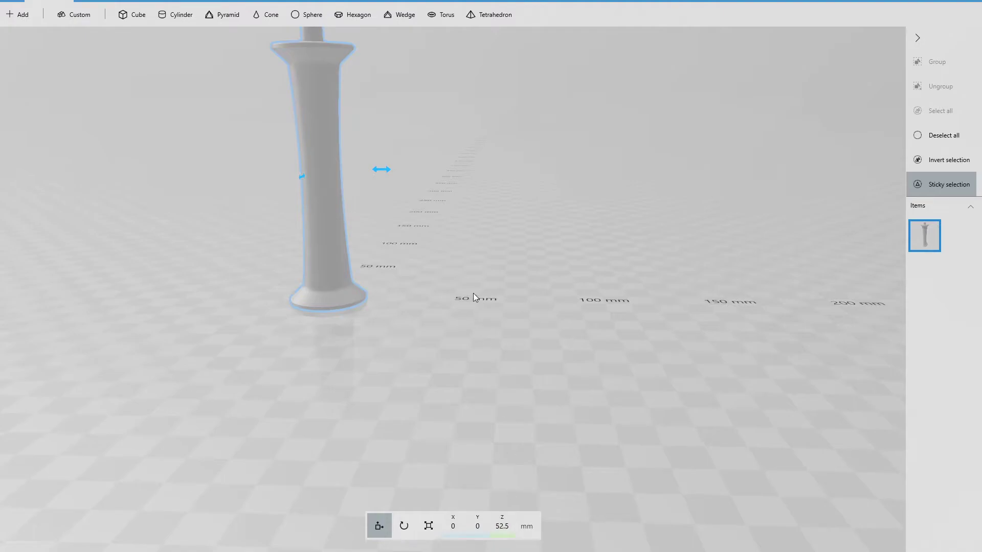
scroll(471, 289, down, 1)
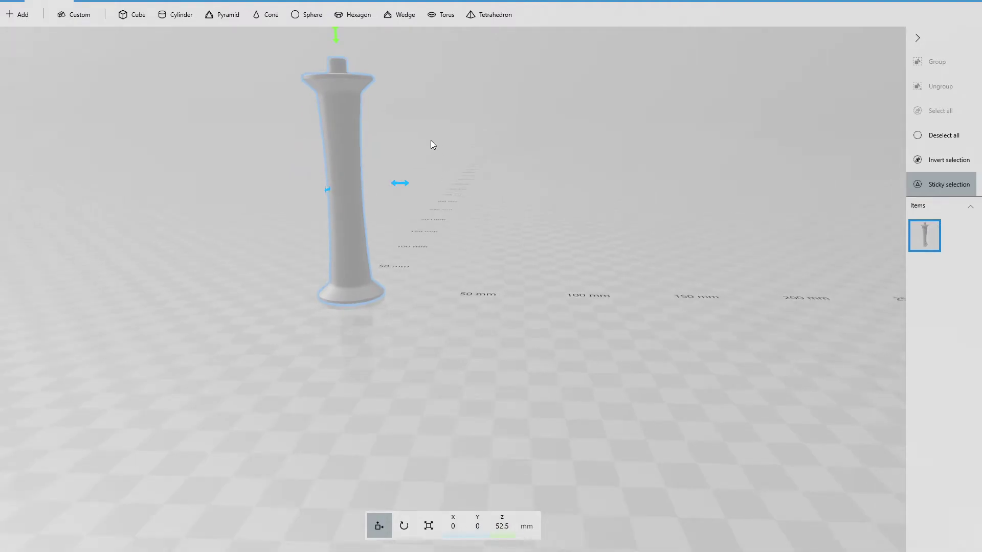
drag(432, 143, 468, 428)
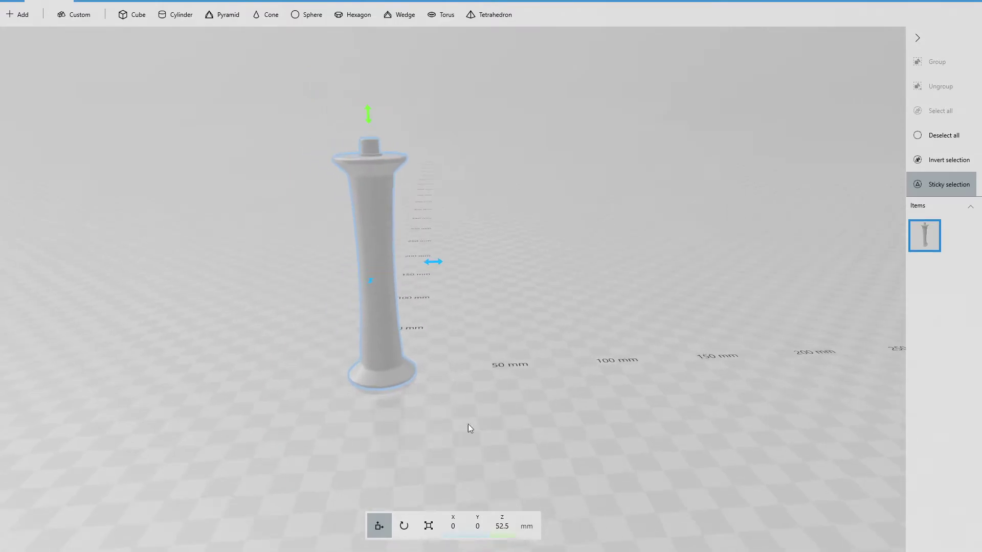
click(429, 527)
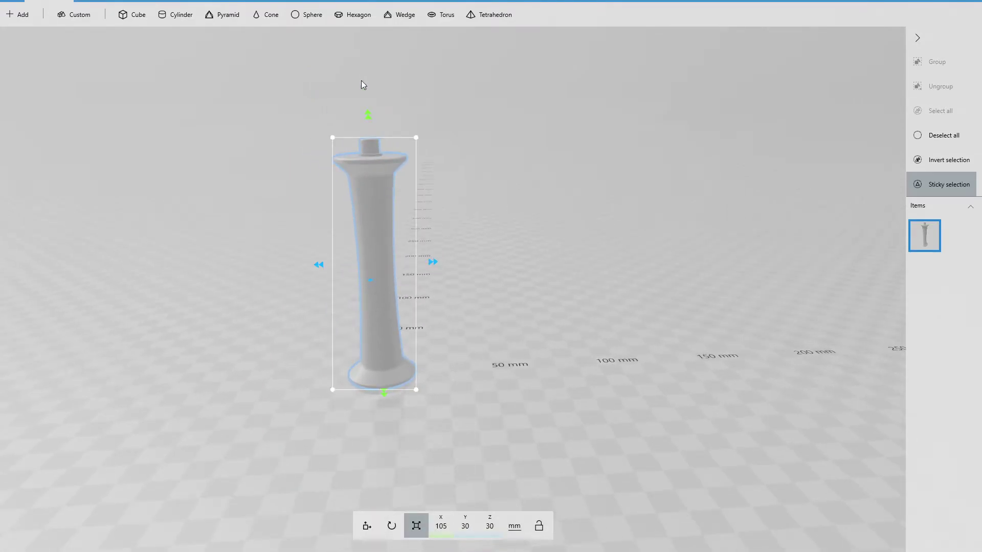
mouse_move(500, 421)
mouse_down()
mouse_move(482, 430)
mouse_move(495, 422)
mouse_up()
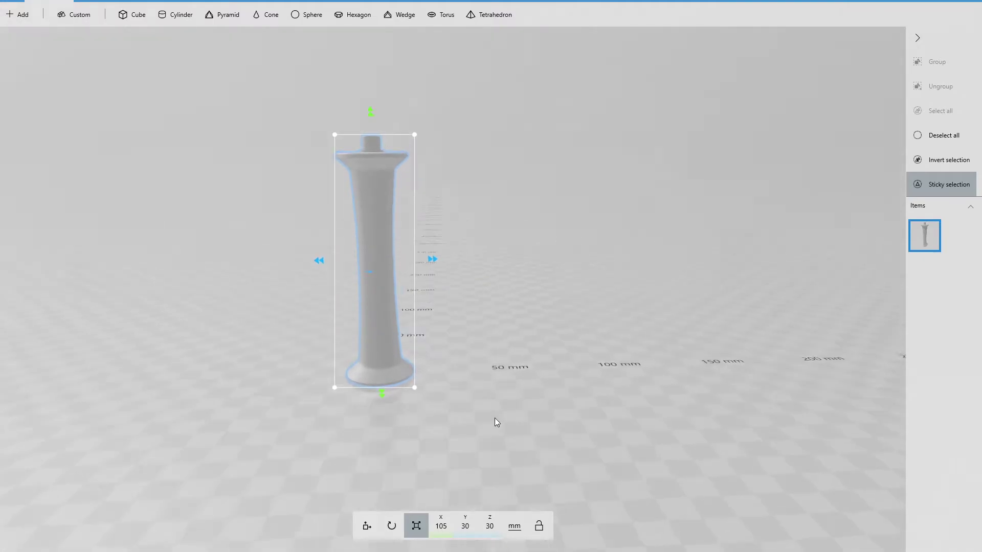
click(392, 528)
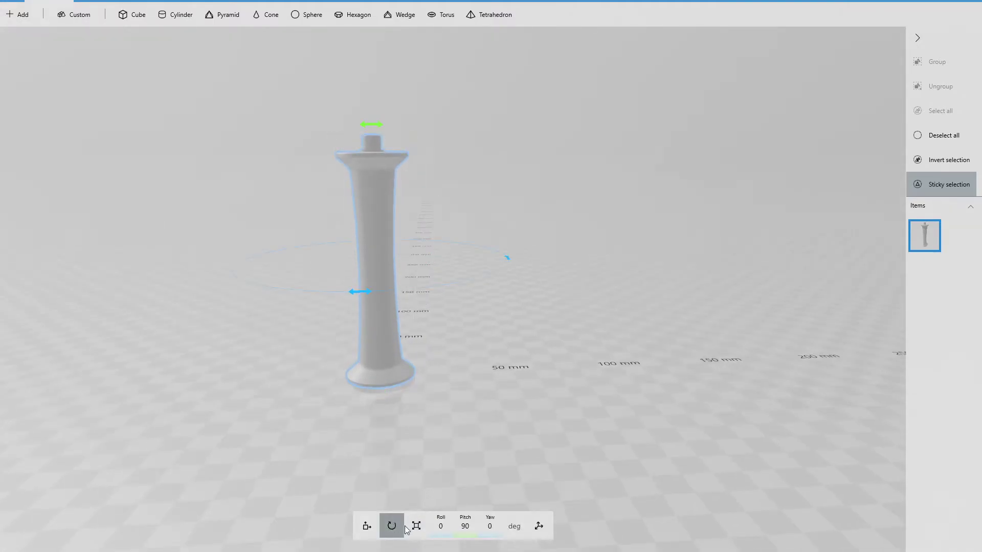
click(416, 526)
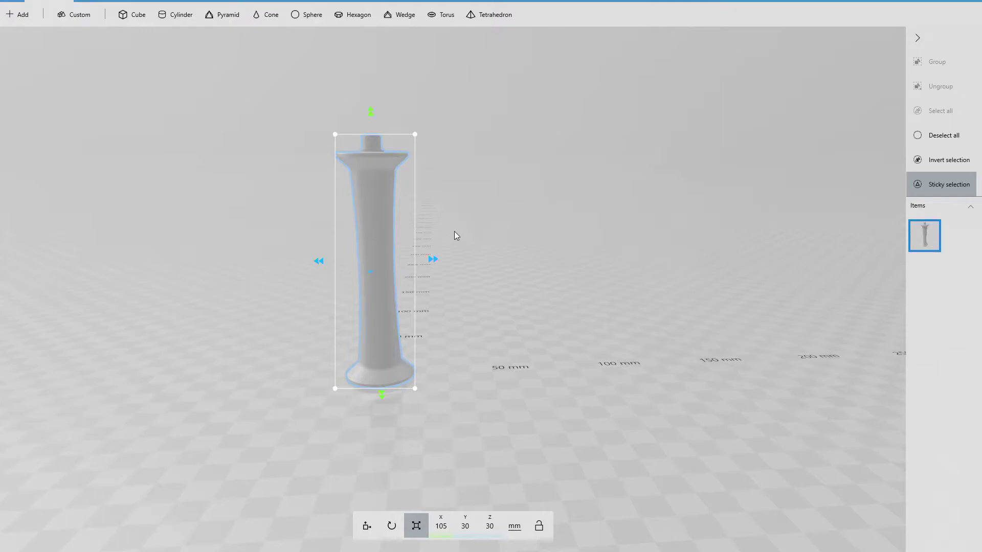
scroll(447, 252, down, 2)
scroll(463, 233, up, 3)
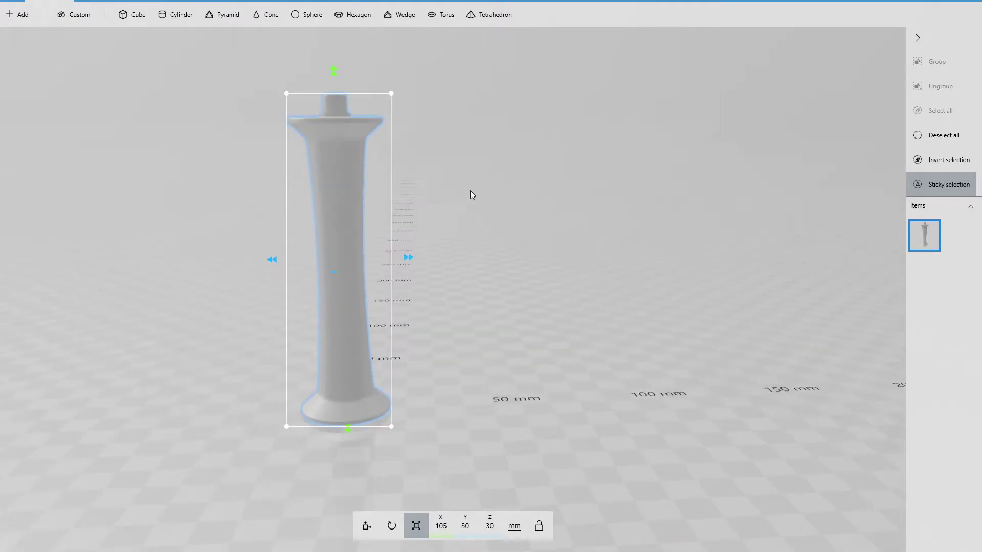
drag(471, 355, 423, 149)
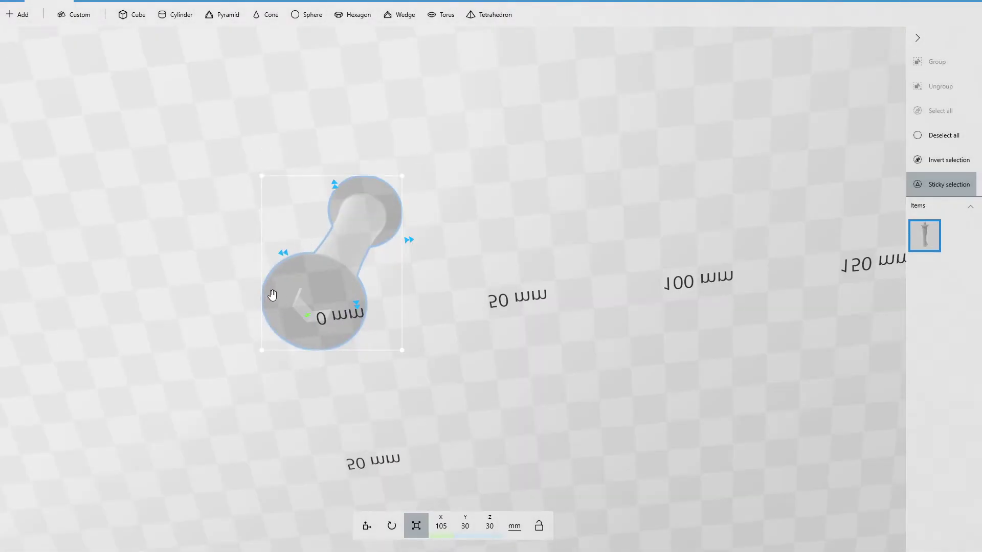
drag(469, 311, 444, 284)
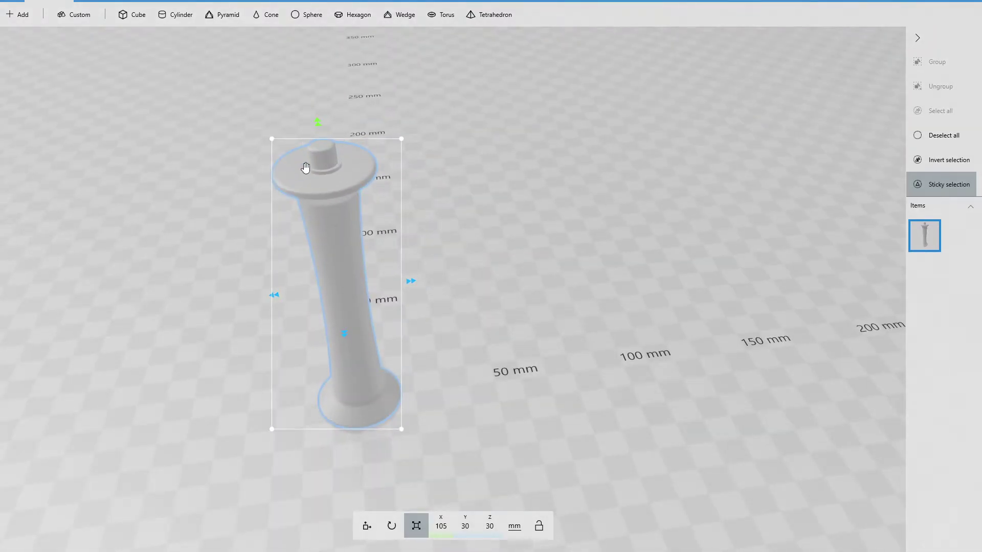
drag(513, 395, 483, 309)
right_drag(449, 221, 505, 306)
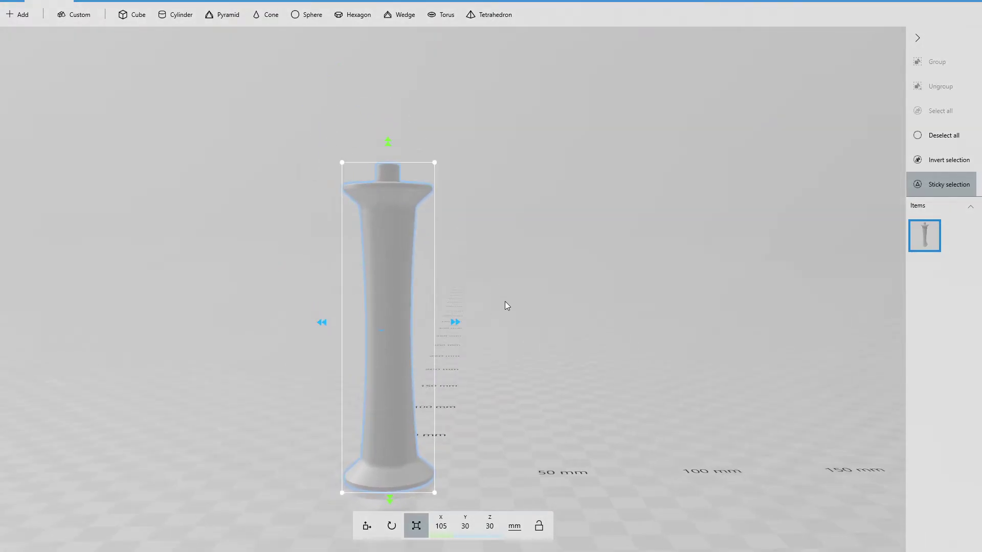
drag(507, 305, 516, 279)
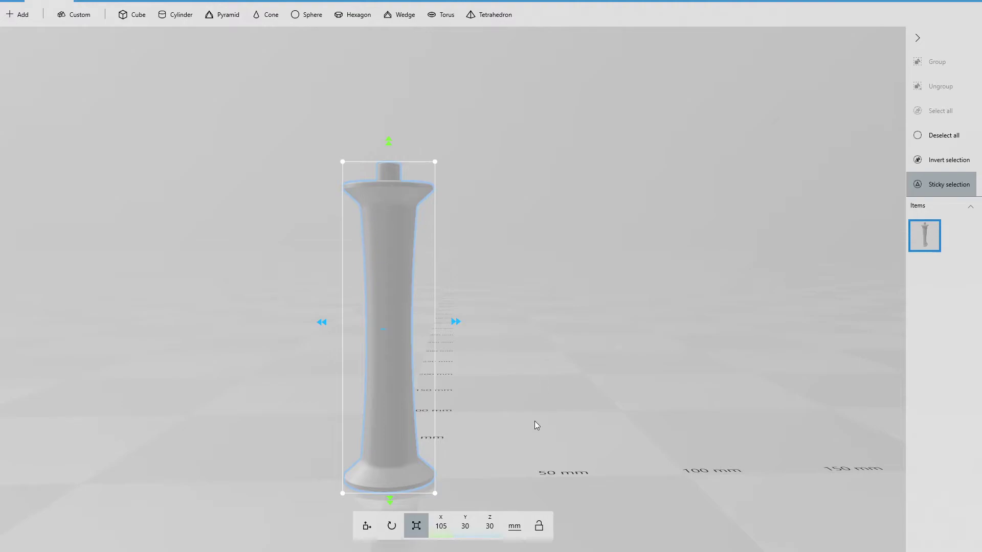
drag(535, 425, 546, 445)
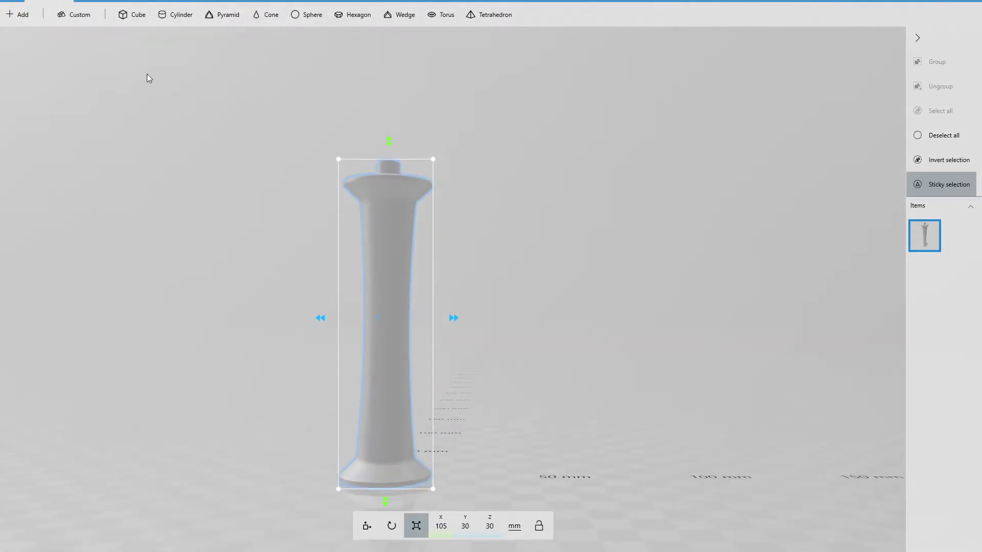
Save the spool body over NoPinWaspWastedSpool.3mf in the NoPinWaspWastedSpool folder, confirming replacement
click(30, 3)
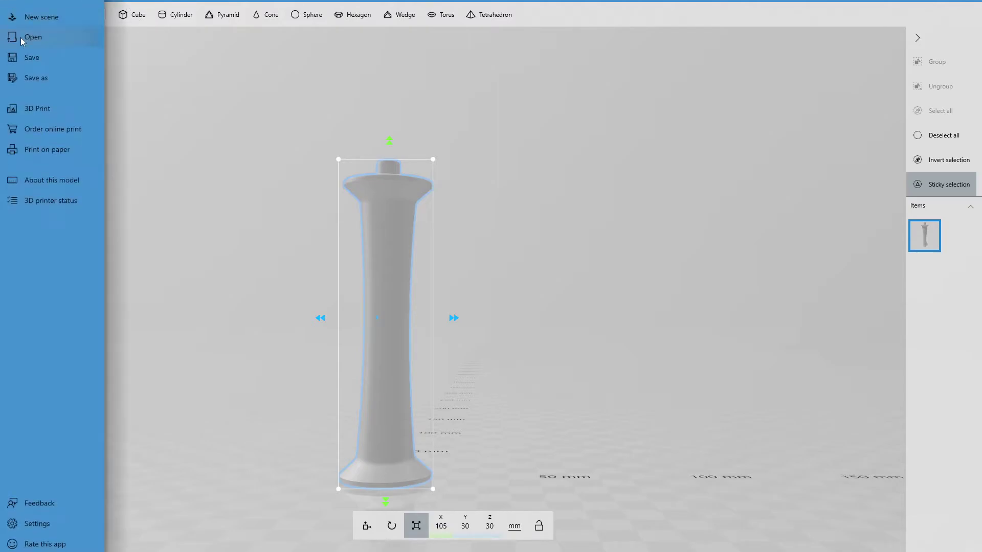
click(31, 81)
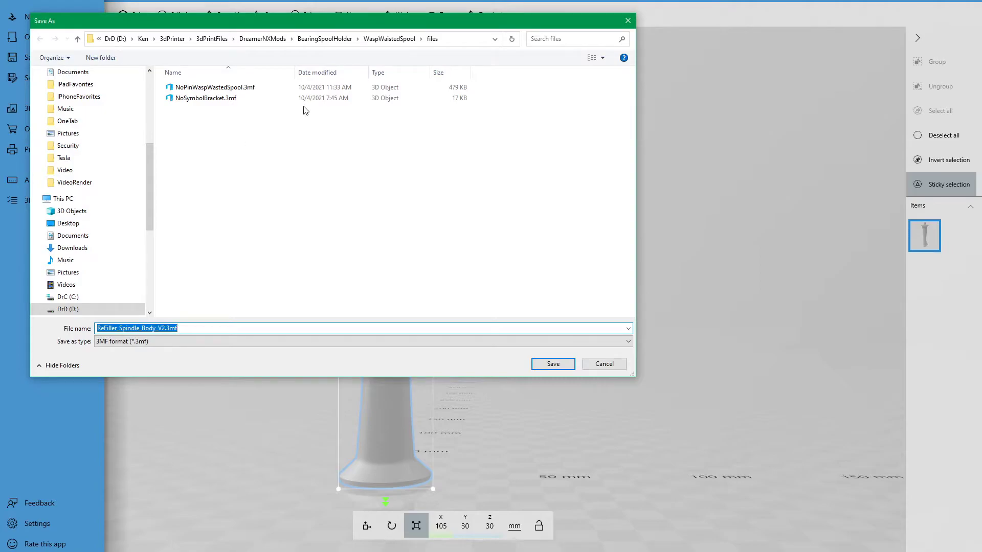
click(325, 39)
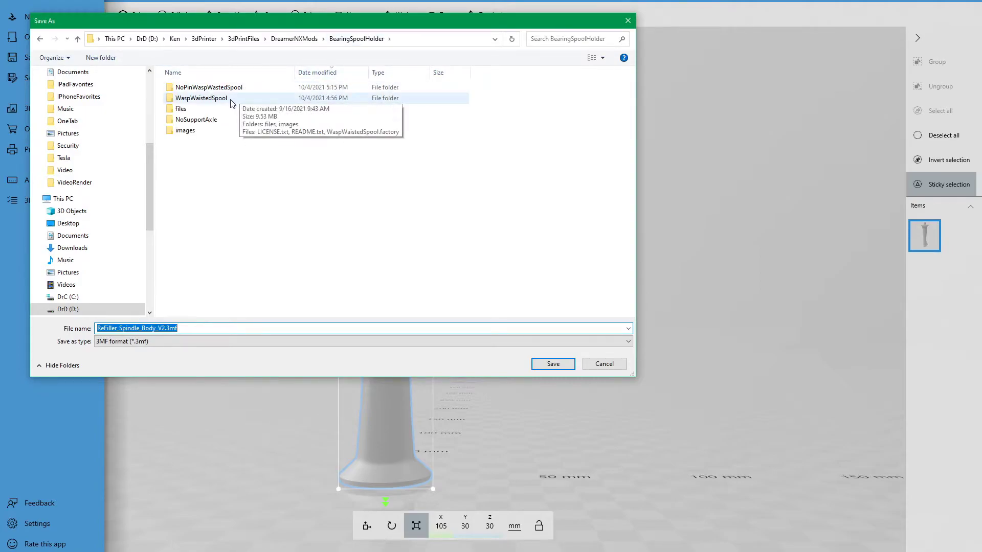
double_click(218, 88)
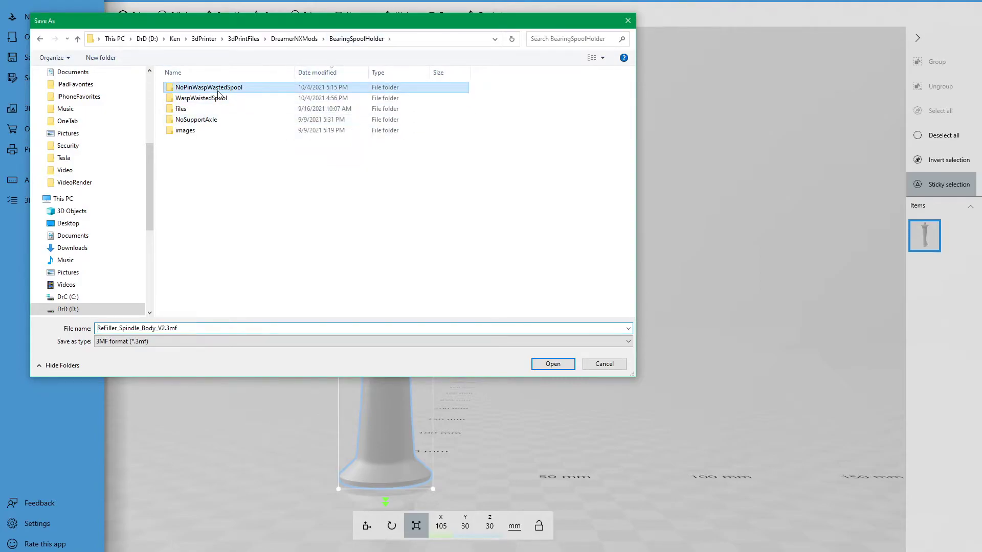
click(213, 101)
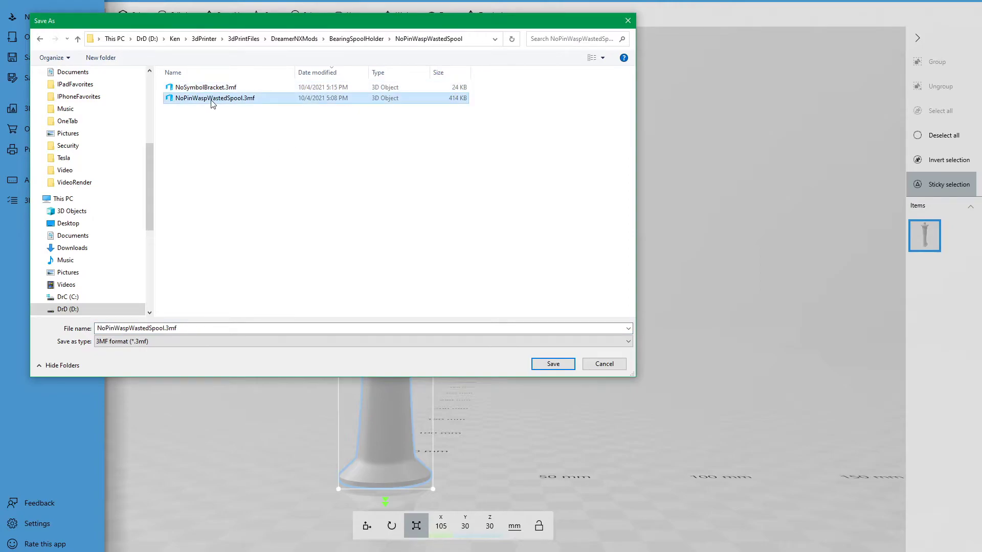
click(544, 364)
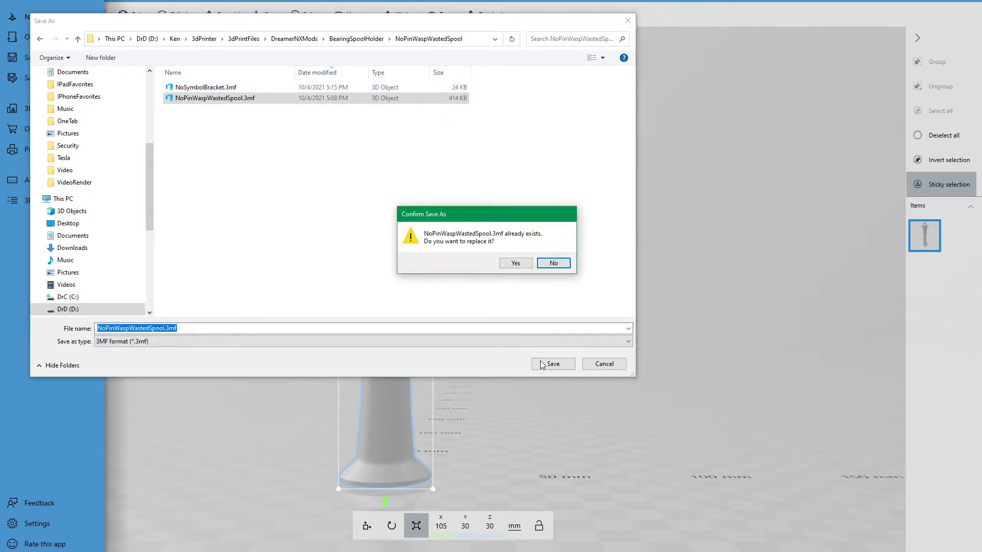
click(514, 264)
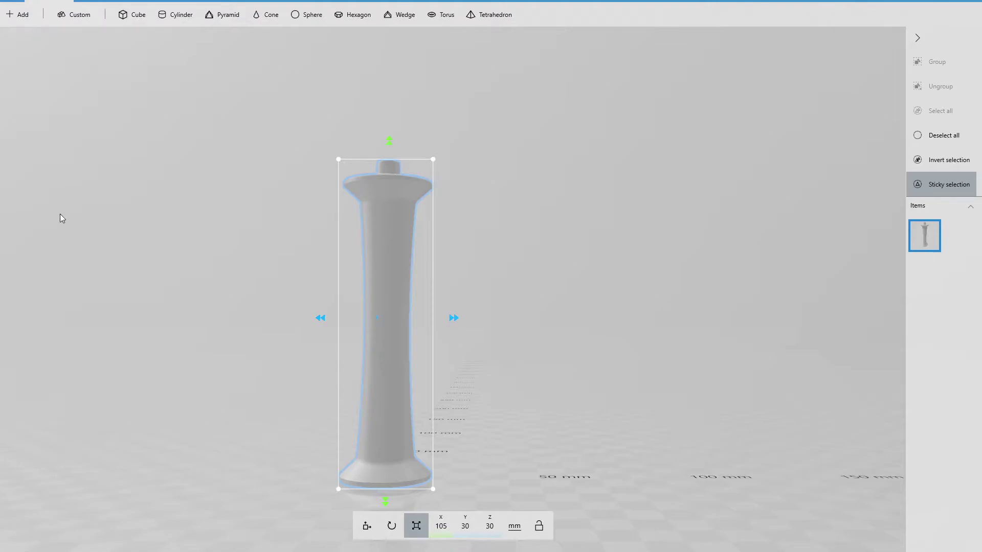
click(149, 1)
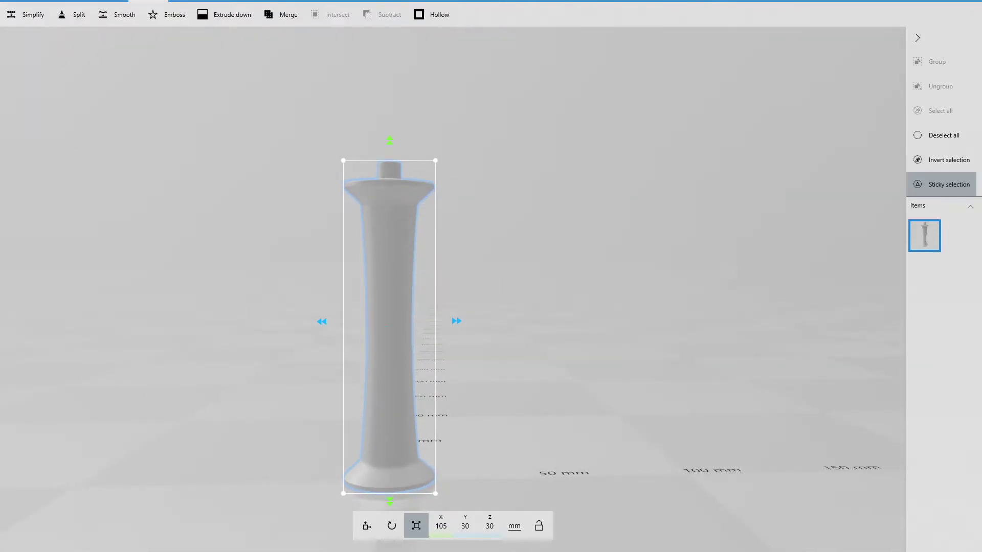
Try splitting the spool at the default plane, then undo the cut
click(78, 20)
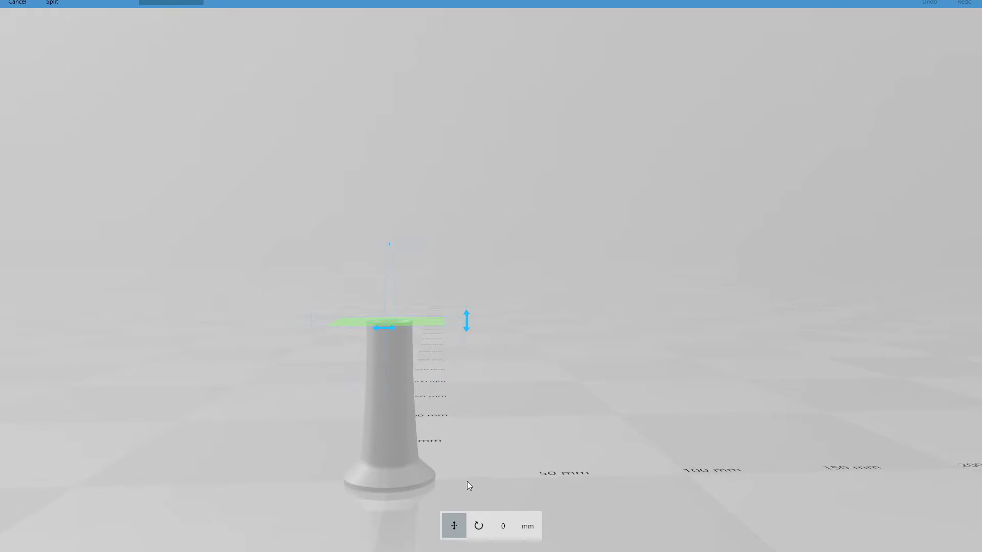
scroll(468, 441, up, 3)
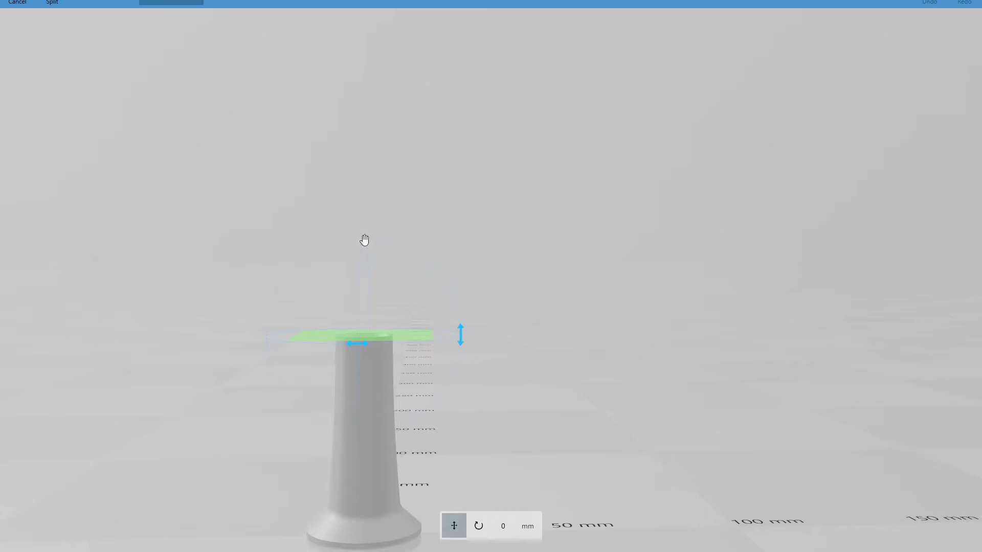
click(61, 4)
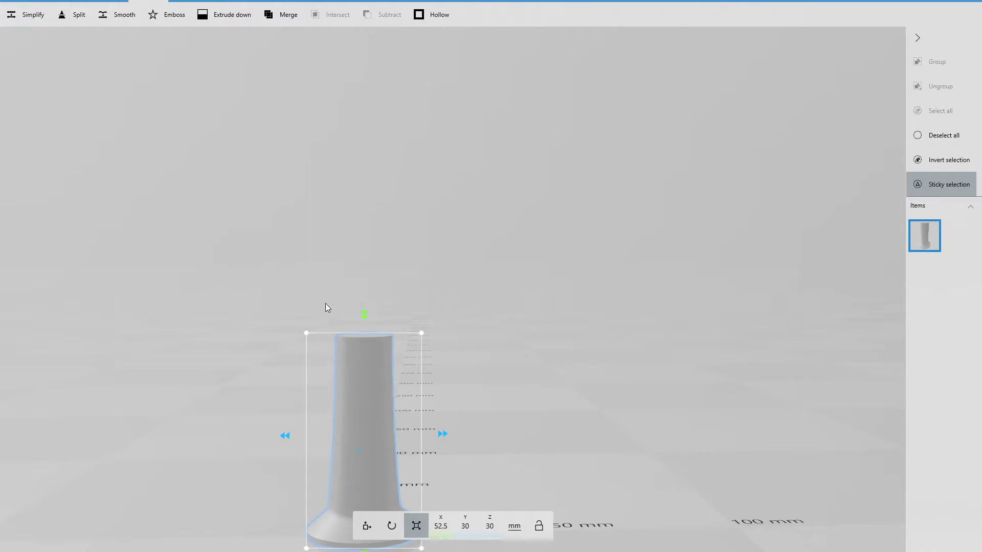
key(ctrl+z)
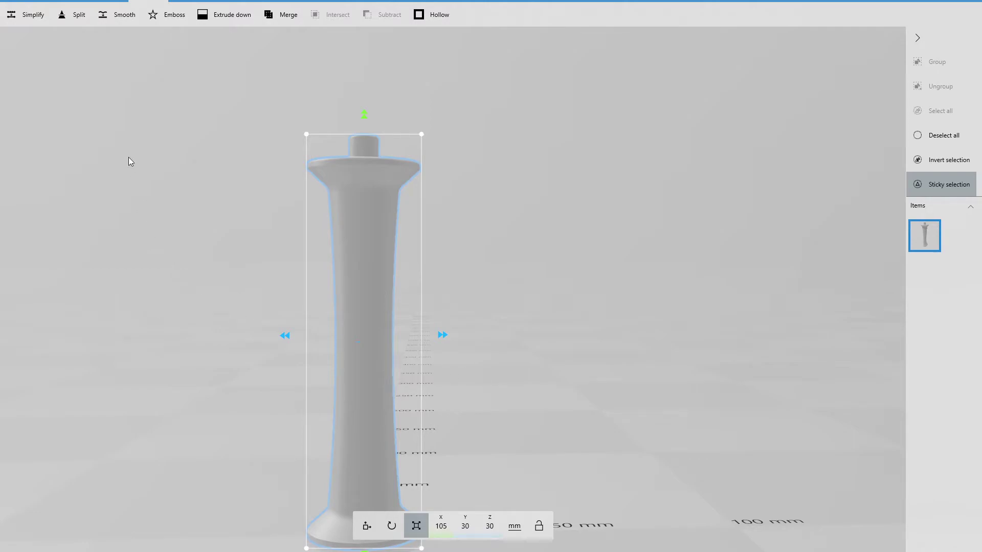
Split the spool with a 3.5 mm plane offset, leaving a 49 × 30 × 30 mm half
click(76, 15)
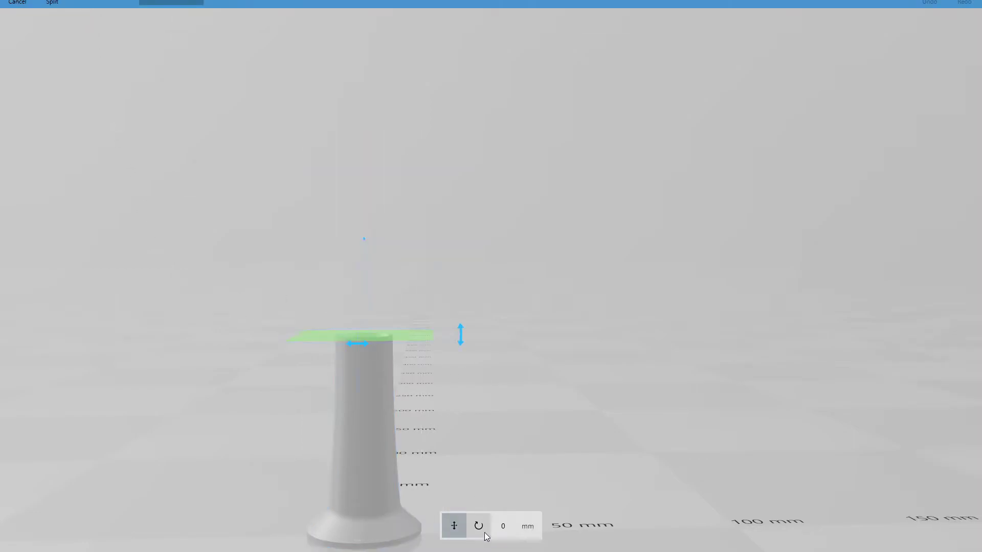
click(504, 528)
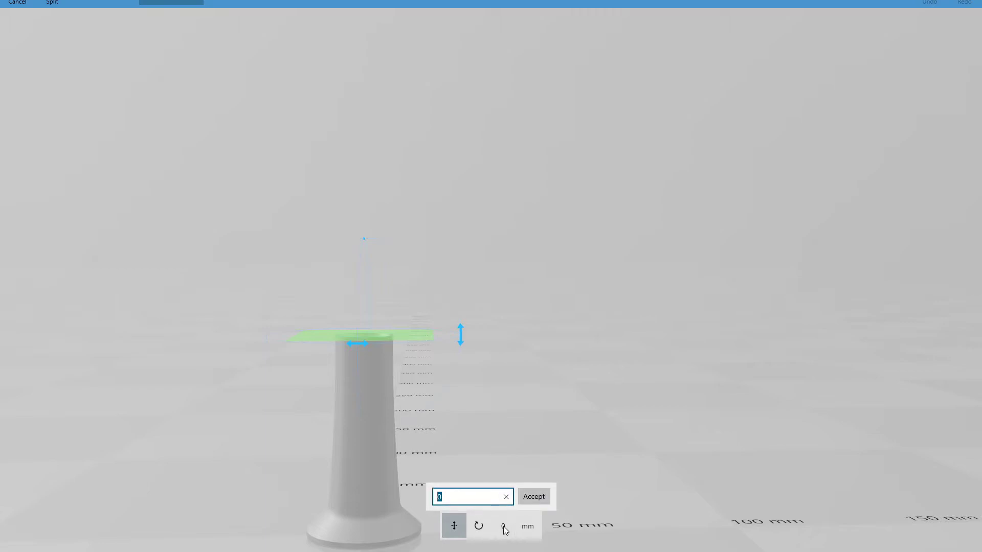
text(-3.5)
key(Return)
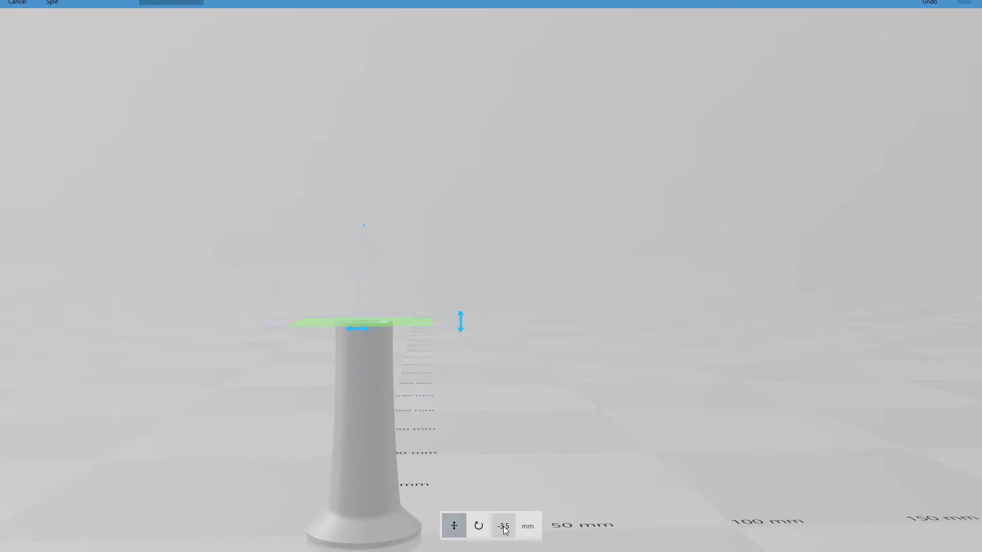
click(504, 528)
text(3.5)
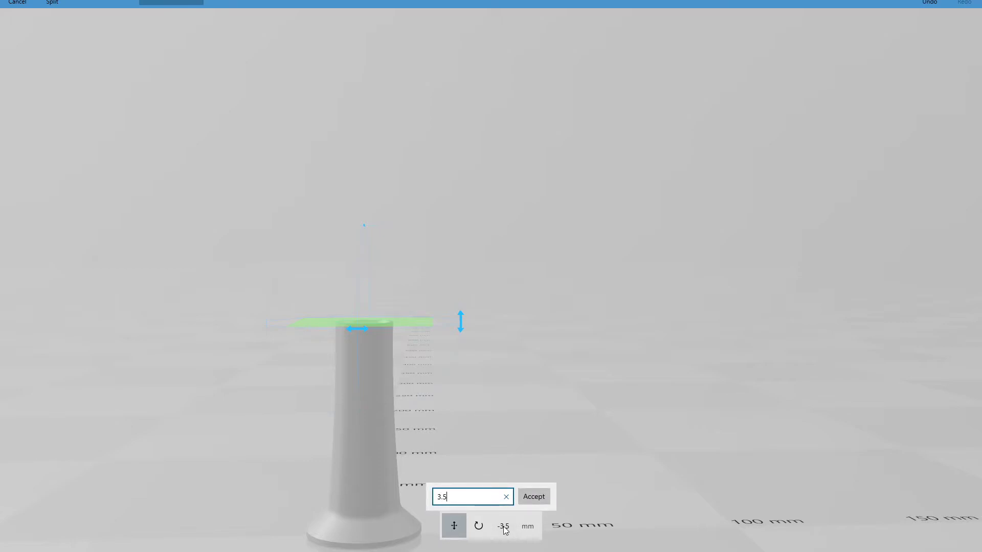
key(Return)
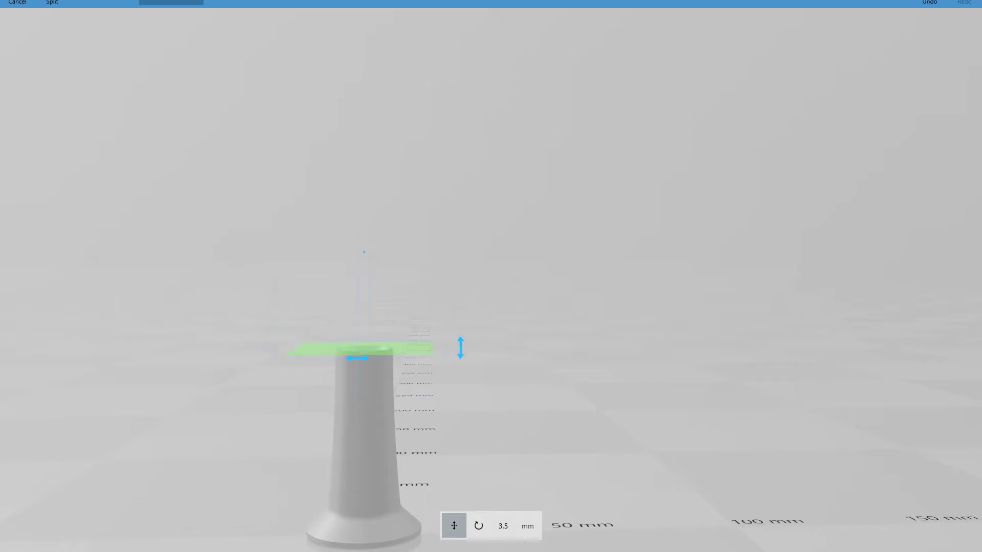
click(59, 2)
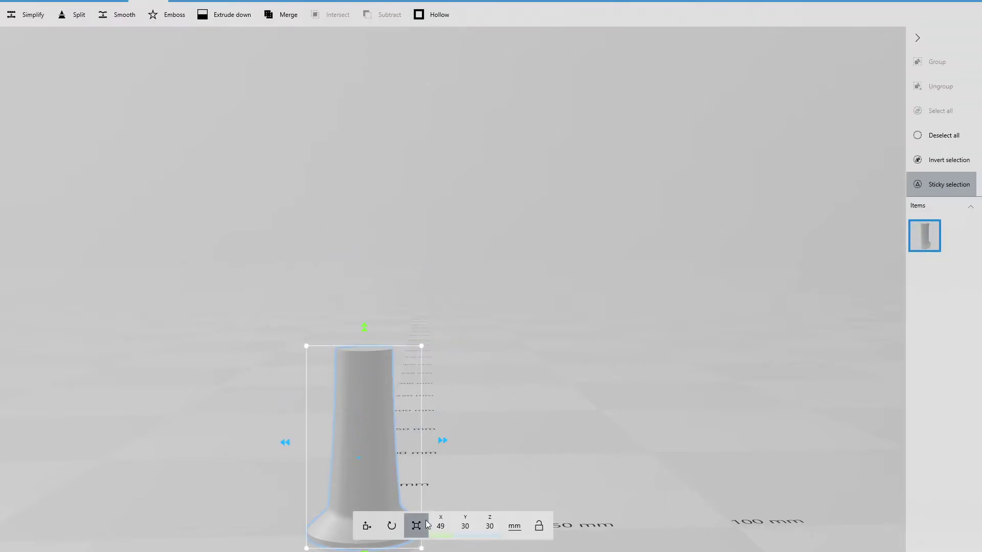
scroll(210, 374, down, 3)
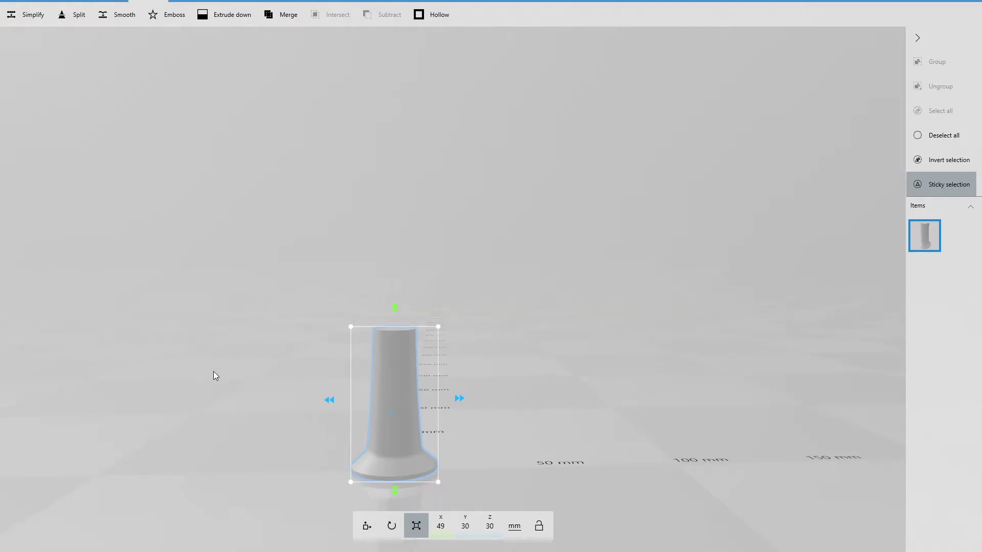
click(410, 355)
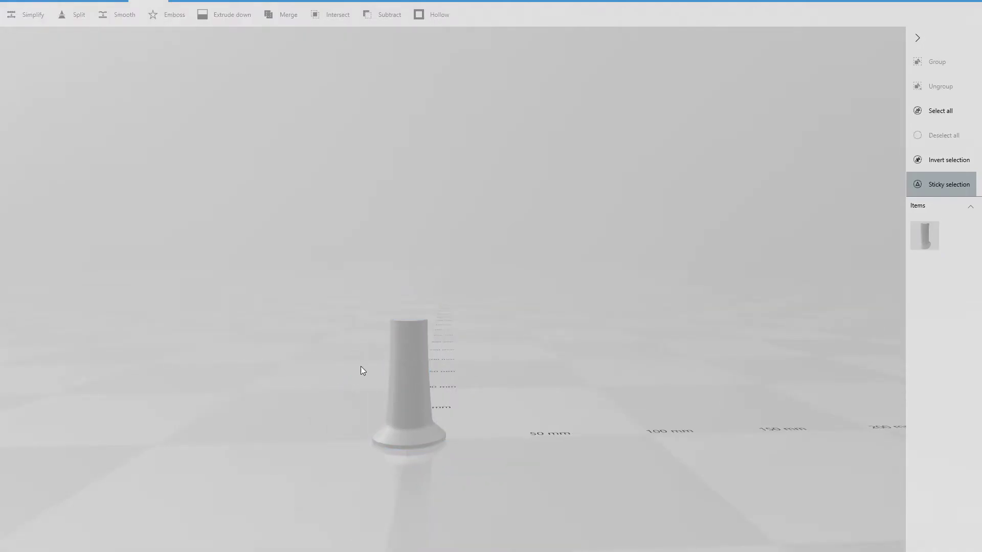
Duplicate the half spool and flip the copy to a pitch of -90°
click(416, 364)
key(ctrl+d)
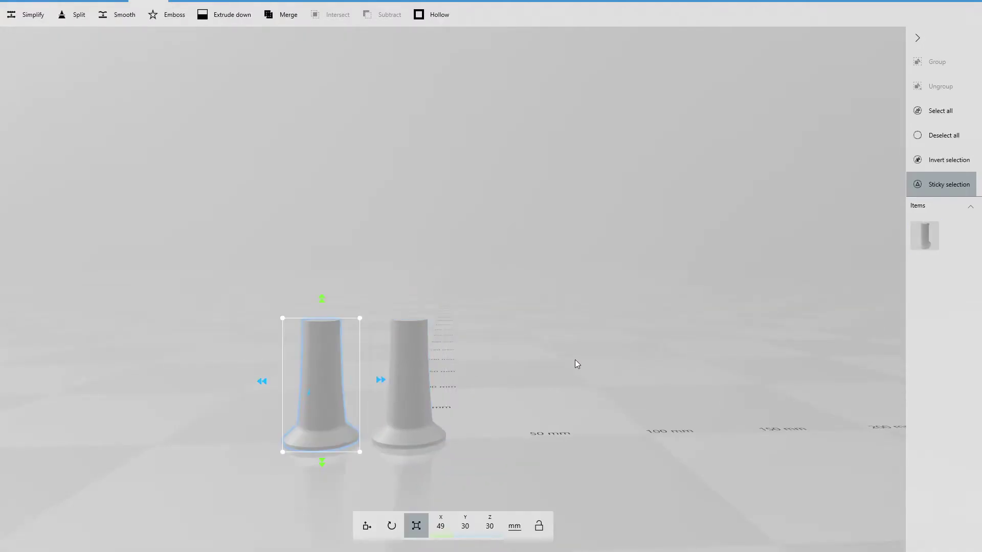
click(312, 372)
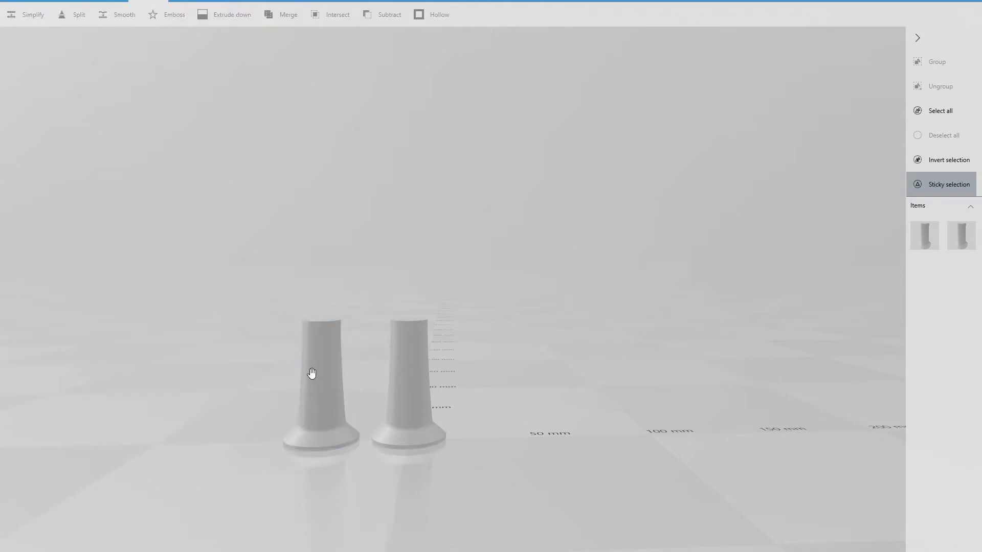
click(311, 374)
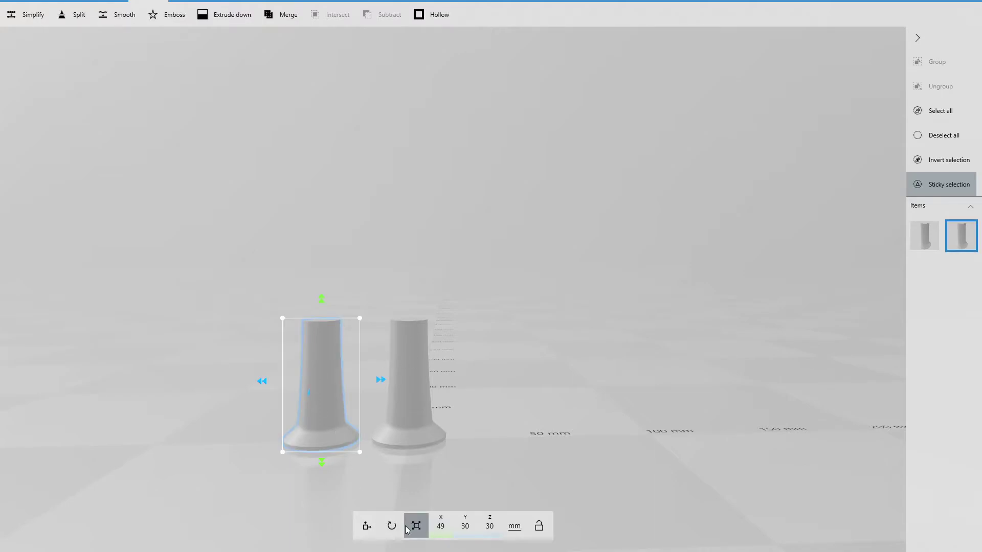
click(392, 527)
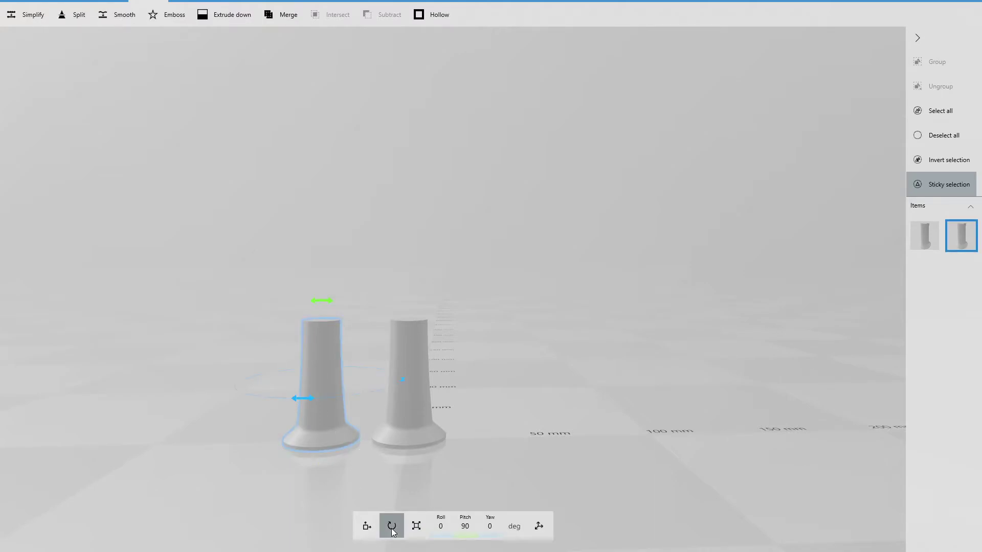
click(465, 527)
text(-90)
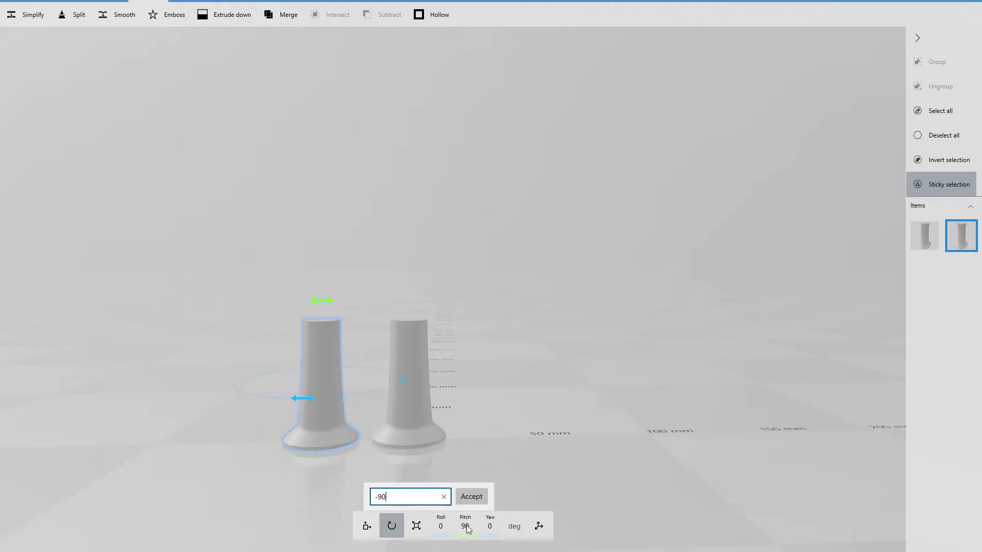
key(Return)
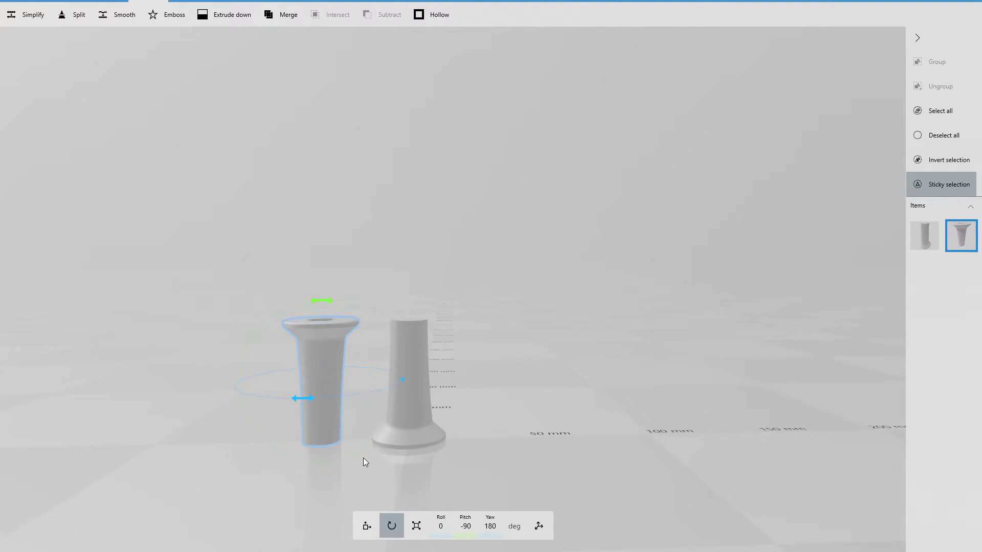
Set the flipped copy to X 0 and lift it to Z 73.5 atop the other half
click(367, 527)
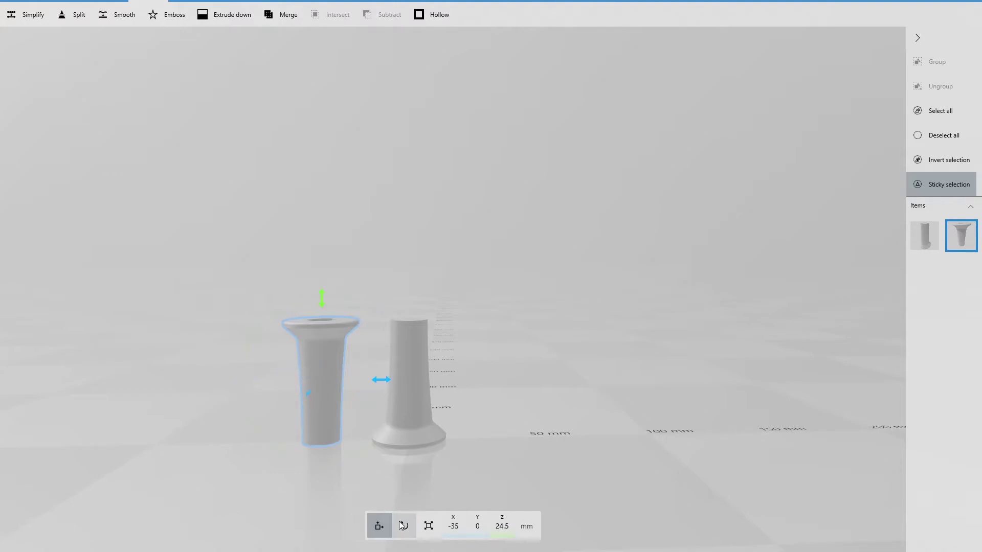
click(459, 532)
text(0)
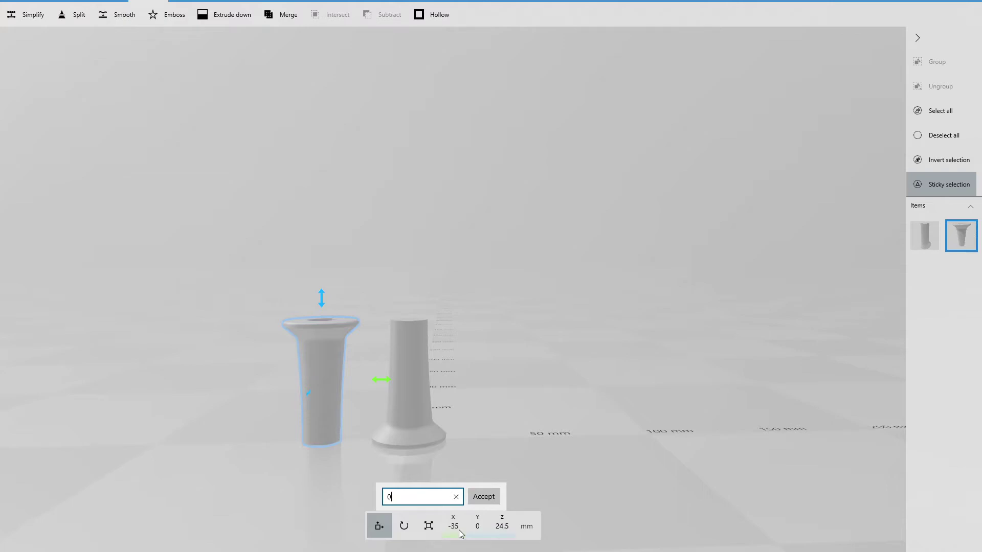
key(Return)
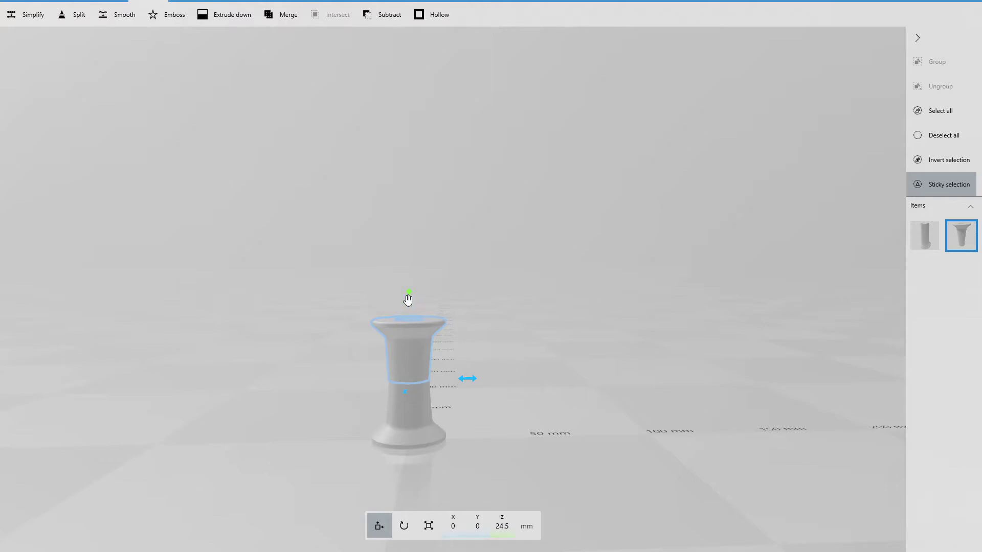
drag(407, 298, 390, 177)
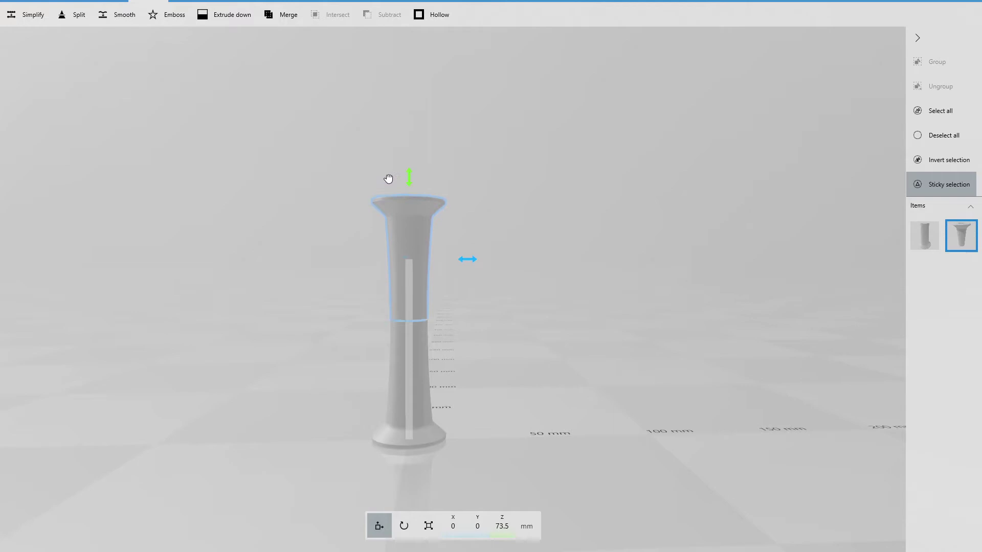
scroll(317, 347, up, 2)
scroll(317, 347, up, 2)
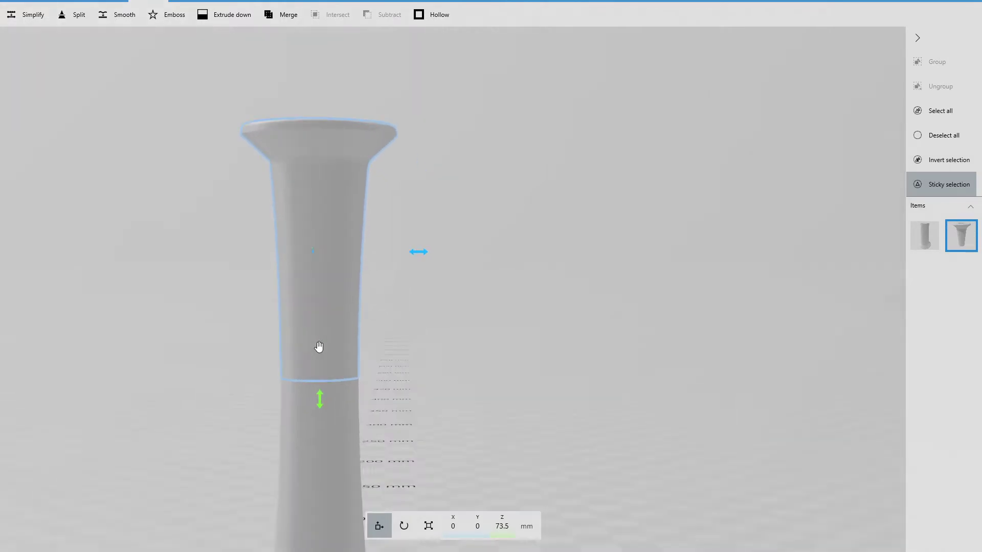
mouse_move(456, 387)
mouse_down()
mouse_move(449, 340)
mouse_move(466, 397)
mouse_up()
scroll(465, 393, down, 2)
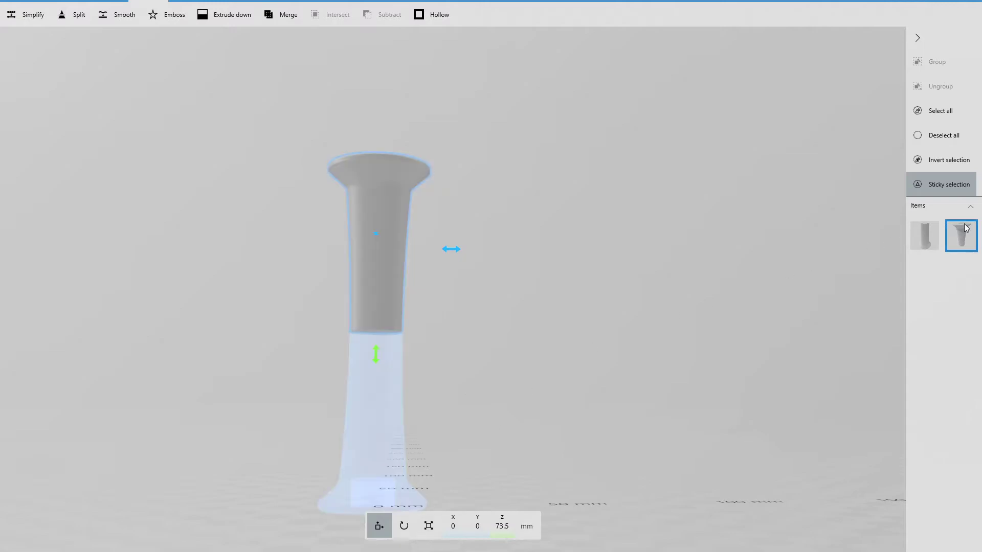
Select both spool halves and merge them into one object
click(923, 239)
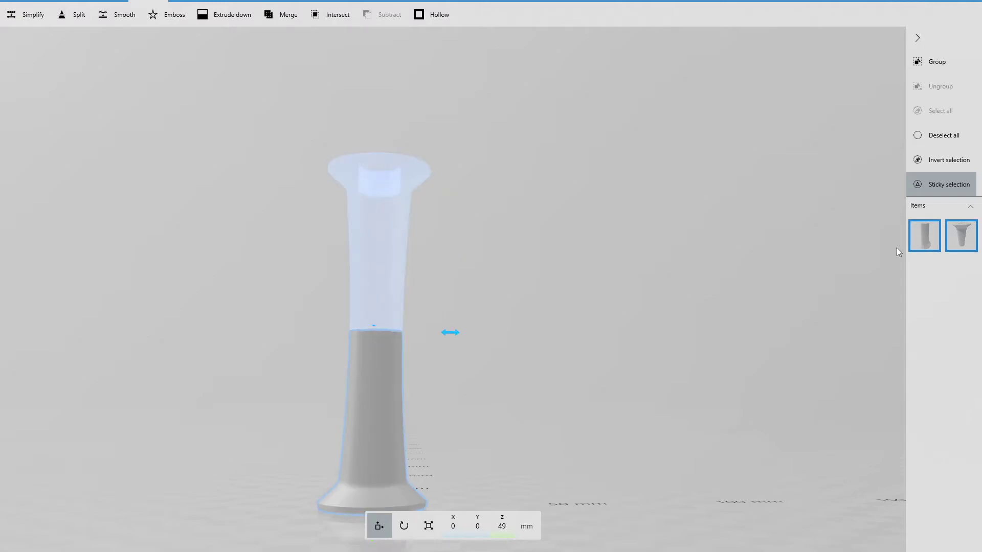
click(429, 526)
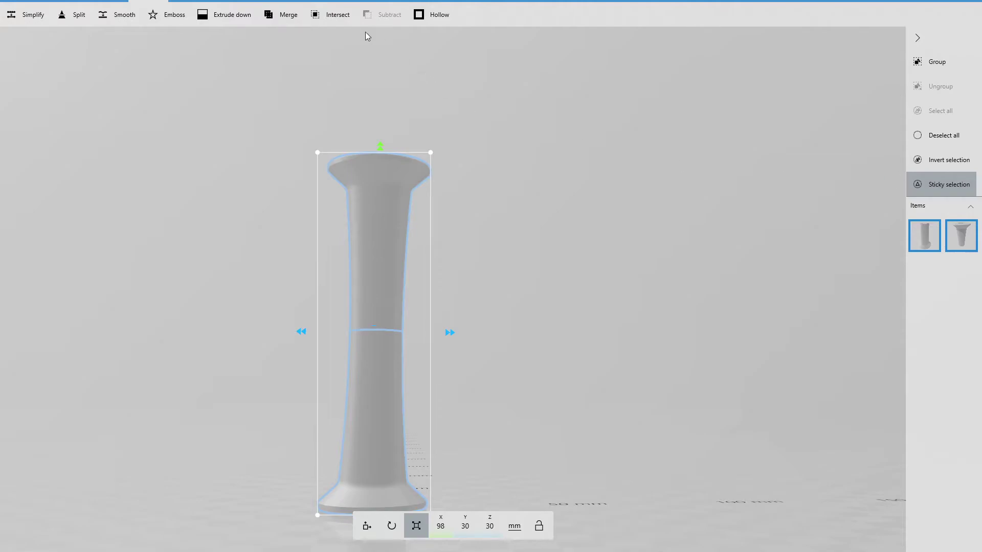
click(281, 14)
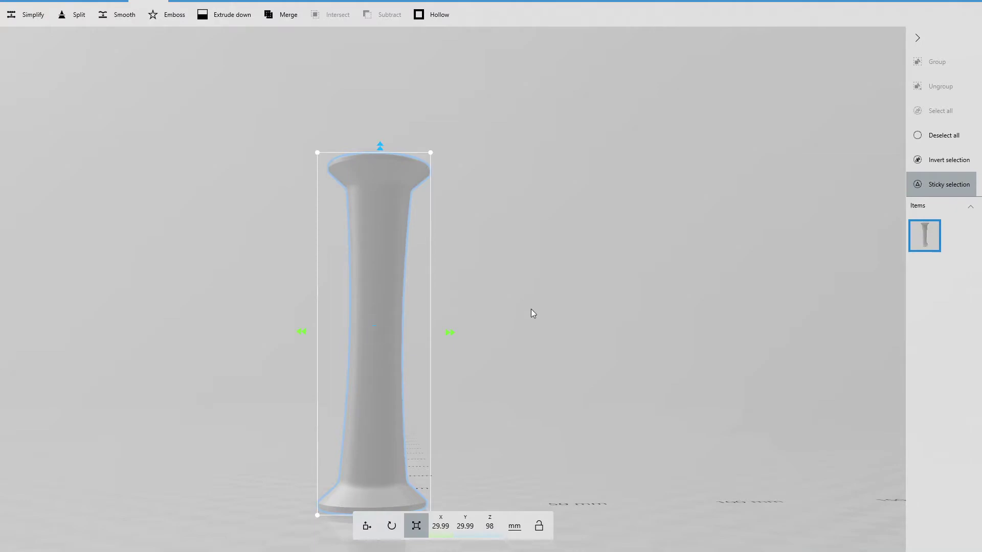
drag(552, 311, 559, 349)
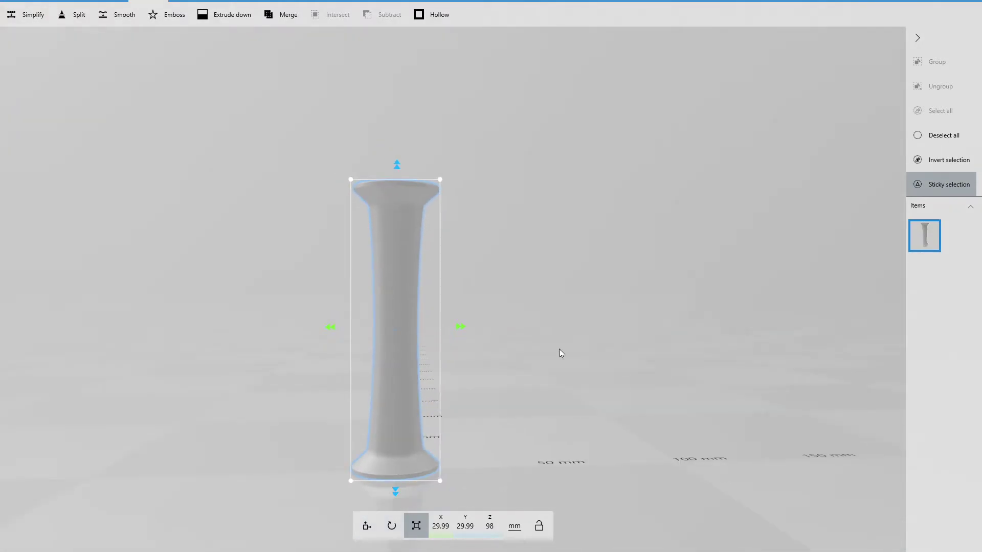
Scale the merged spool to 30 × 30 × 98 mm
click(435, 531)
text(30)
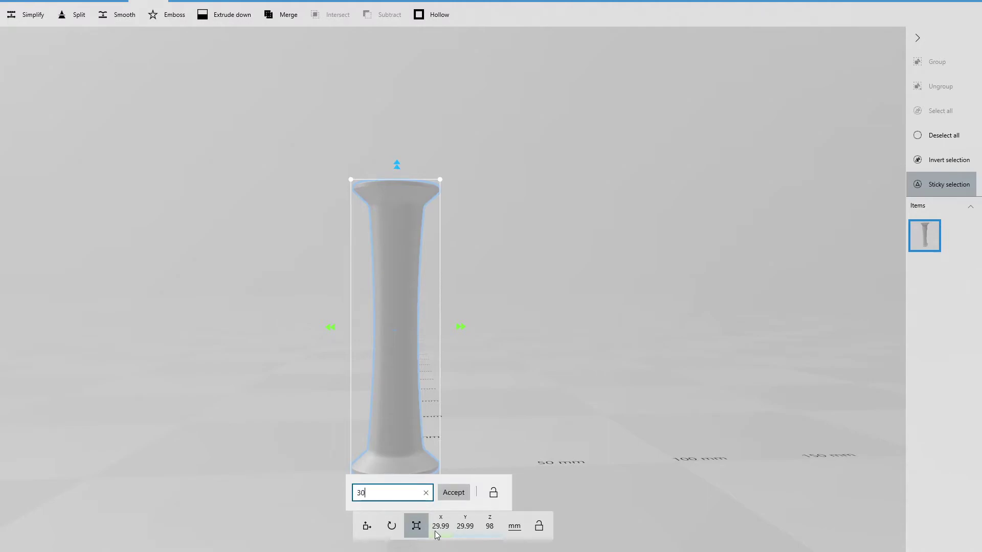
key(Return)
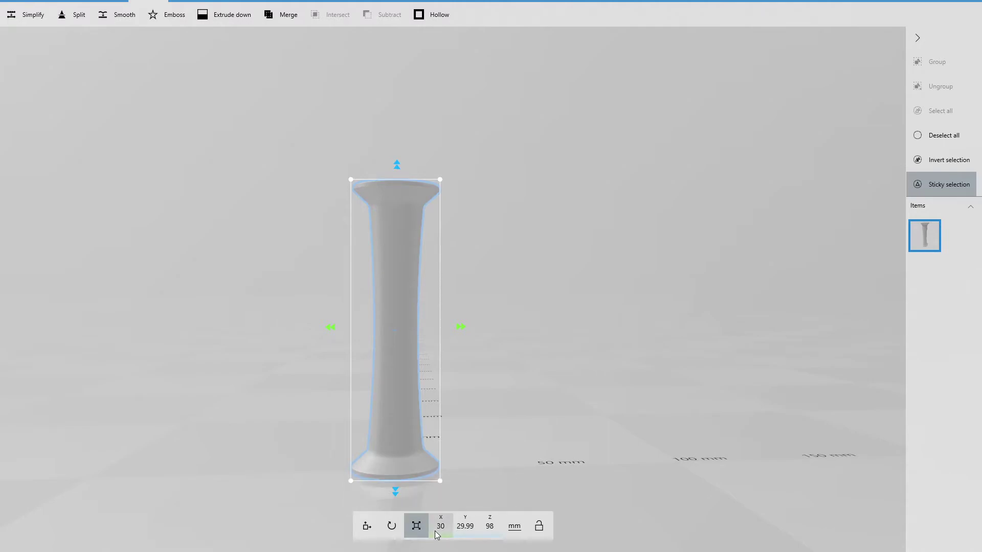
click(464, 530)
text(30)
key(Return)
click(481, 534)
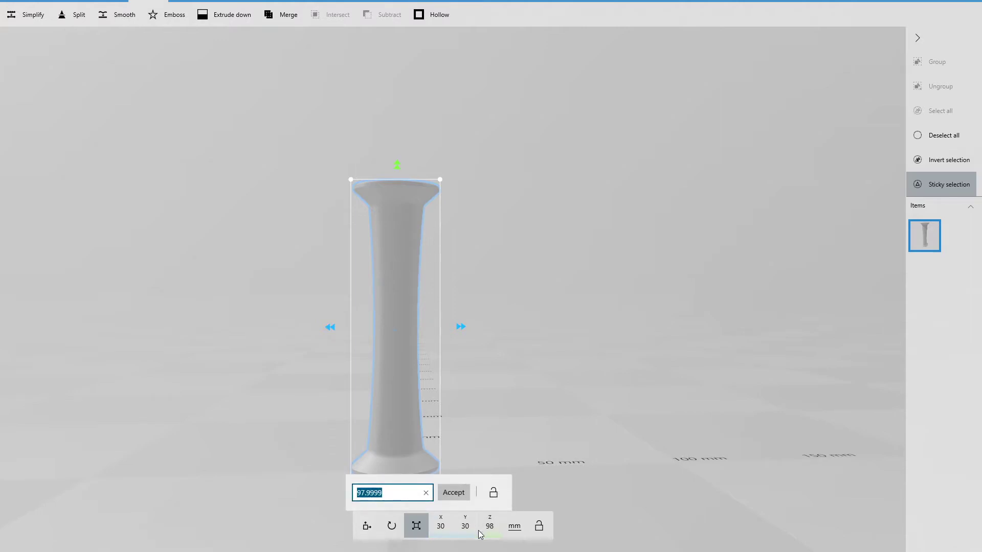
text(98)
key(Return)
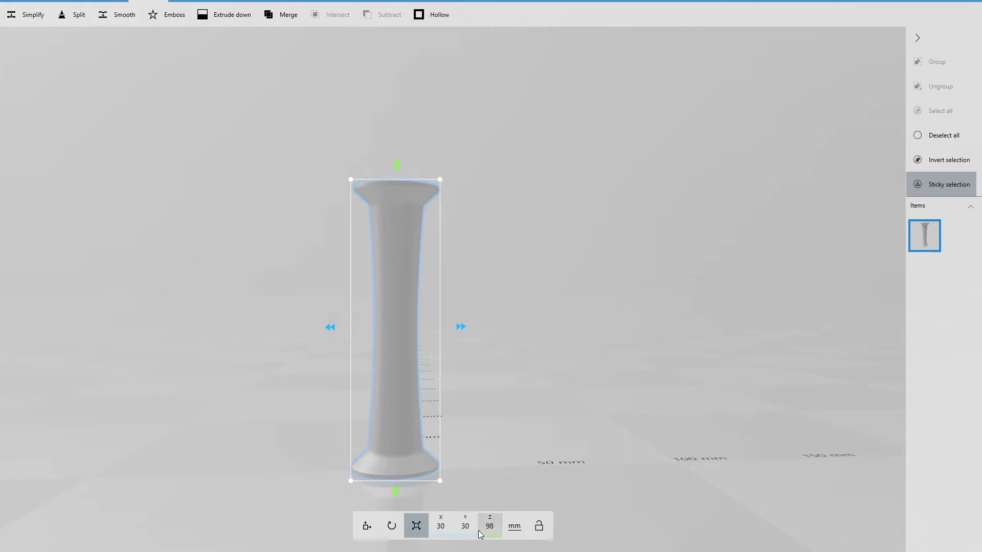
Position the spool at X 0, Y 0, Z 49
click(367, 526)
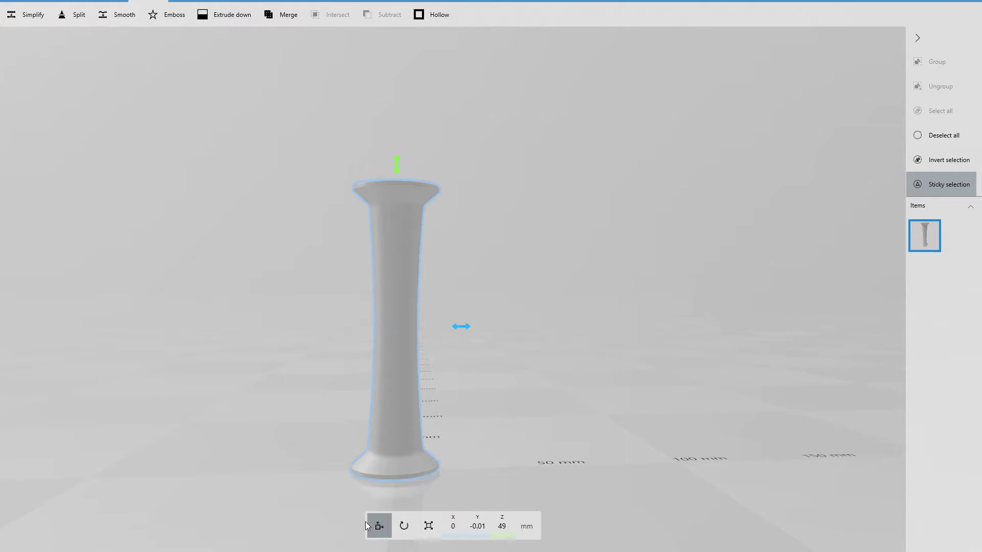
click(453, 525)
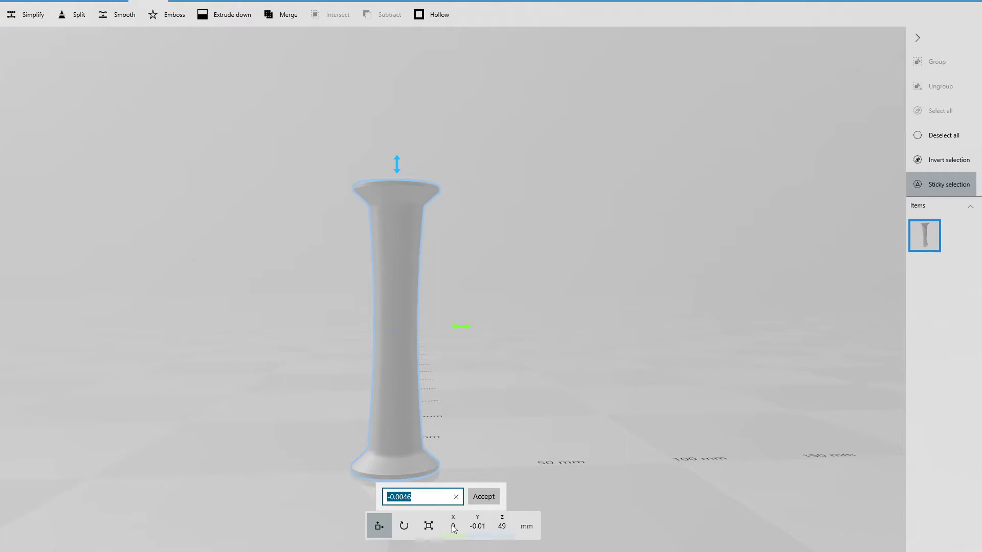
text(0)
key(Return)
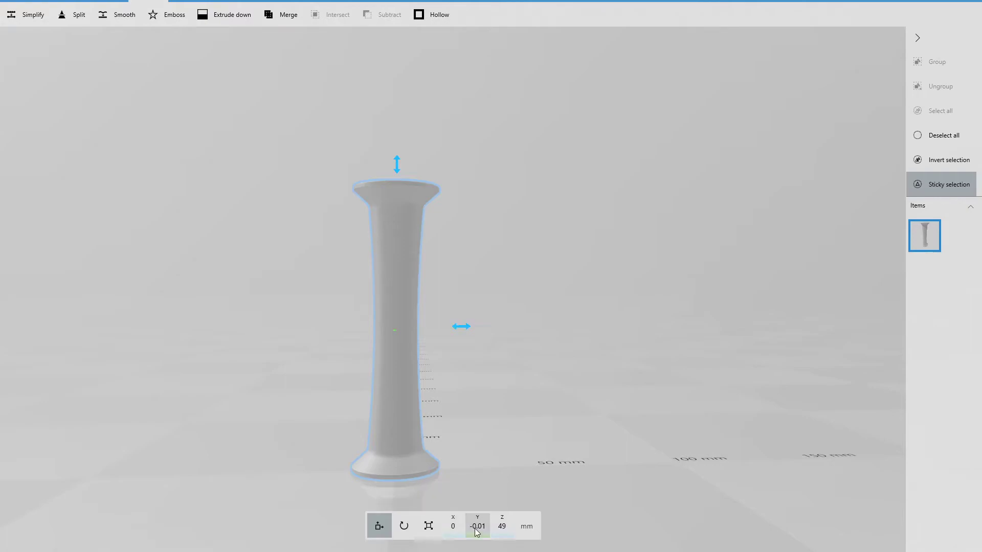
click(475, 526)
text(0)
key(Return)
click(502, 535)
text(49)
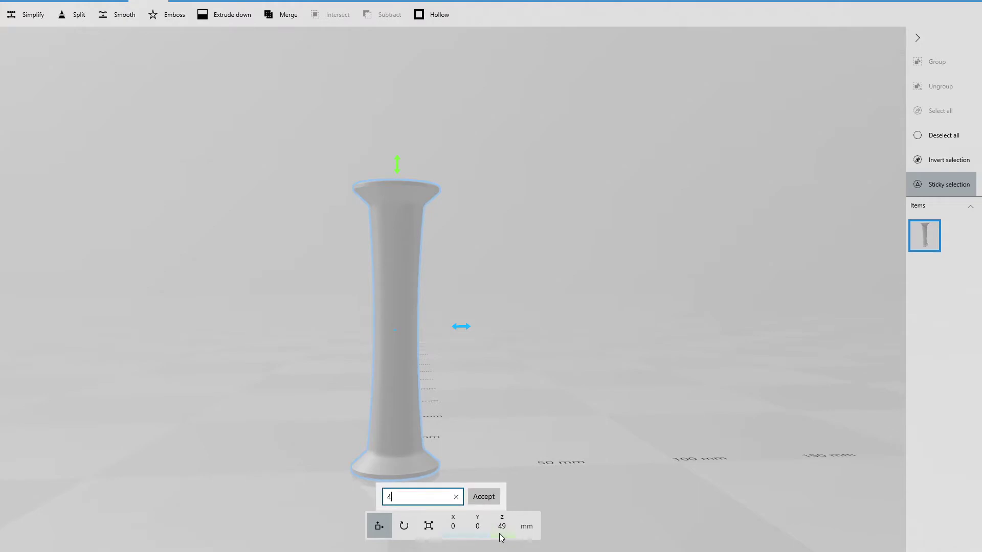
key(Return)
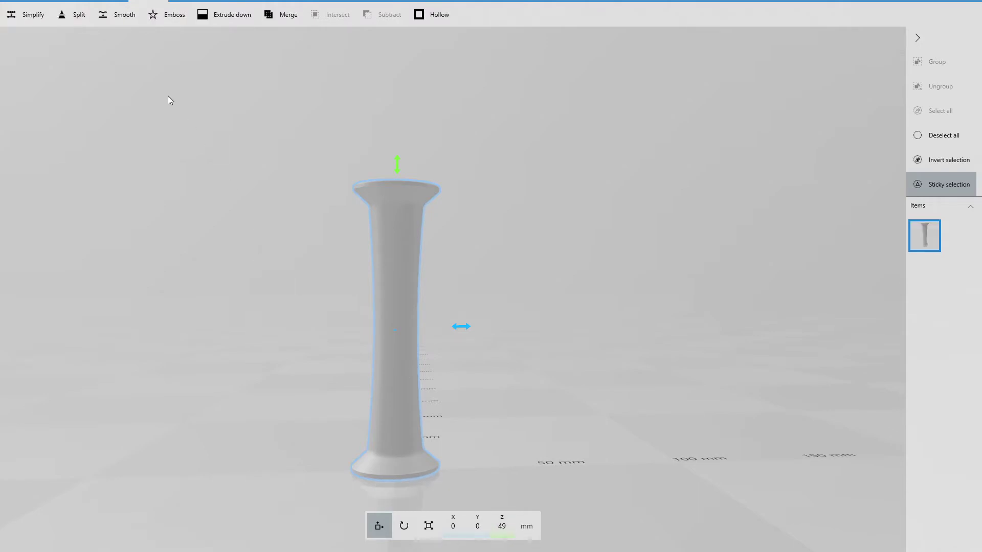
click(61, 4)
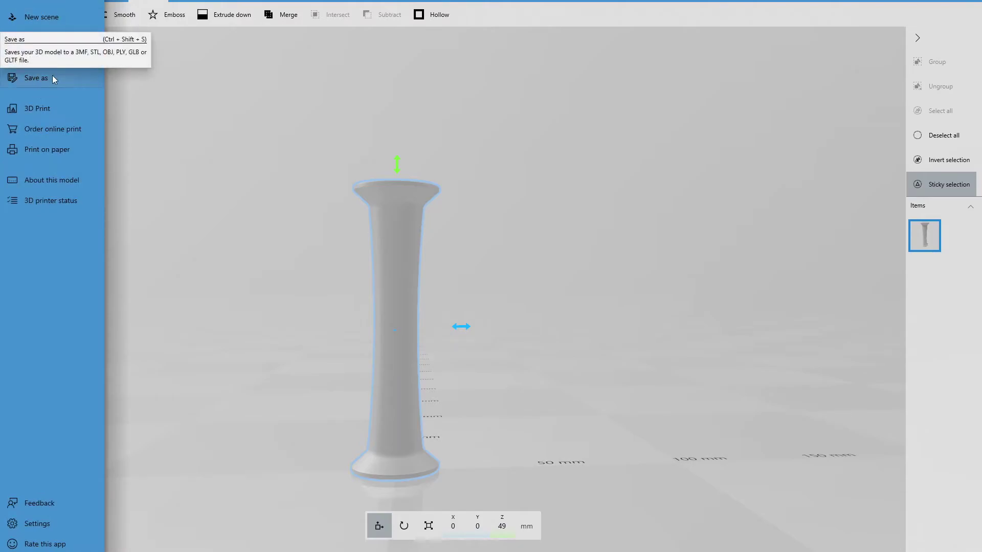
Export the merged spool in STL format over NoPinWaspWastedSpool.stl, accepting the replace prompt and warning
click(52, 79)
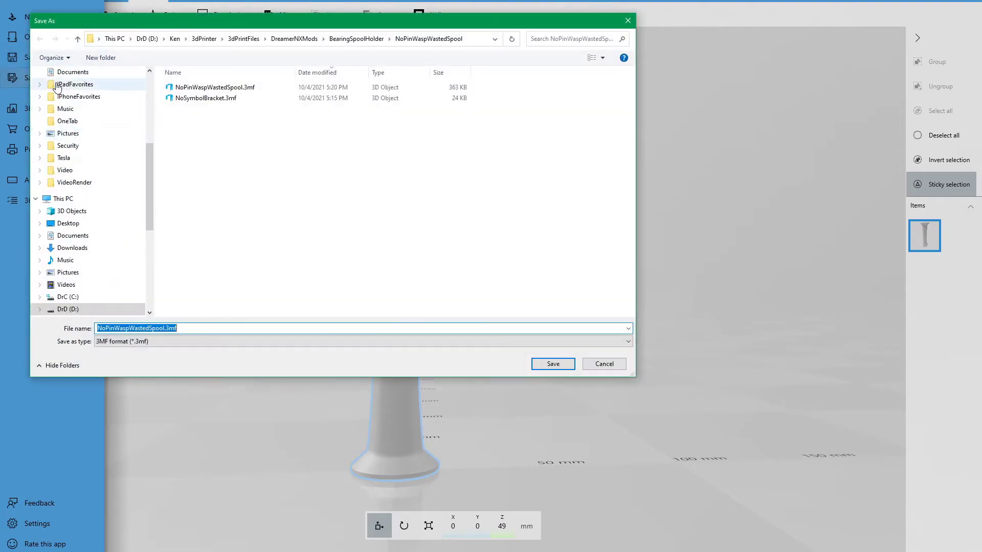
click(180, 342)
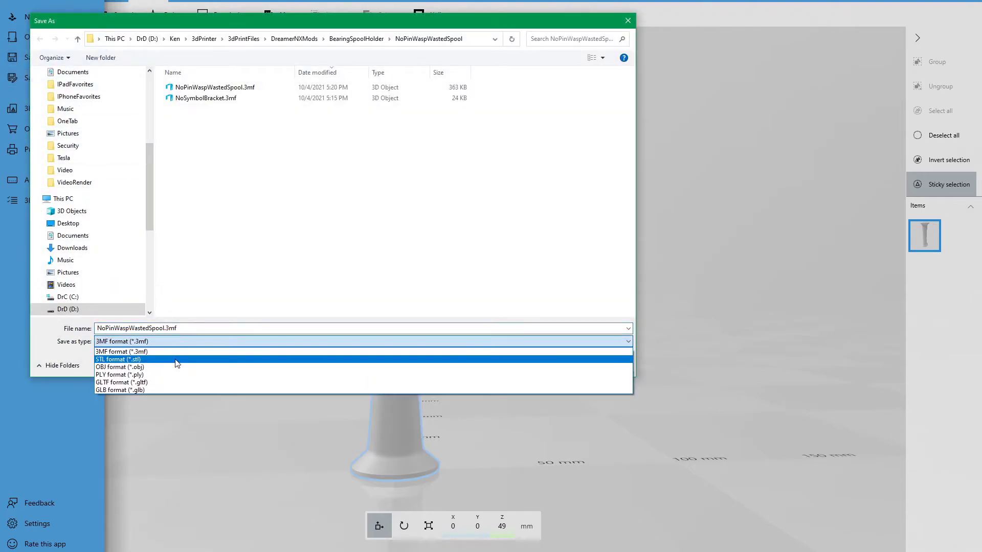
click(182, 353)
click(557, 368)
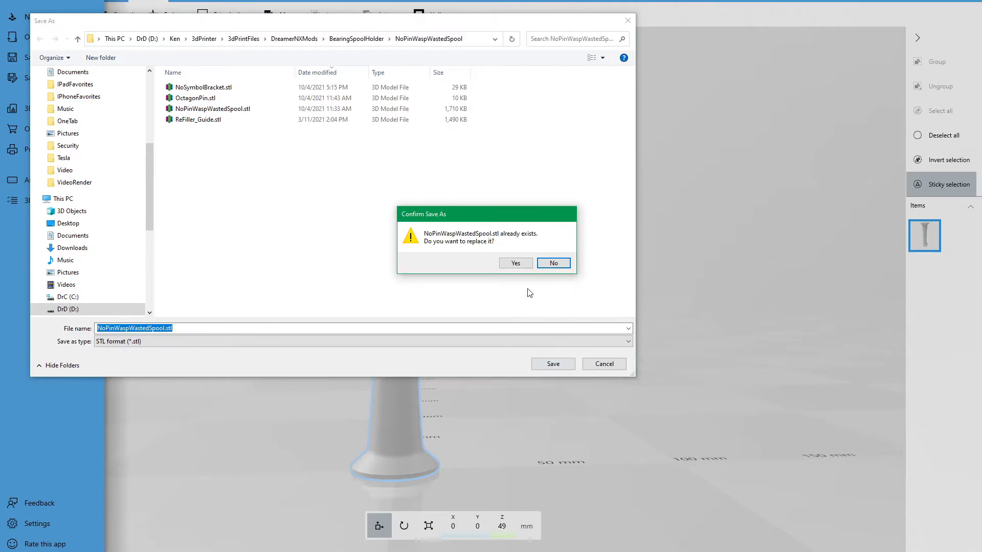
click(511, 263)
click(556, 297)
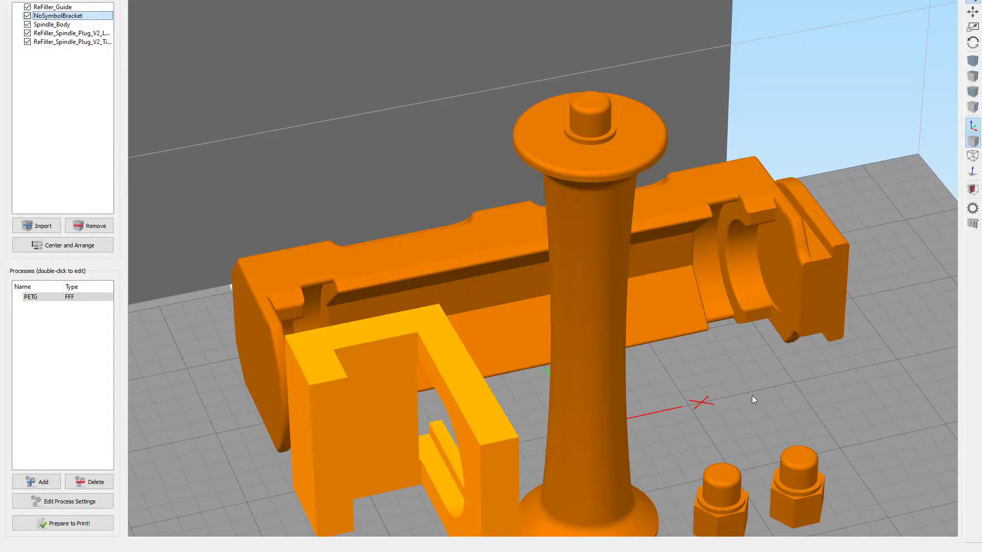
Select the Spindle_Body model and remove it from the build plate
drag(752, 394, 716, 339)
click(580, 327)
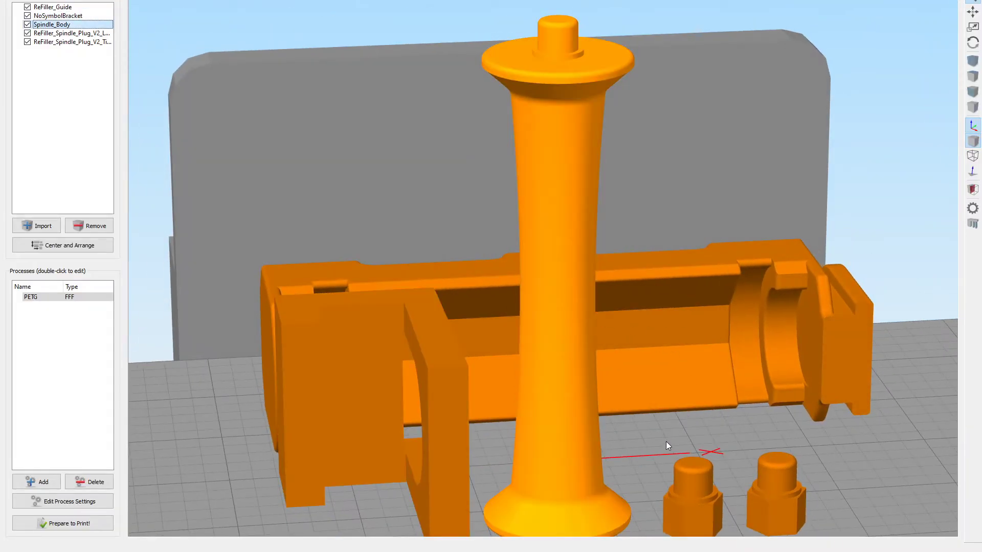
drag(666, 441, 981, 419)
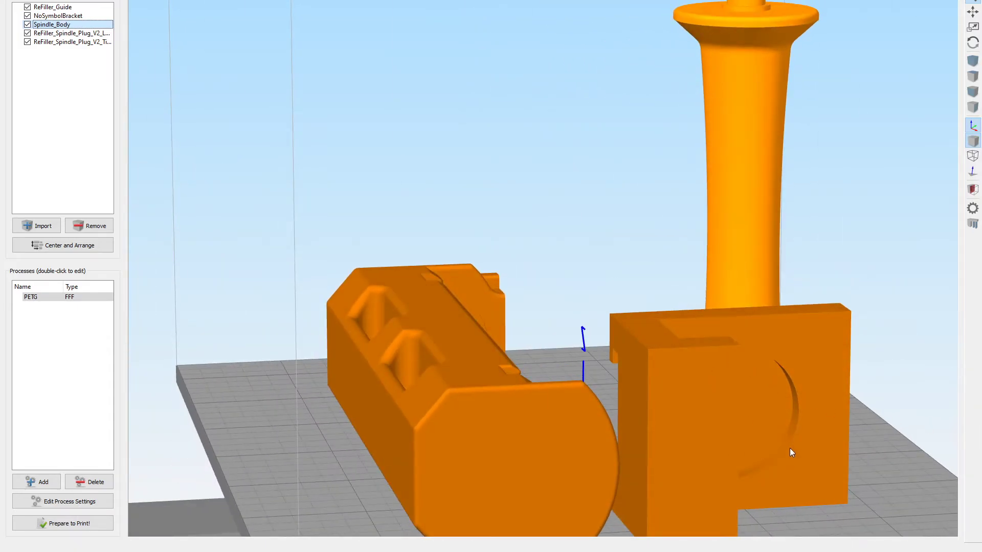
click(789, 448)
drag(789, 448, 849, 469)
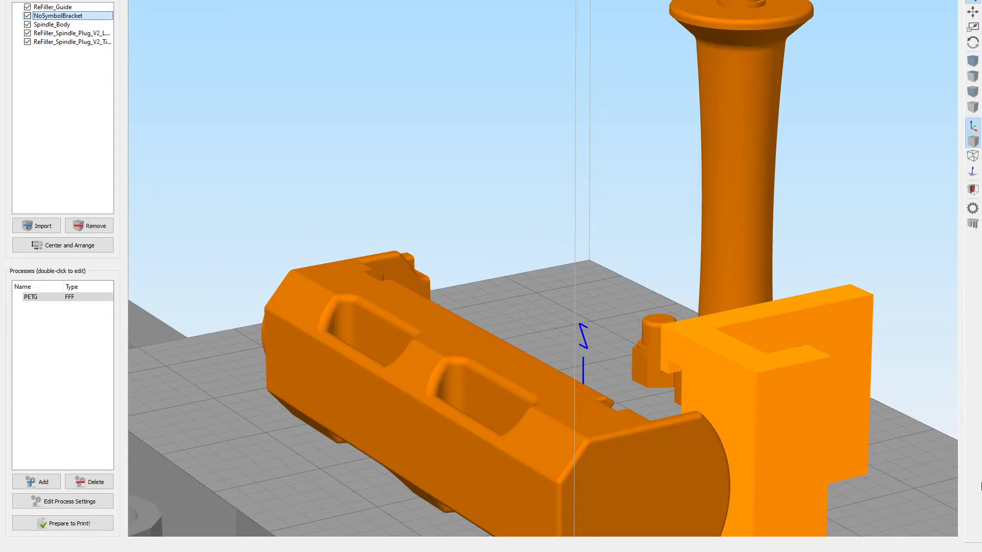
drag(849, 247, 510, 244)
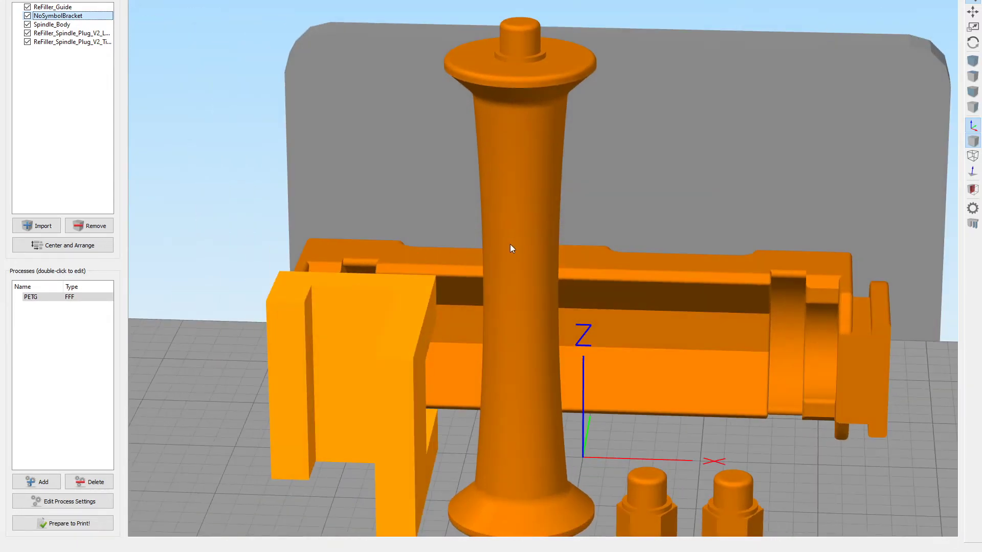
click(511, 241)
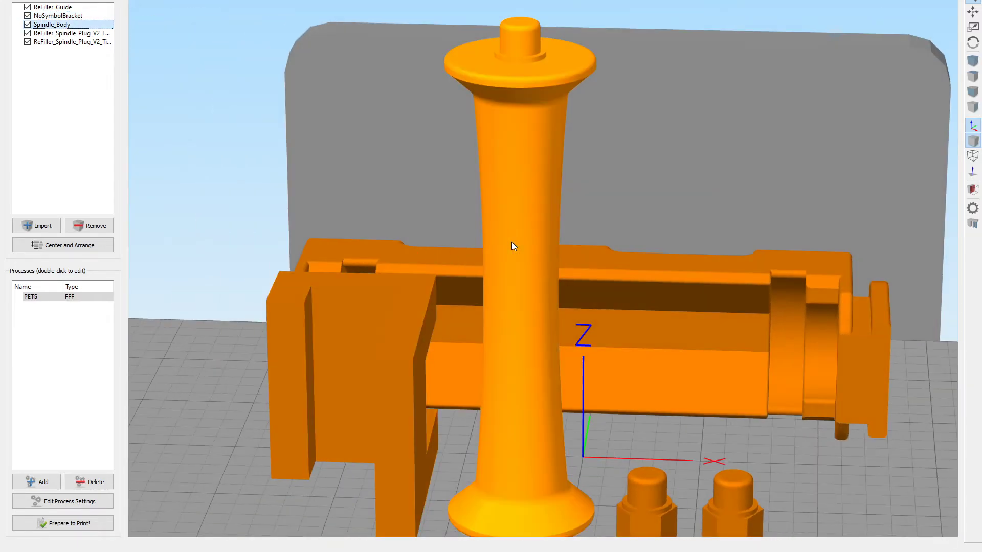
click(88, 225)
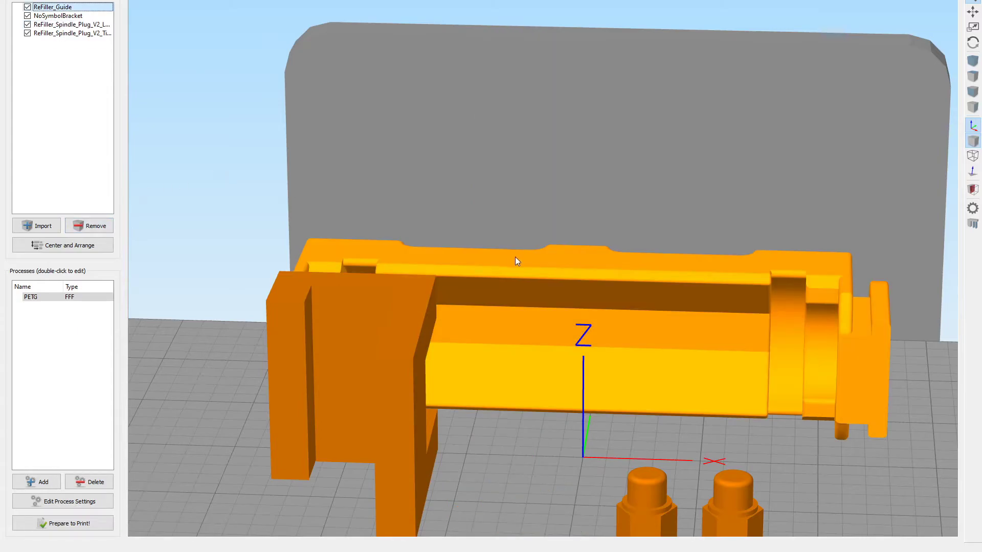
Zoom and orbit to inspect the remaining guide, bracket and two plugs
scroll(212, 238, down, 5)
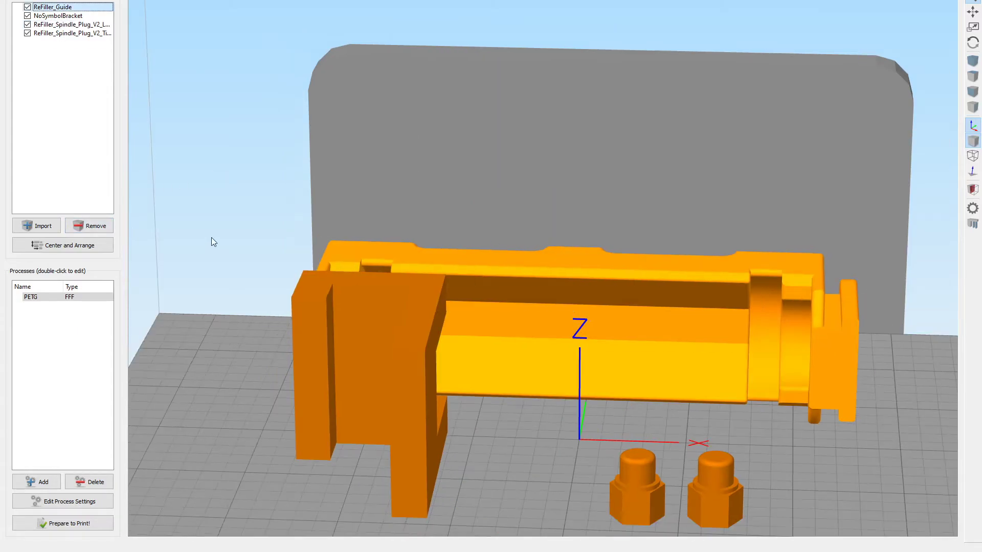
scroll(211, 238, up, 6)
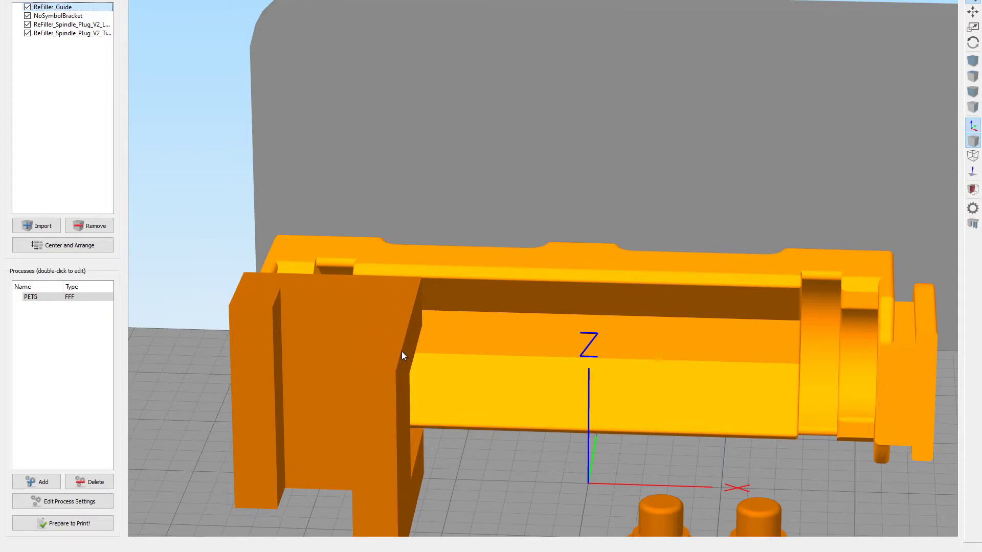
scroll(465, 419, down, 1)
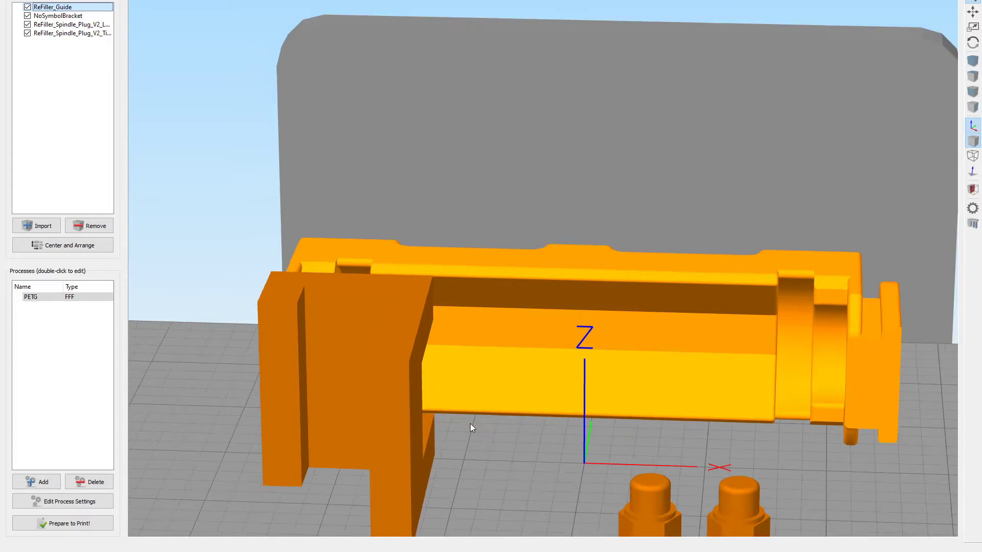
scroll(468, 413, up, 2)
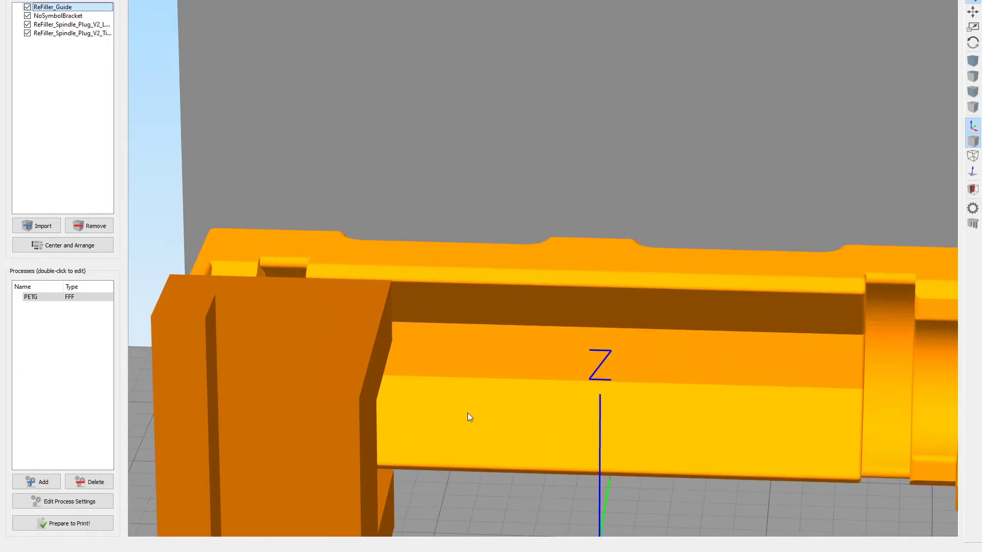
scroll(468, 413, down, 1)
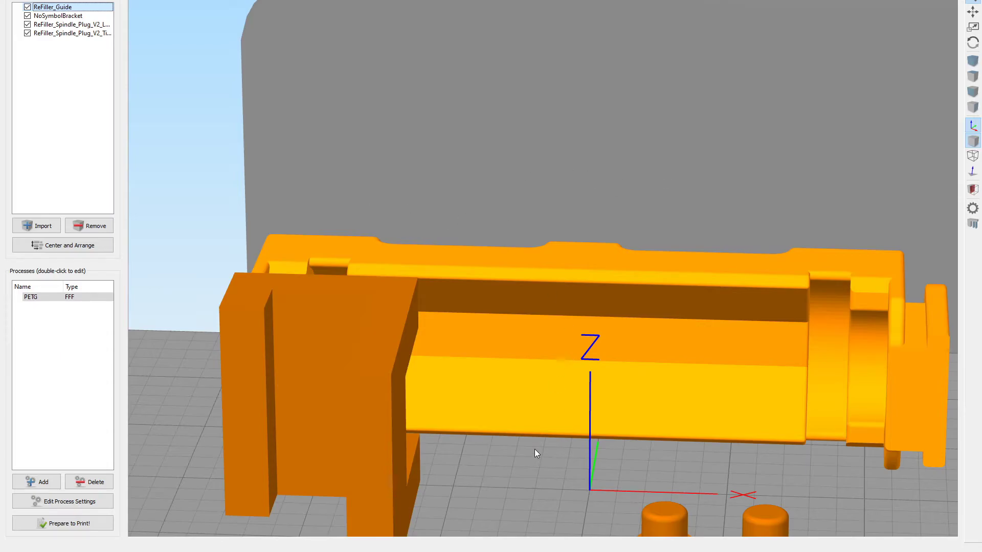
scroll(535, 450, down, 3)
drag(532, 431, 503, 409)
scroll(450, 419, up, 3)
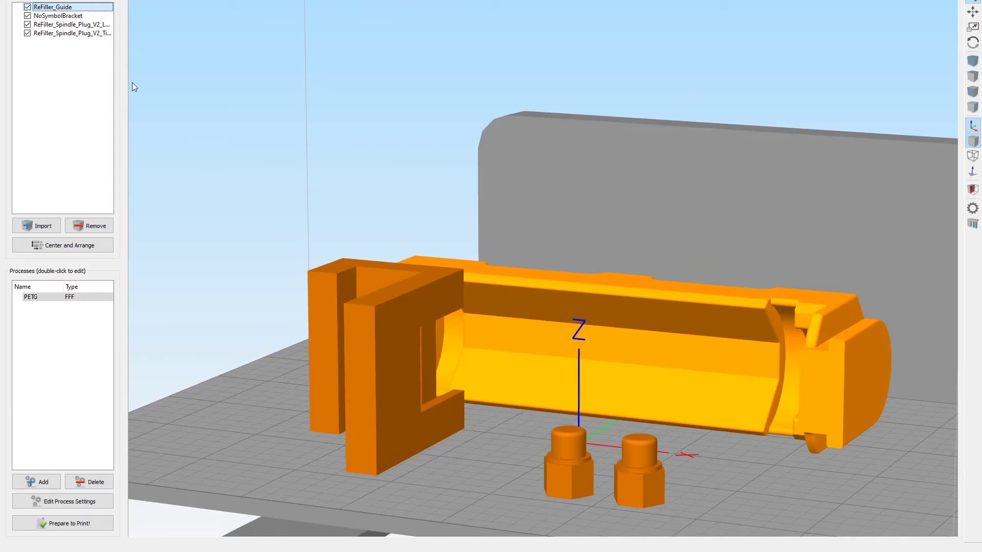
scroll(450, 412, up, 2)
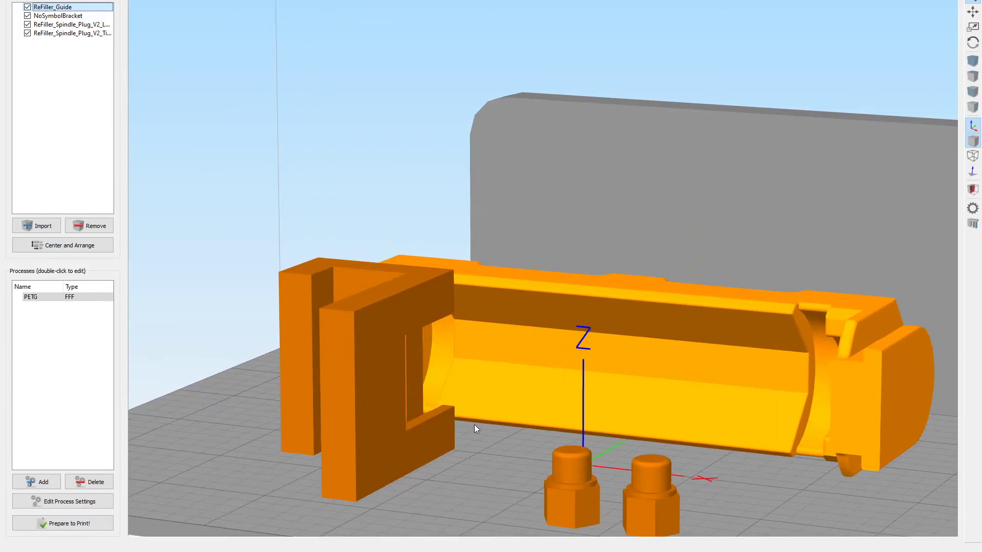
click(43, 223)
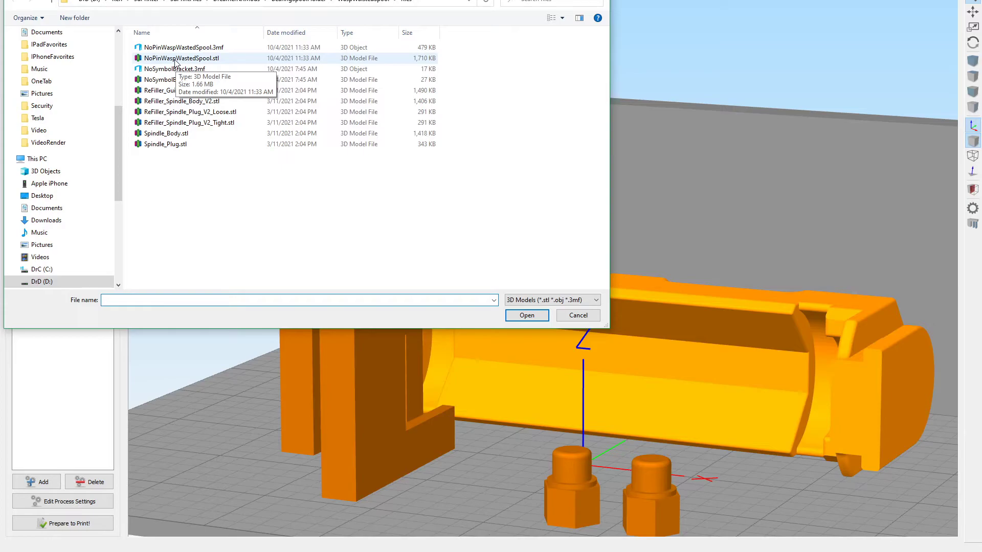
Import NoPinWaspWastedSpool.stl and remove ReFiller_Guide from the build plate
double_click(175, 59)
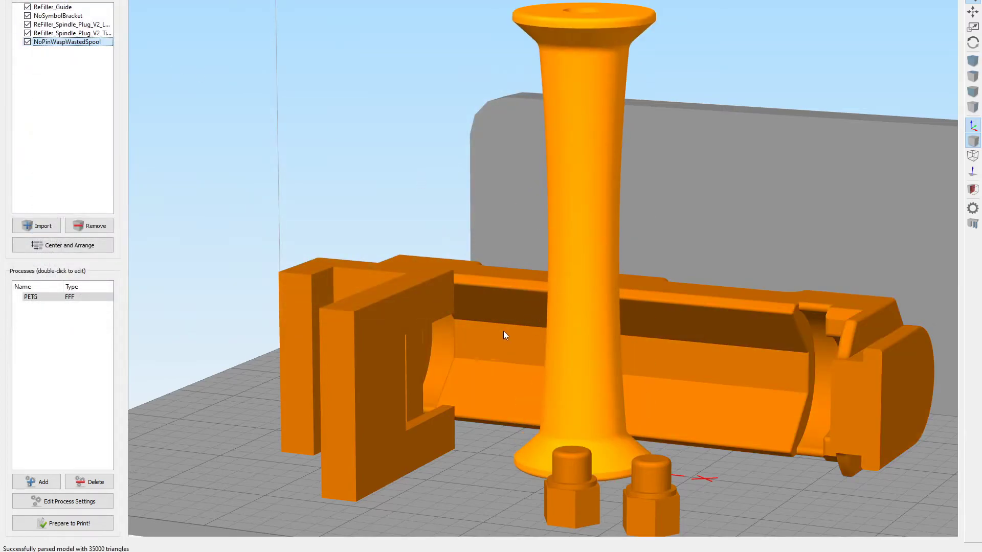
click(486, 374)
drag(487, 373, 349, 379)
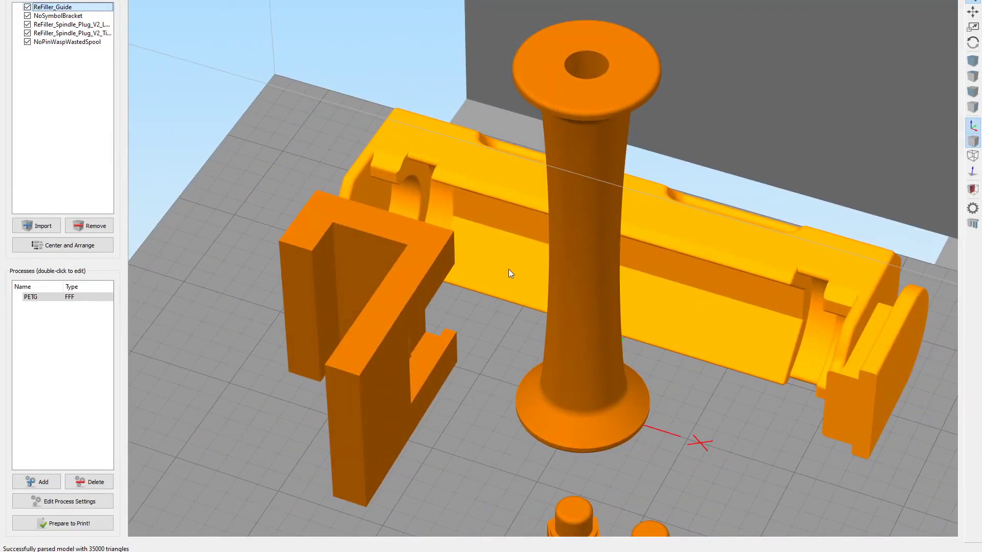
drag(509, 271, 489, 260)
click(90, 226)
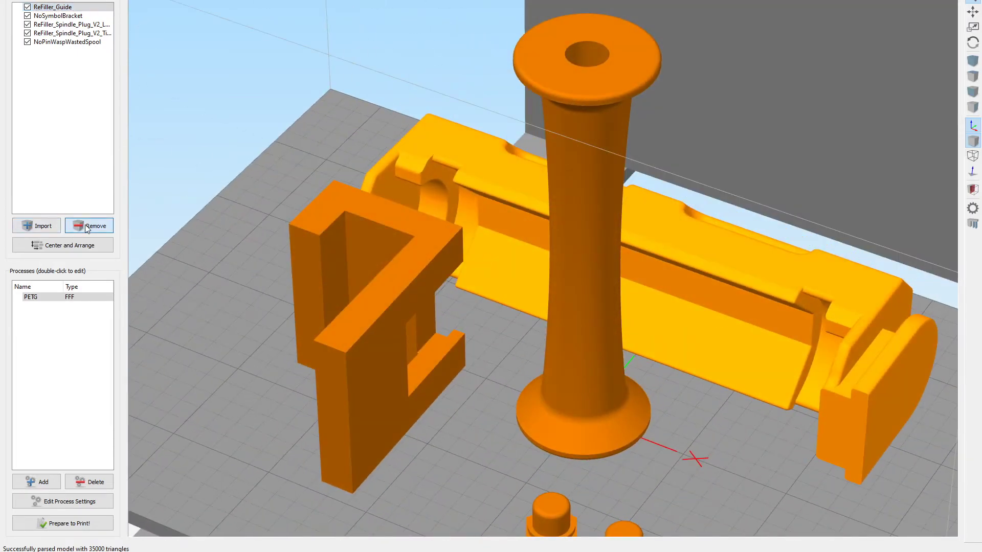
Import the new NoPinWaspWastedSpool.stl from its folder, remove the older spool copy, and reopen the import window
click(44, 224)
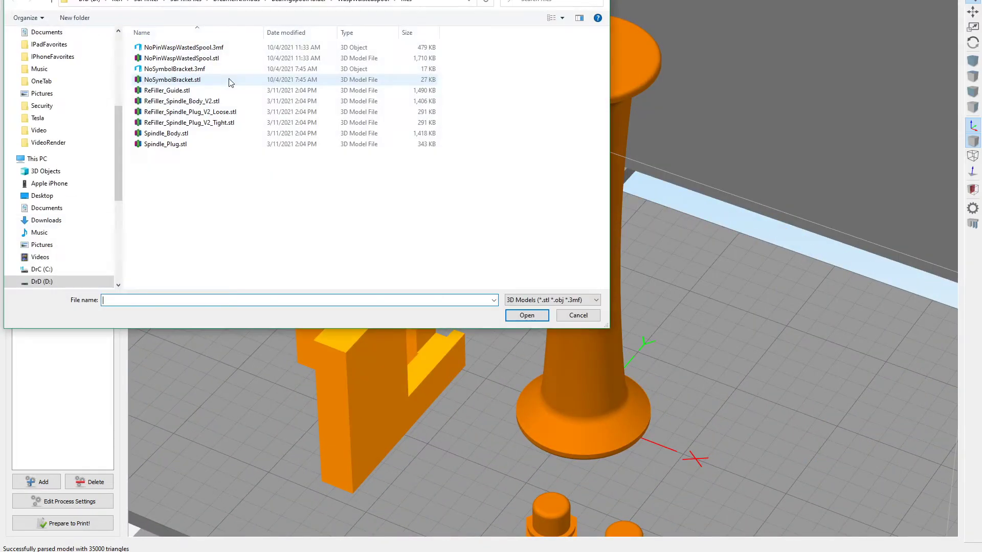
click(280, 2)
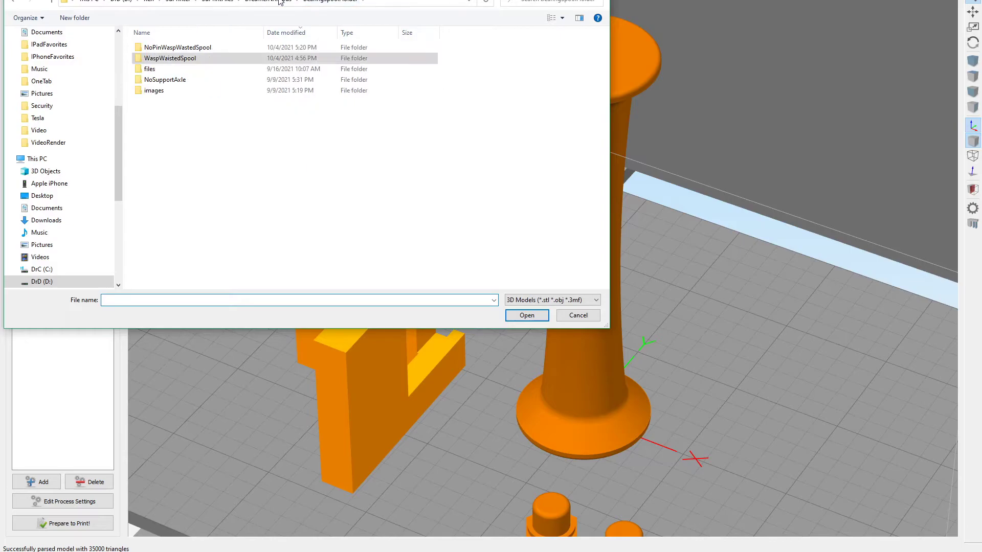
double_click(172, 47)
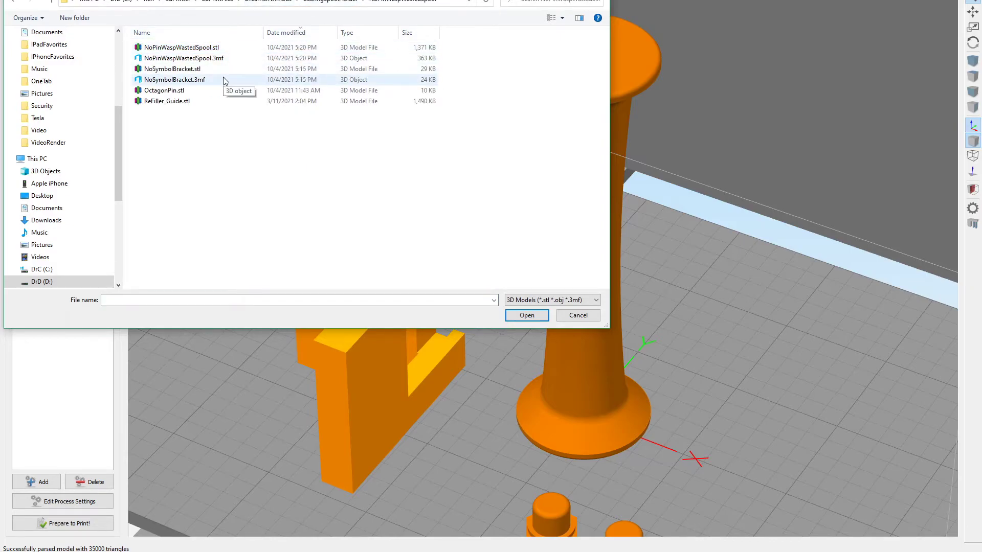
double_click(172, 47)
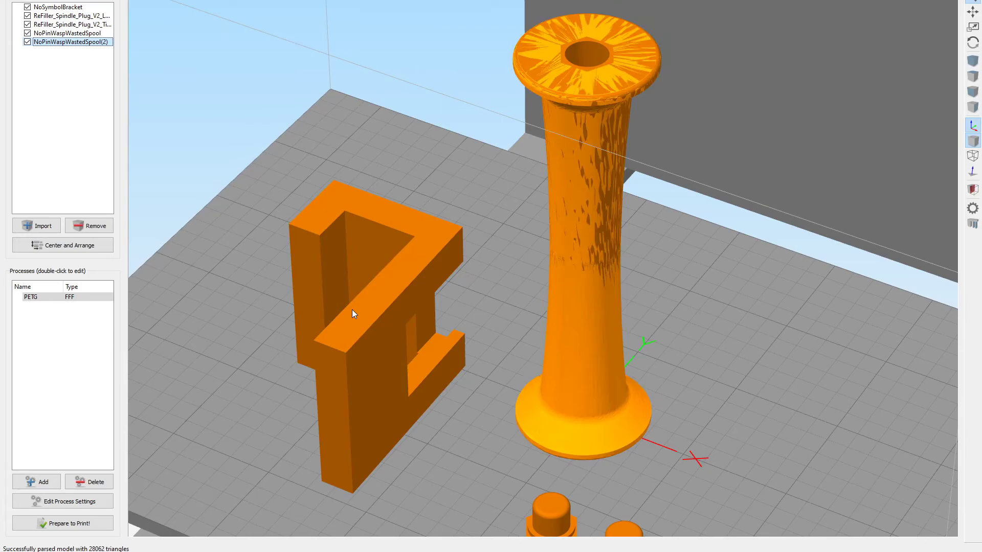
click(66, 33)
click(89, 227)
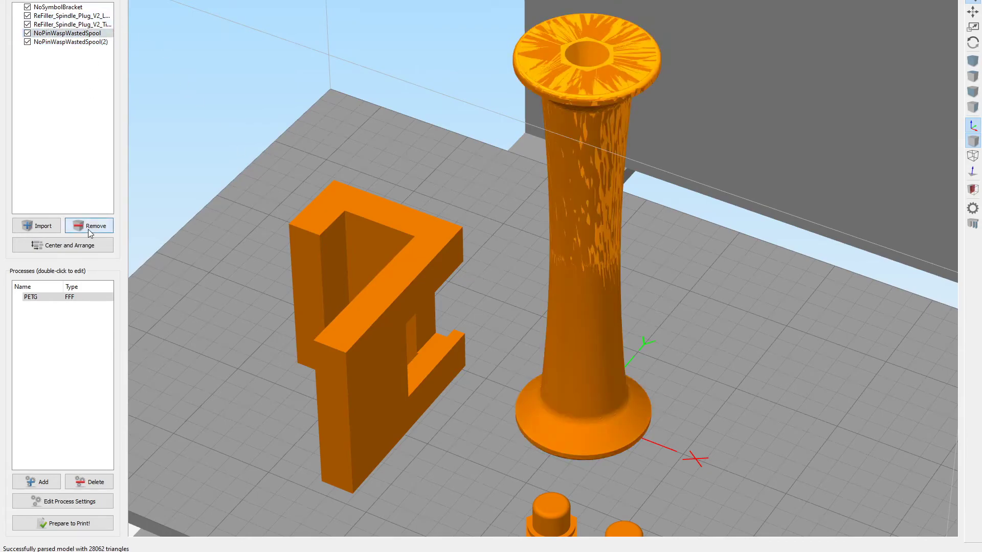
drag(502, 339, 544, 301)
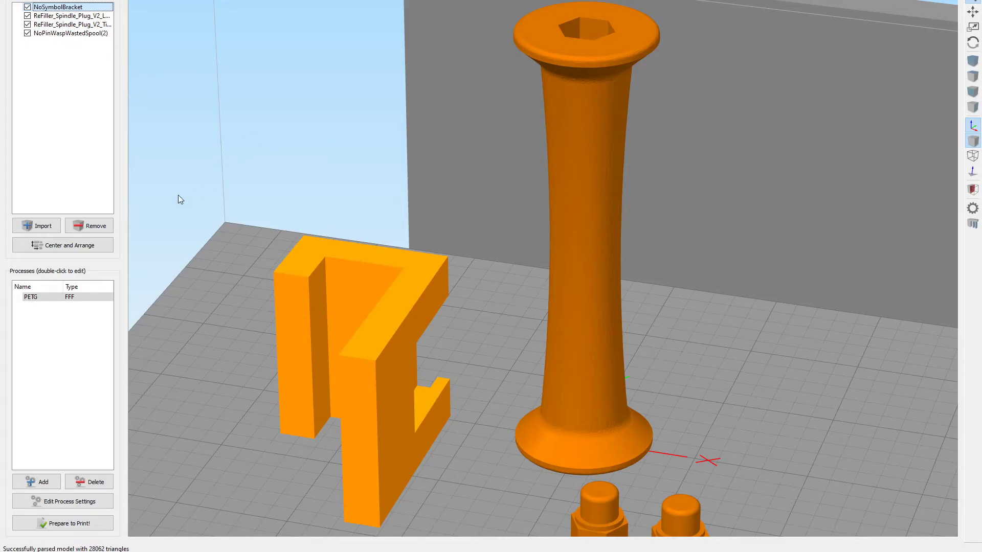
click(41, 227)
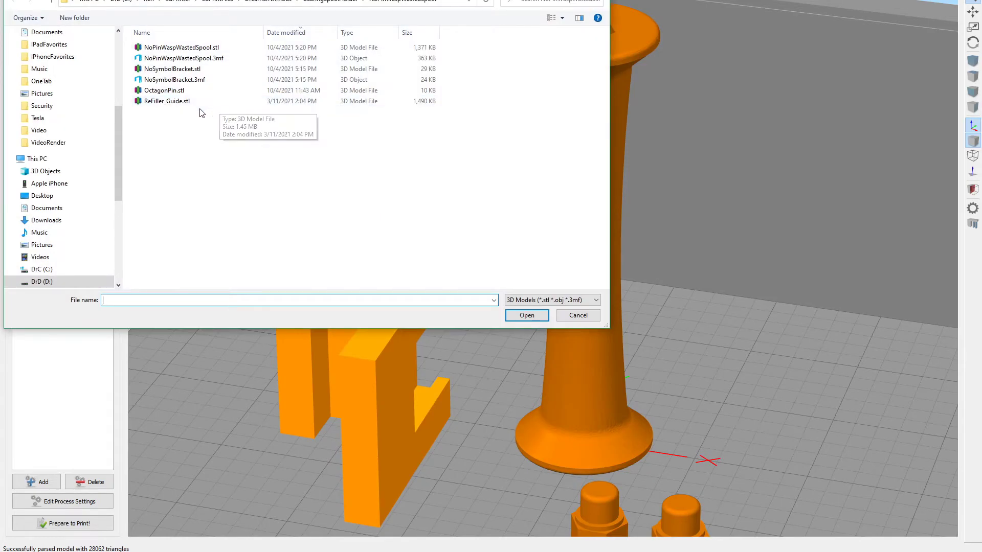
double_click(170, 103)
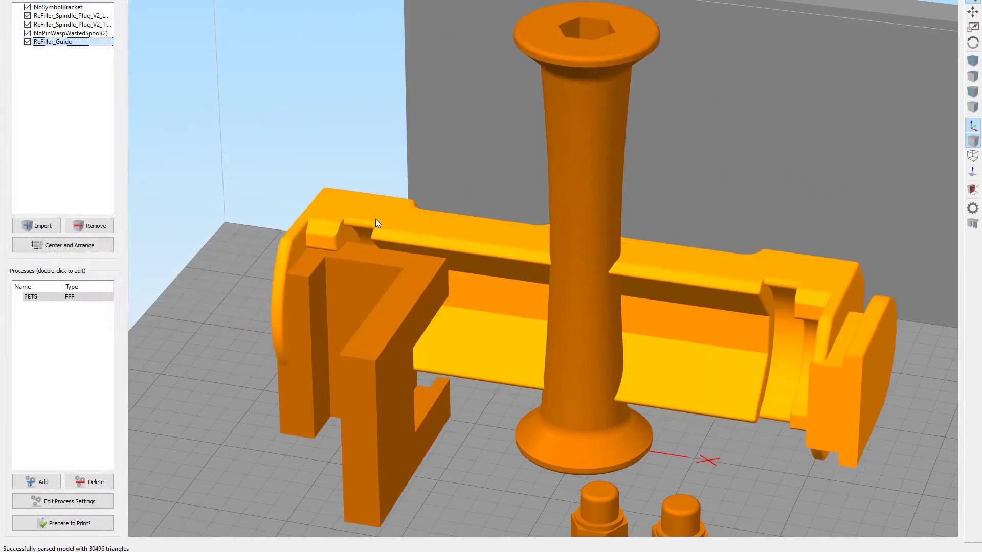
click(82, 246)
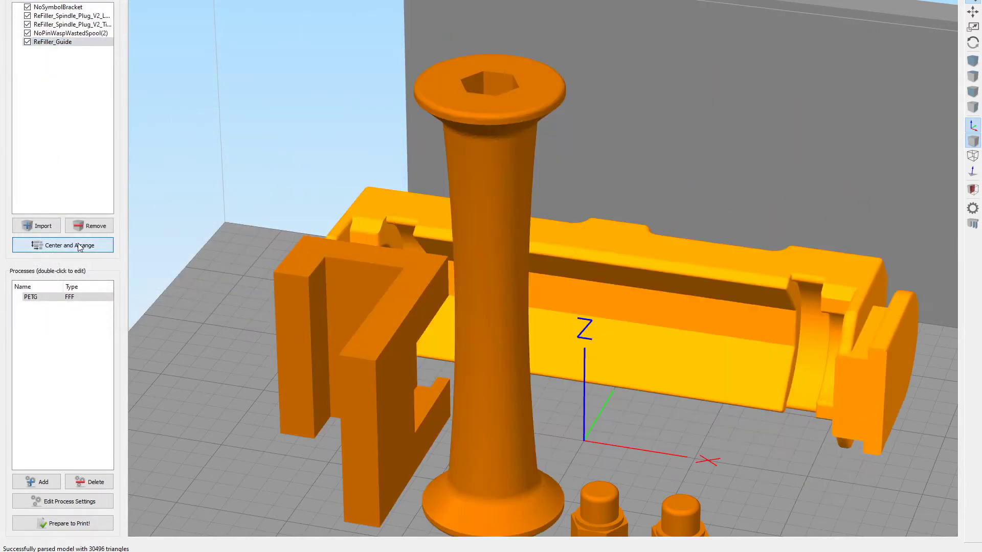
drag(664, 372, 733, 384)
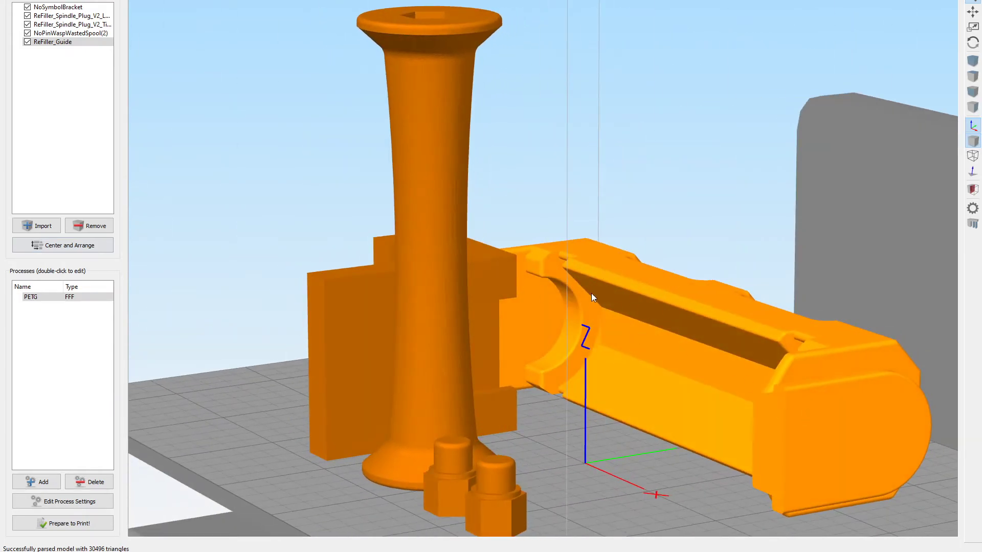
drag(592, 296, 854, 463)
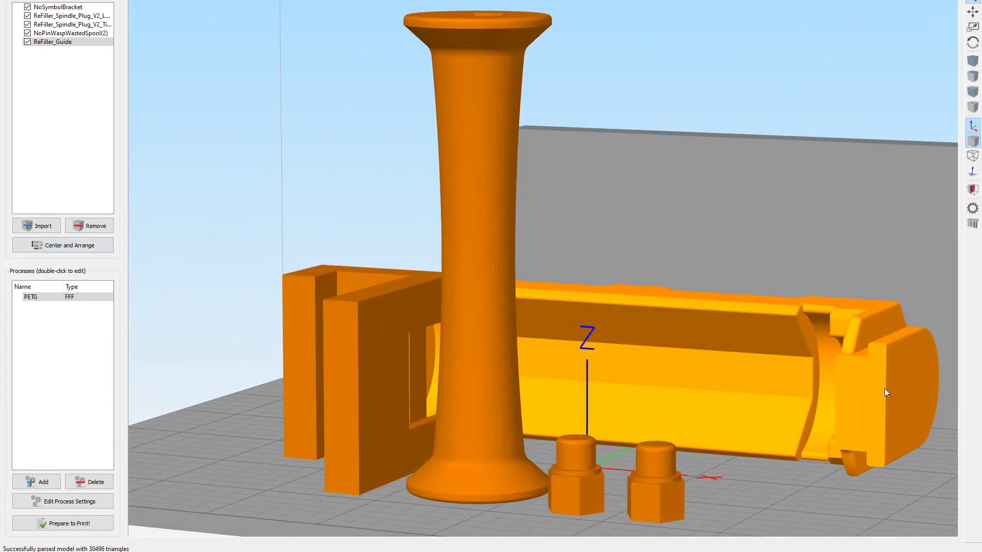
drag(887, 393, 646, 488)
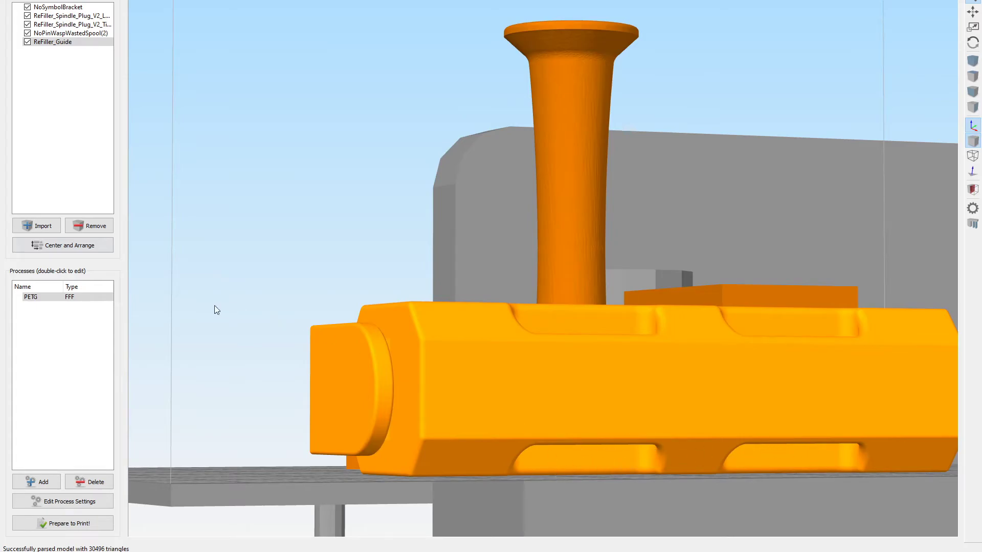
drag(214, 306, 561, 477)
scroll(709, 417, up, 3)
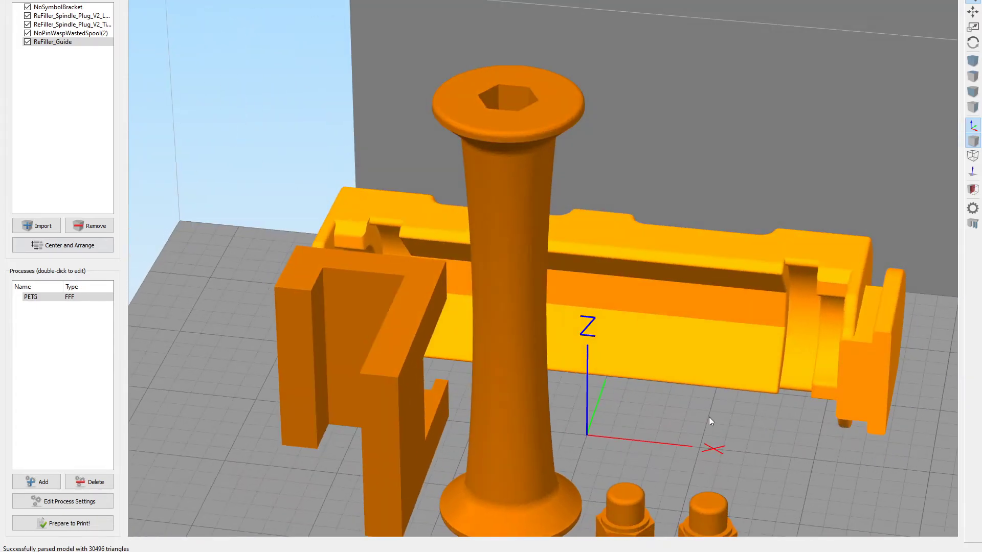
scroll(709, 416, up, 3)
right_drag(715, 428, 655, 324)
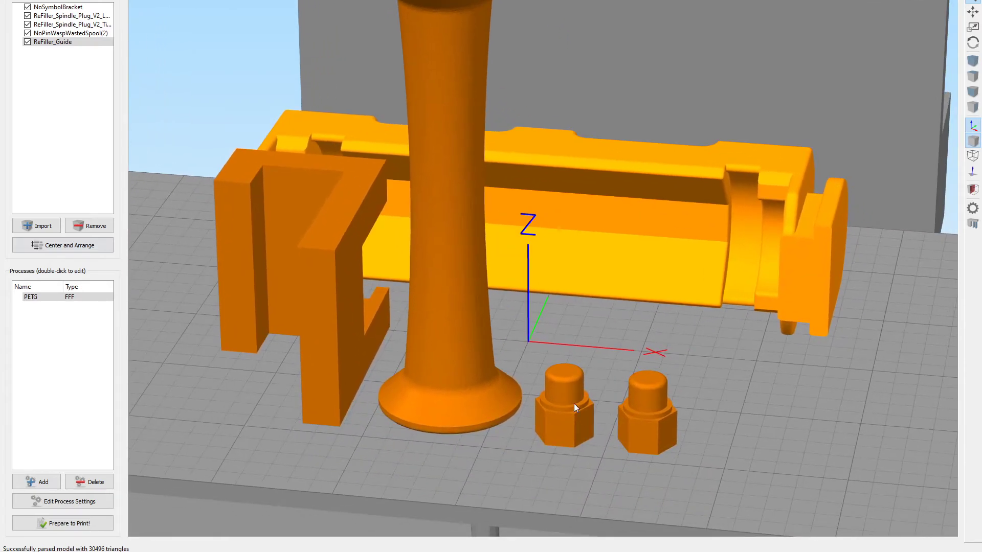
drag(573, 403, 533, 416)
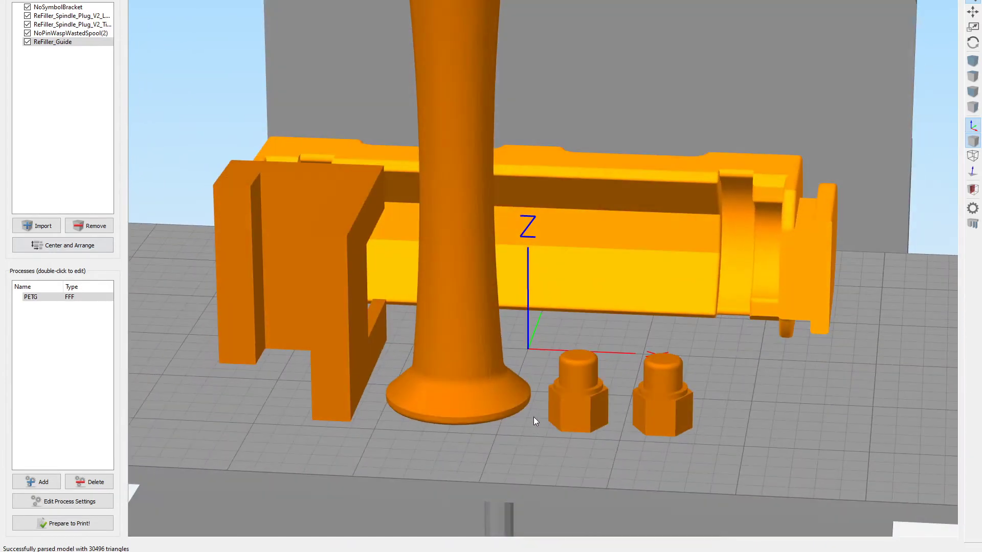
Select the spool and slice the models to preview the toolpaths
click(464, 412)
click(60, 523)
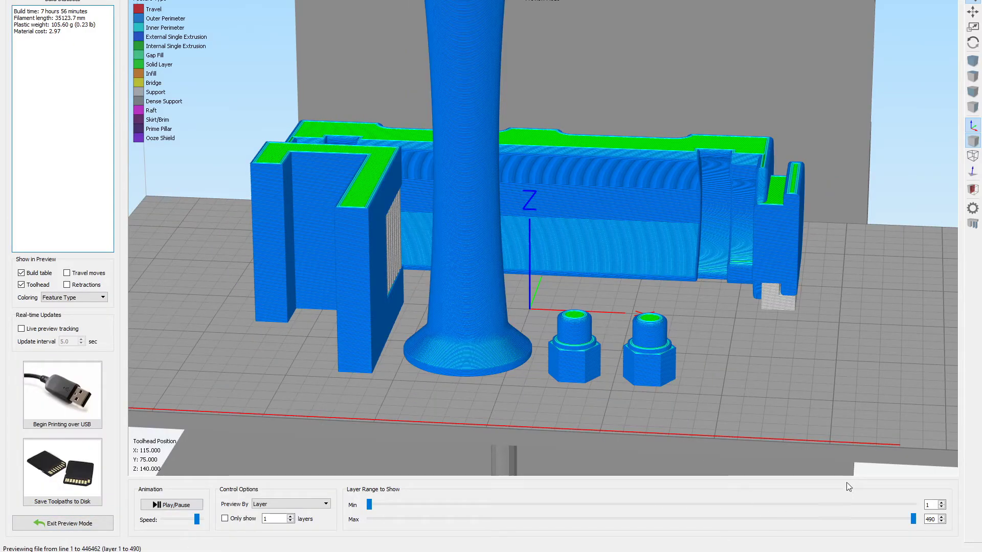
scroll(753, 314, down, 3)
scroll(701, 246, down, 2)
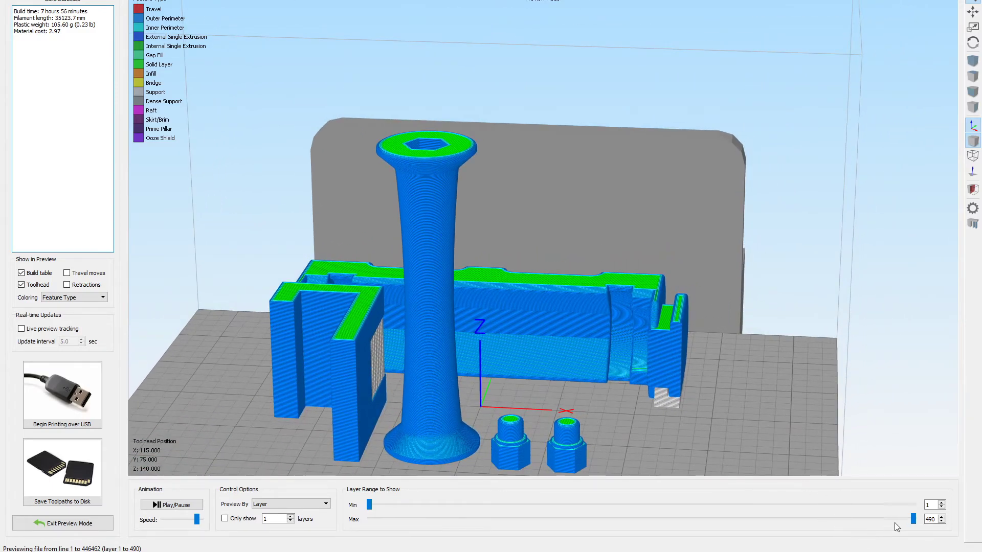
Limit the preview to layers up to 248, then up to 302, to inspect the toolpaths
click(913, 519)
drag(913, 520, 811, 520)
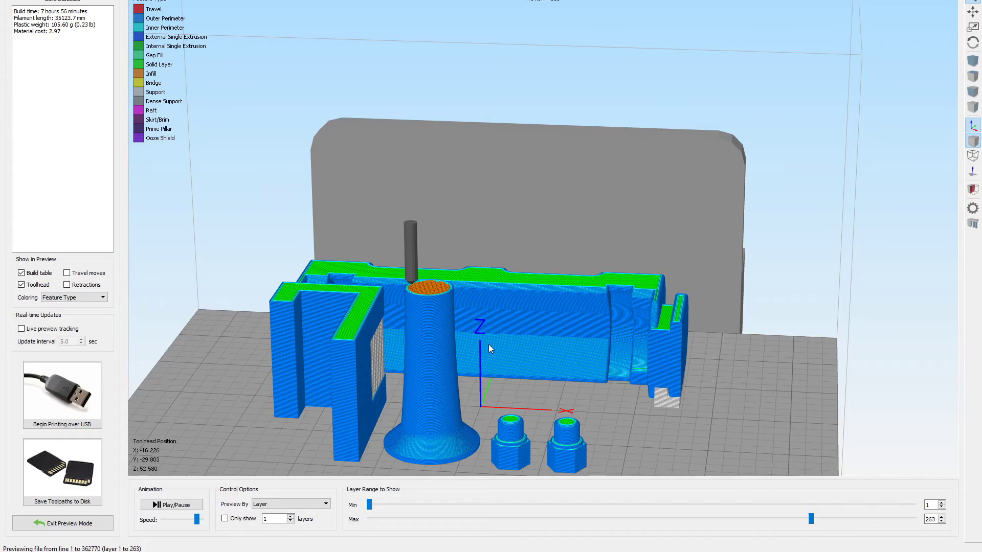
scroll(489, 344, up, 5)
scroll(362, 289, down, 3)
drag(362, 290, 521, 450)
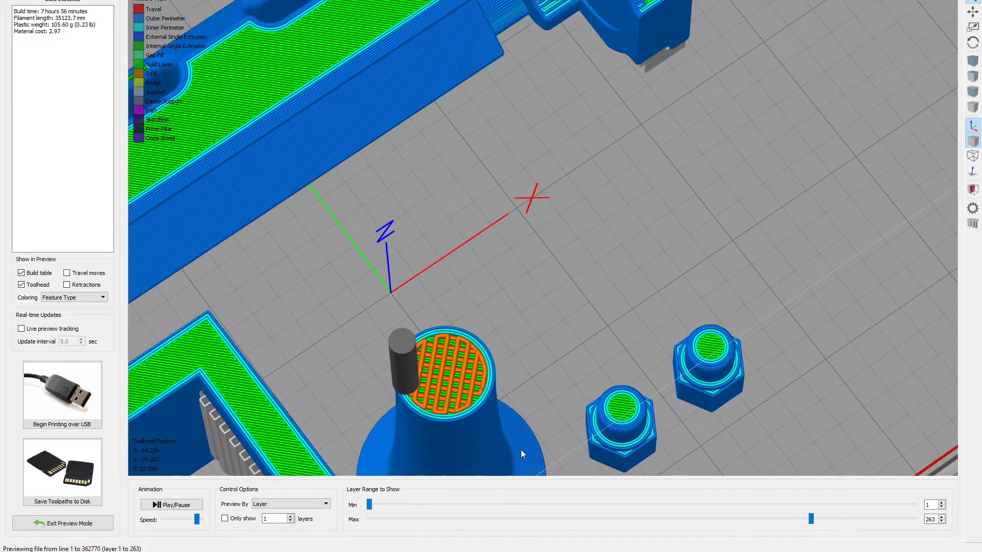
scroll(465, 222, up, 4)
drag(812, 518, 901, 384)
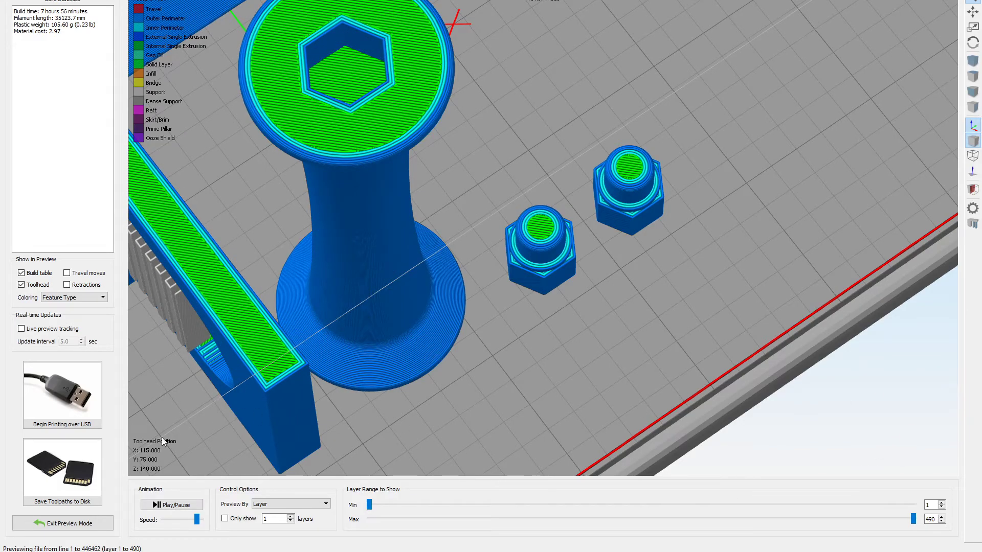
Exit the toolpath preview and select the left plug
click(90, 524)
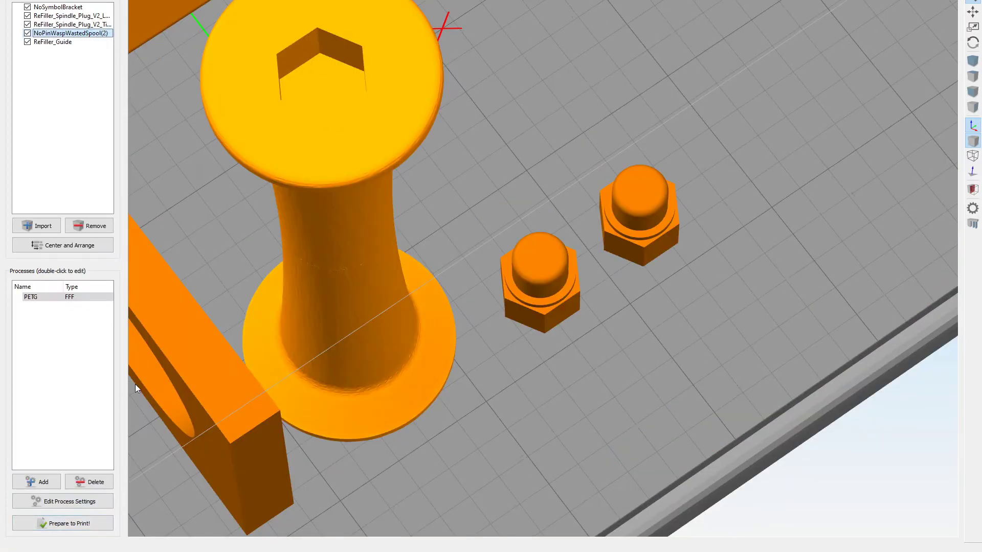
drag(453, 410, 395, 353)
scroll(395, 353, up, 3)
click(367, 441)
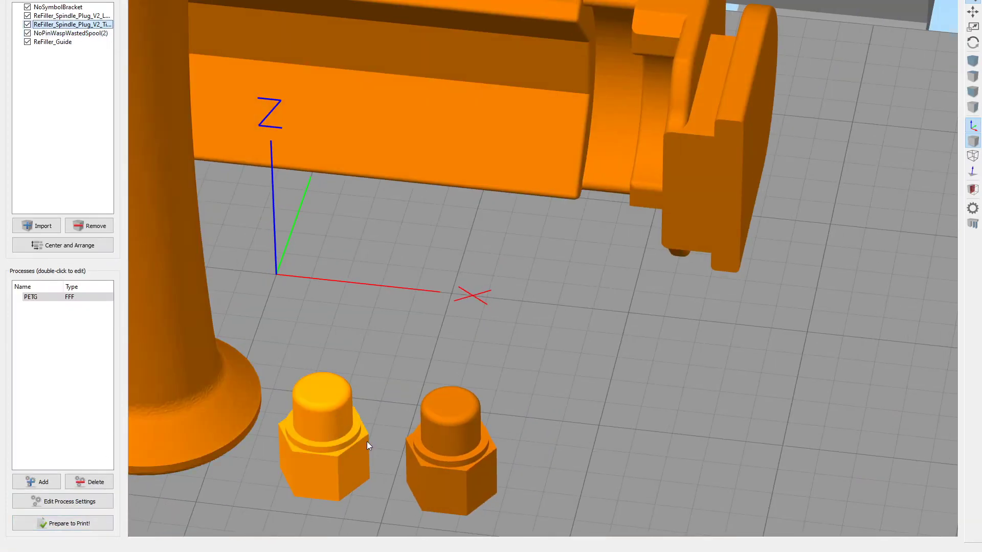
right_drag(395, 477, 410, 364)
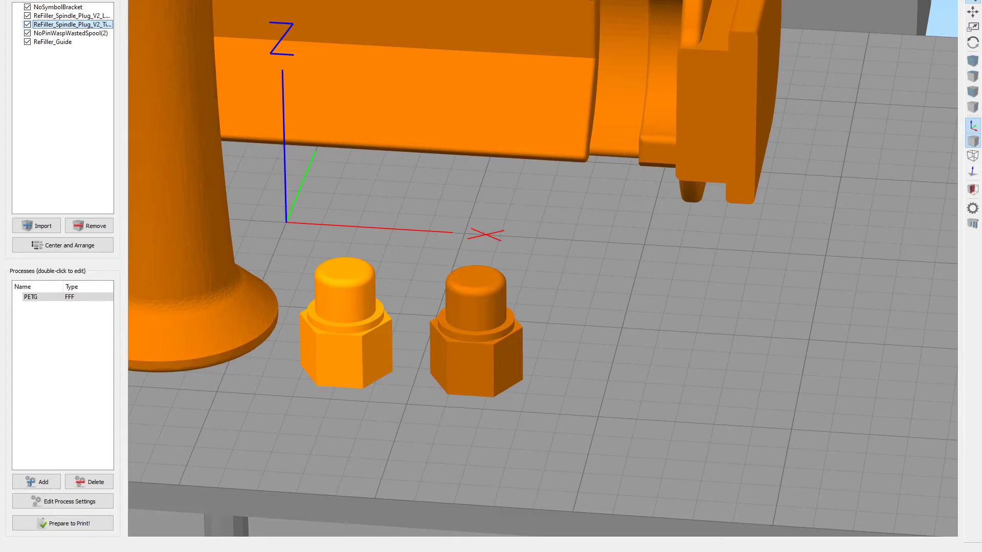
Save the project under the pasted file name in the NoPinWaspWastedSpool folder
key(alt+e)
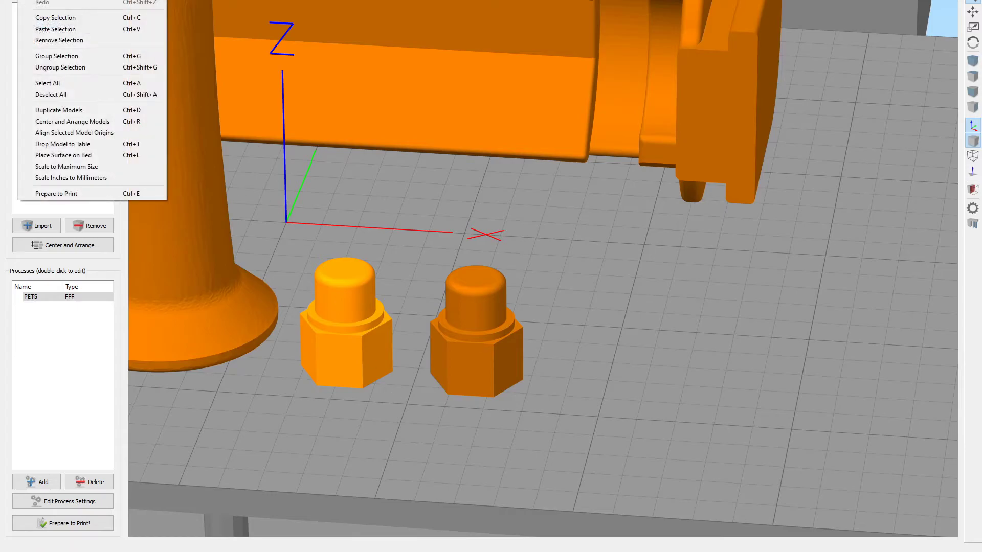
key(Escape)
key(alt+f)
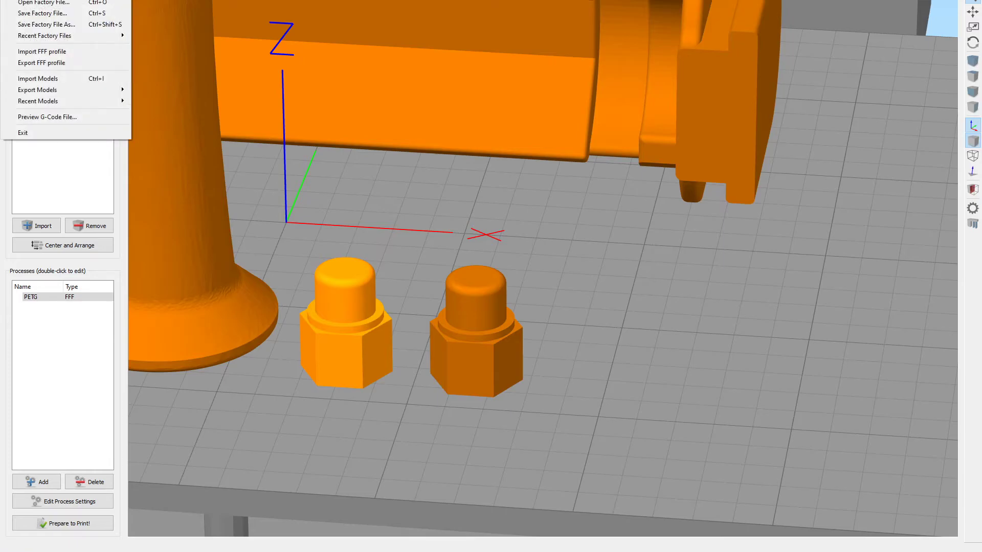
click(58, 25)
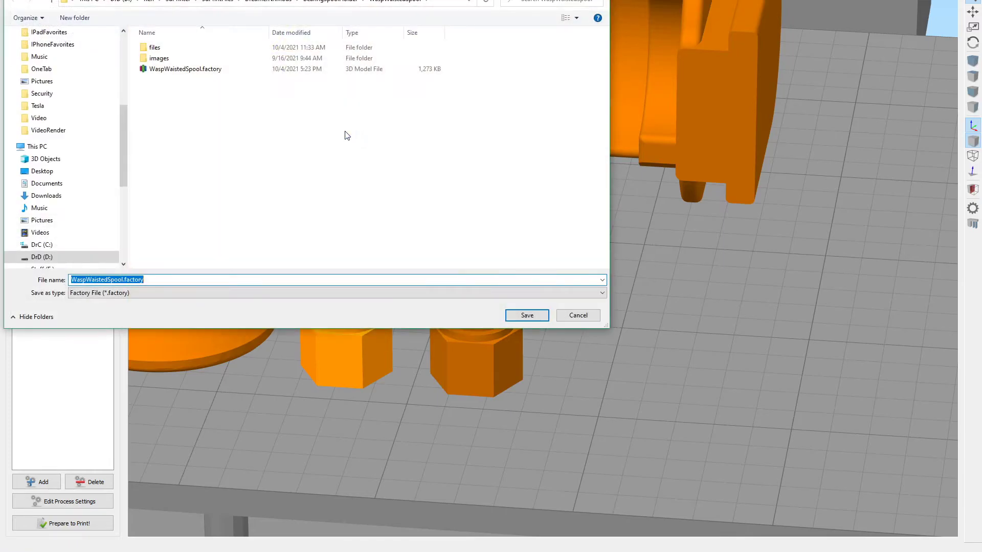
click(325, 2)
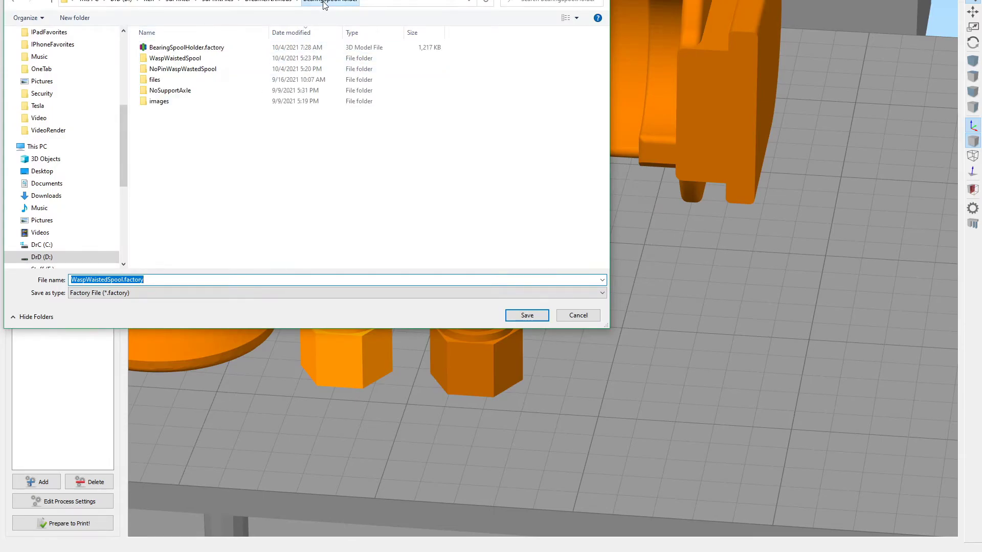
click(180, 71)
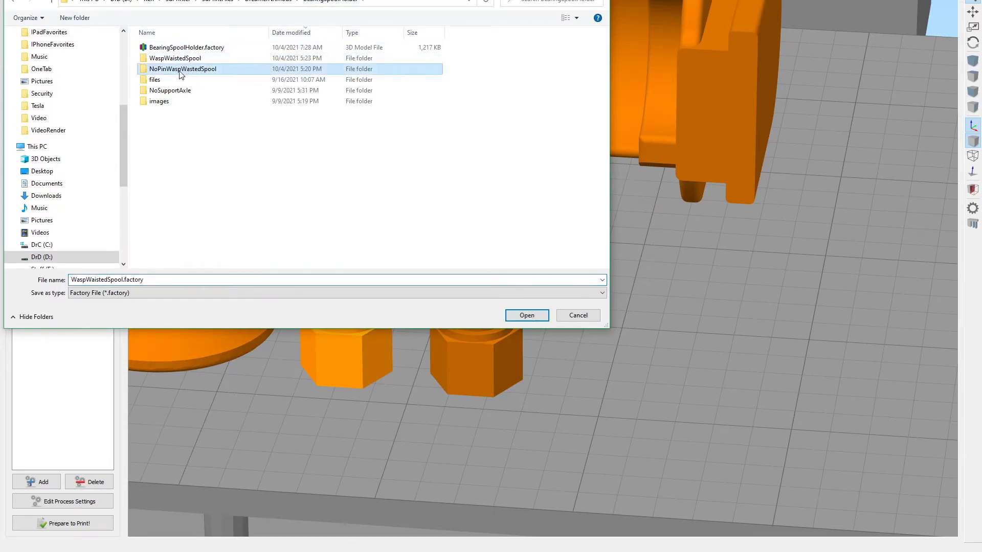
double_click(180, 74)
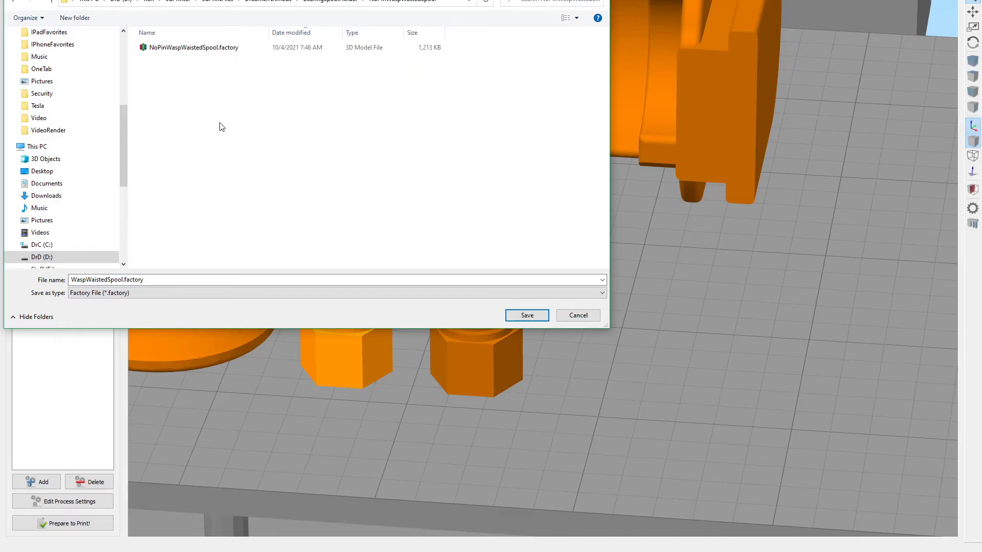
click(270, 279)
key(ctrl+a)
text(NoPinWaspWastedSpool)
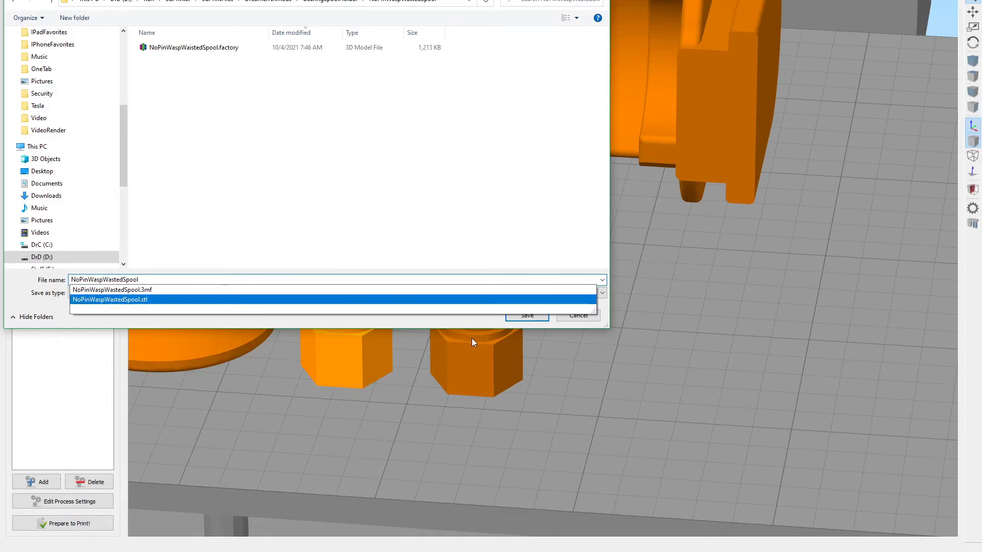
click(478, 325)
click(524, 315)
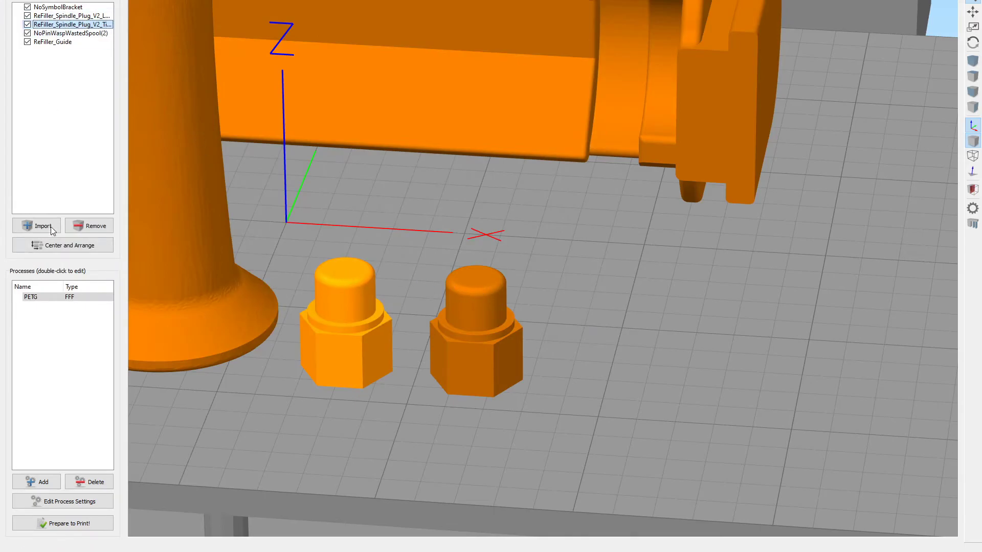
Export the FFF profile, delete the misspelled .factory copy, and overwrite NoPinWaspWaistedSpool.factory
key(alt+f)
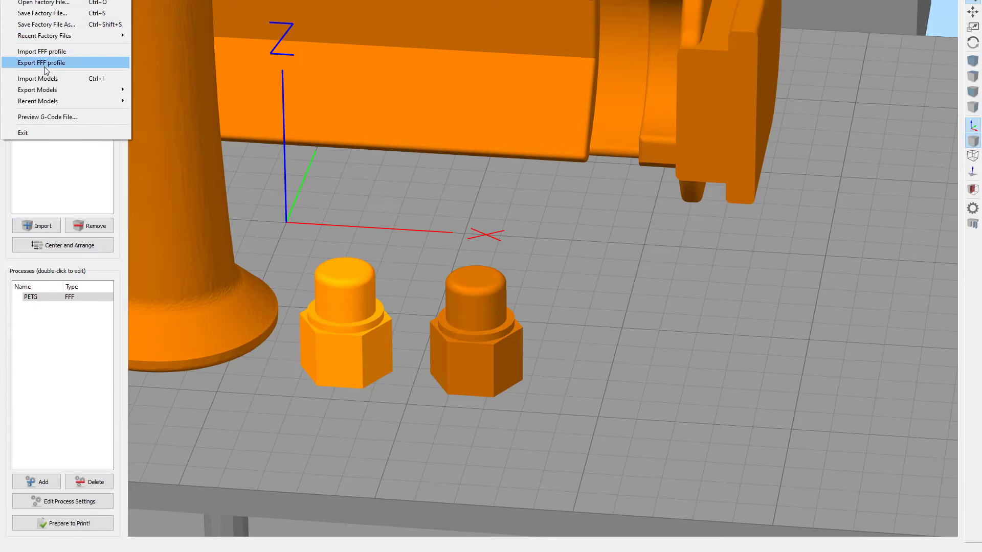
click(55, 13)
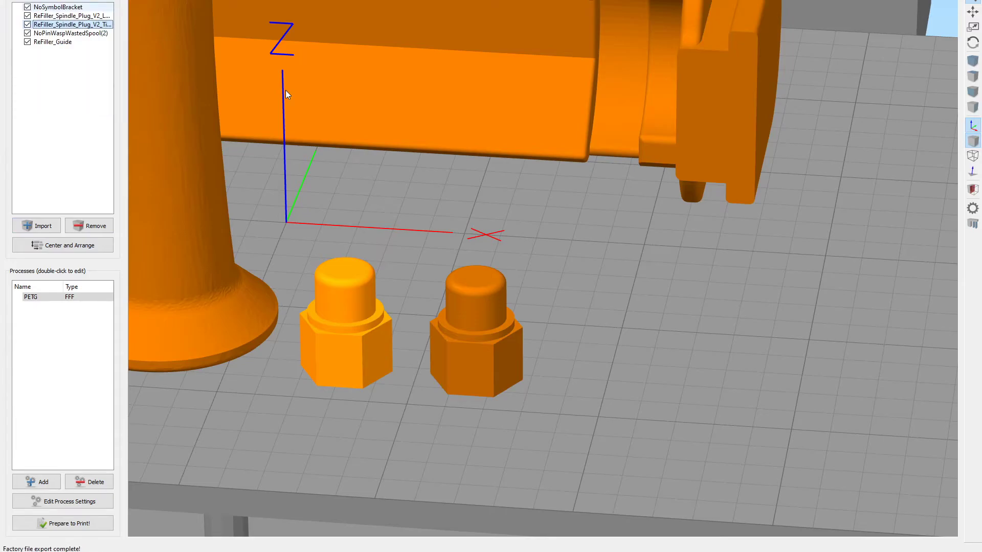
key(alt+f)
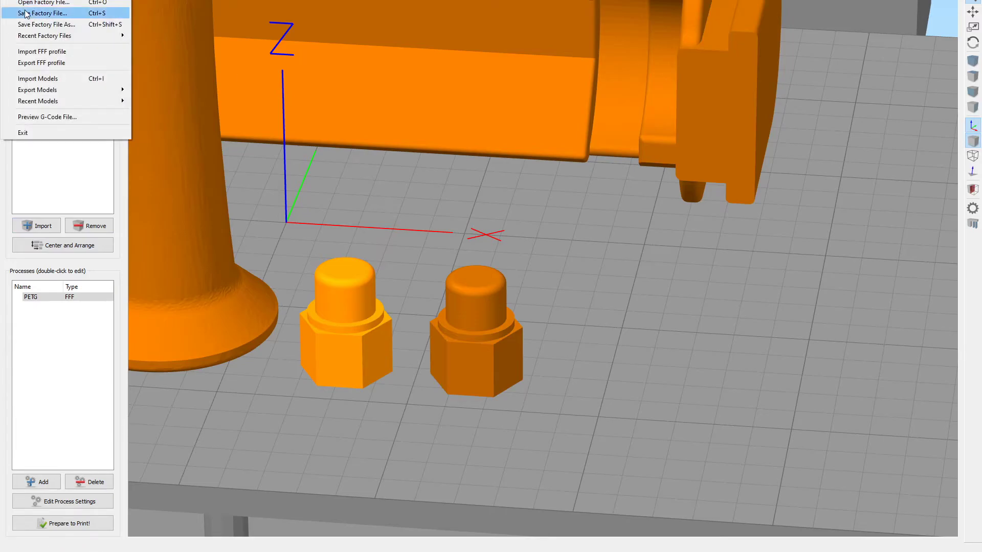
click(26, 24)
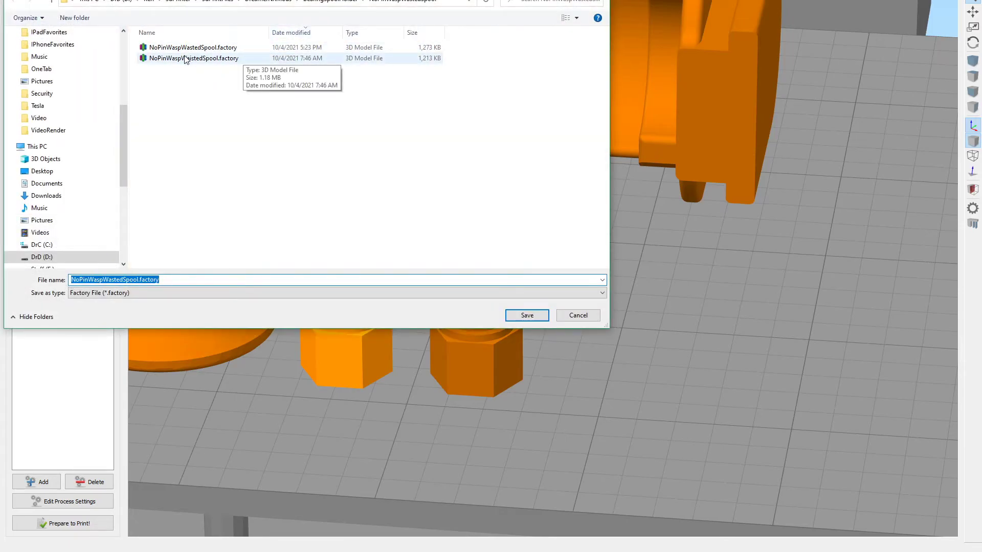
click(185, 59)
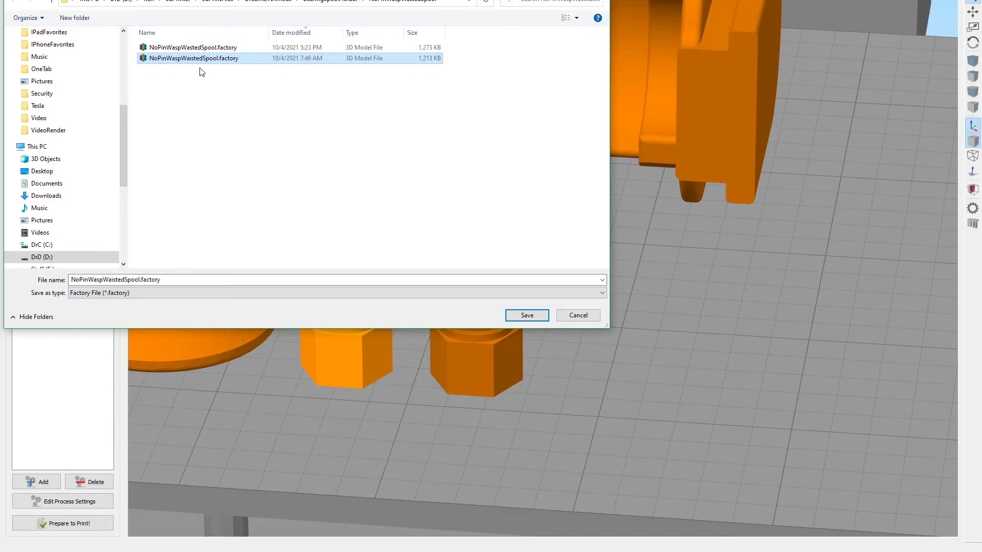
click(202, 47)
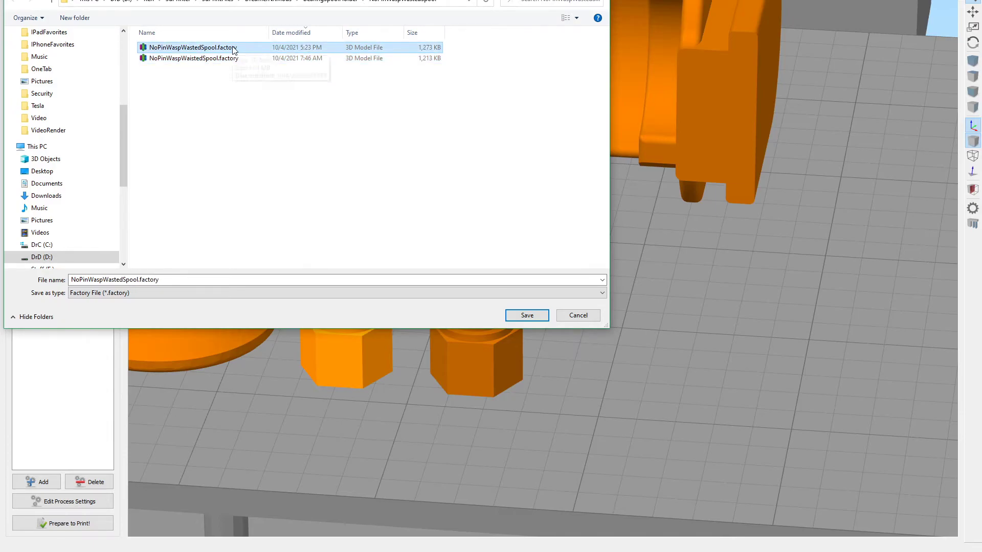
key(Delete)
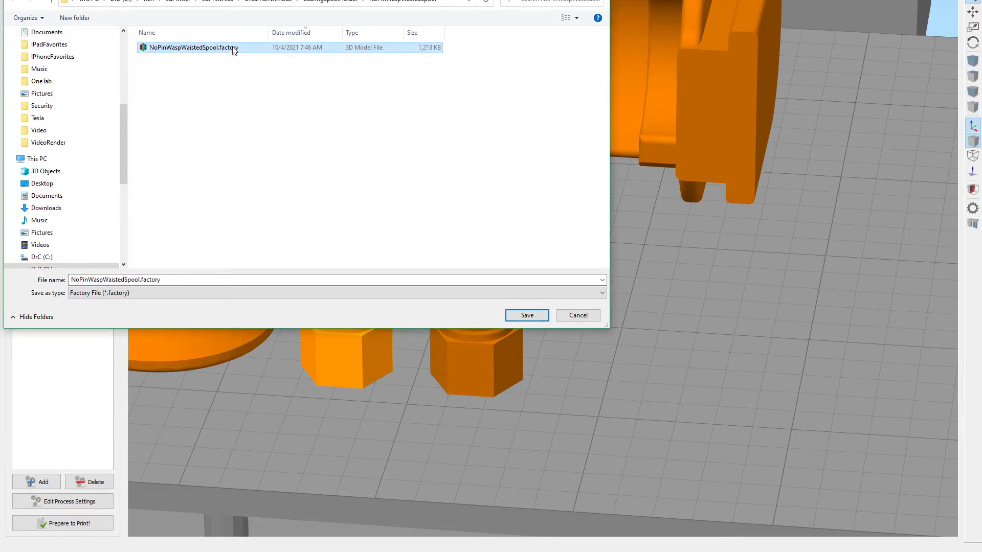
click(514, 317)
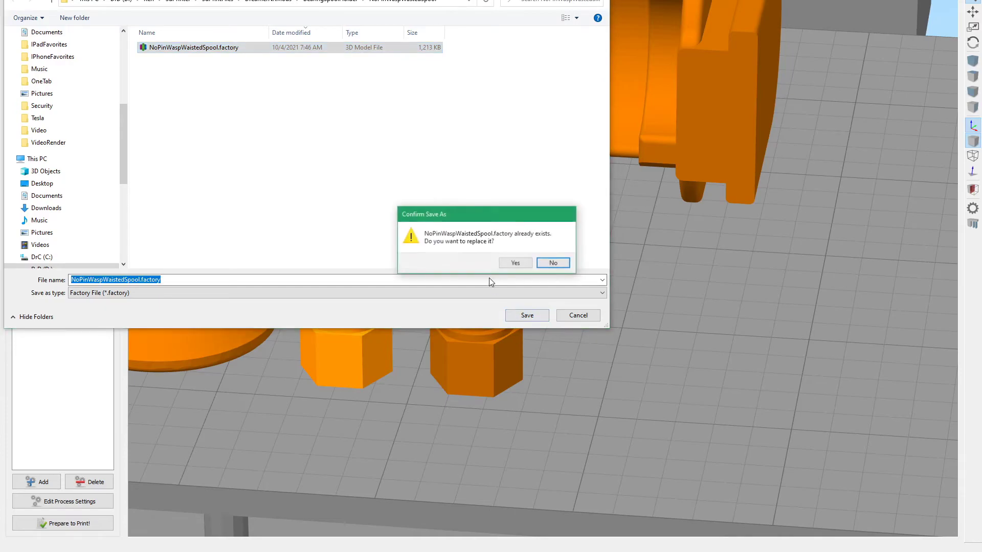
click(515, 262)
scroll(563, 332, up, 2)
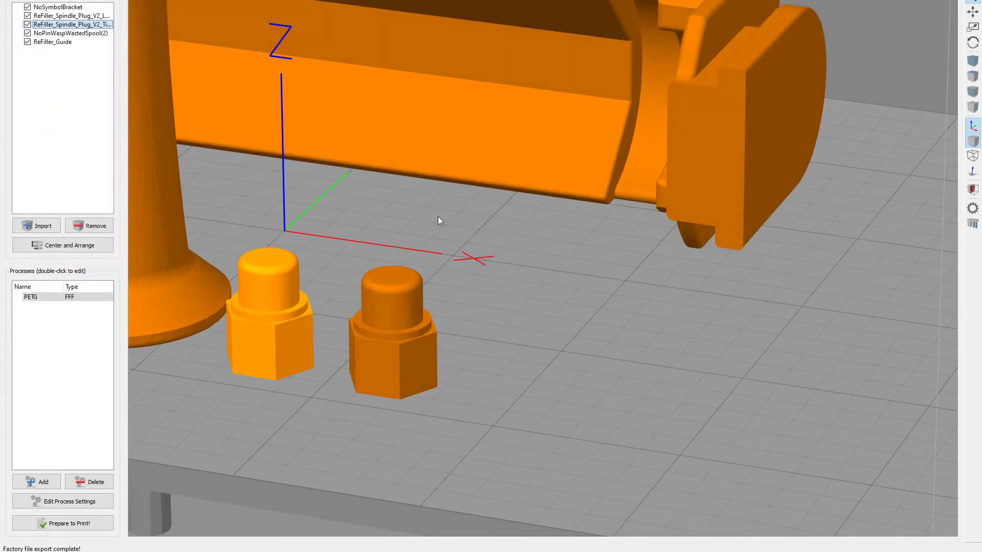
Lay the left plug on its side using Place Surface on Bed
click(28, 0)
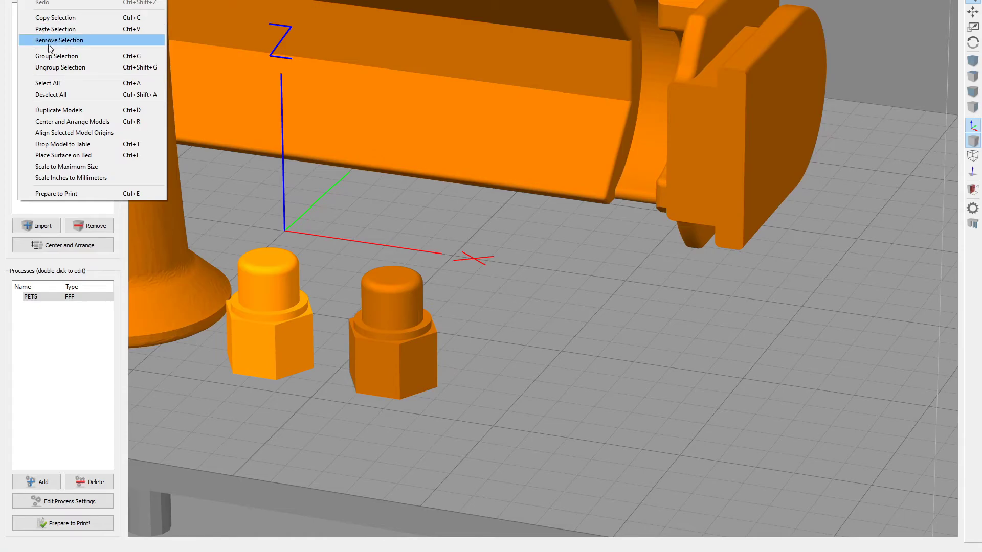
click(70, 155)
click(302, 352)
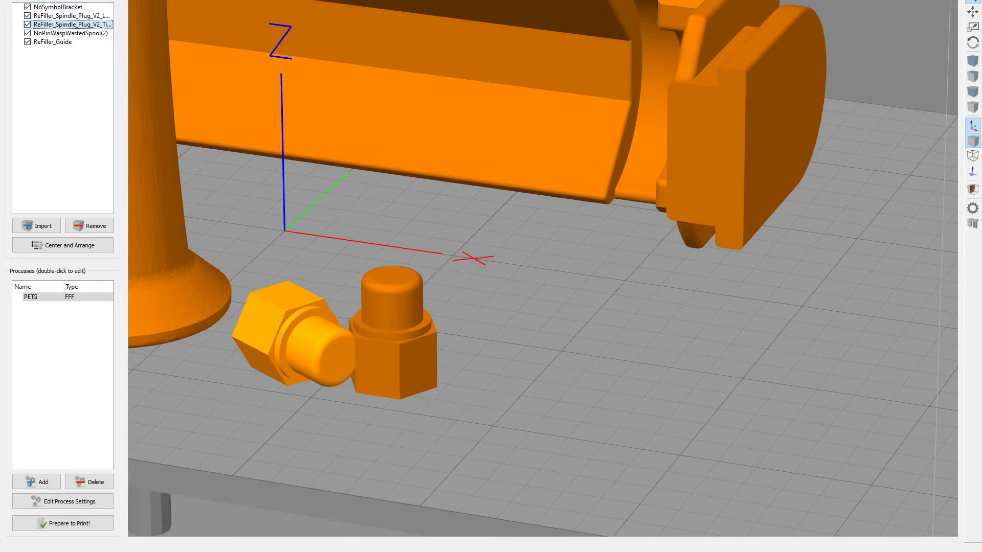
drag(334, 412, 336, 354)
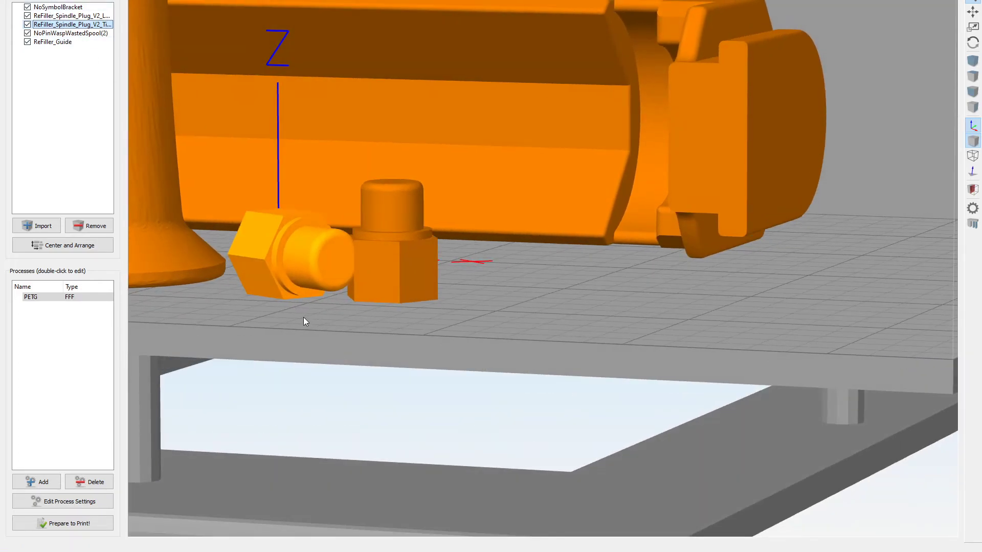
drag(303, 317, 314, 295)
Lay the standing spindle plug flat on its side face, then select the left plug
key(alt+e)
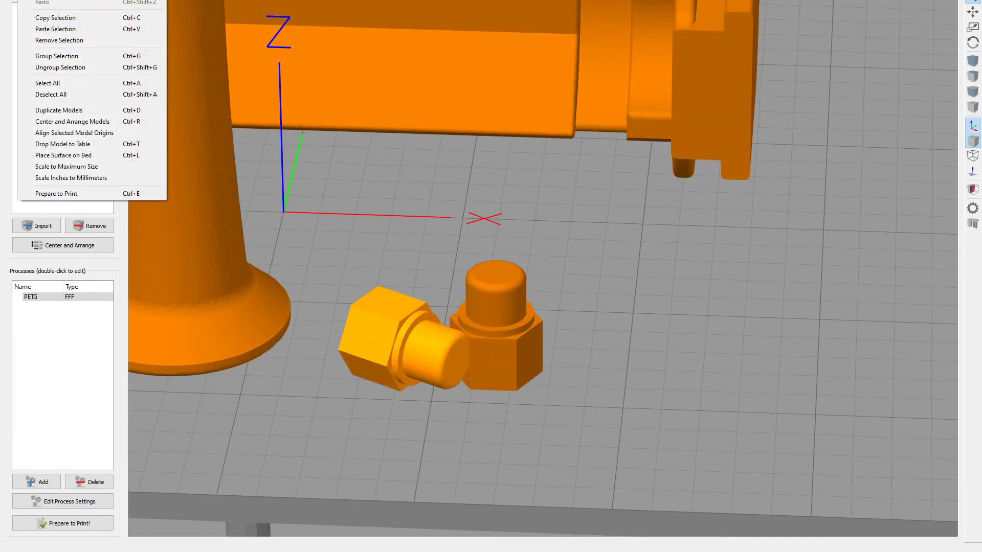
drag(500, 290, 539, 343)
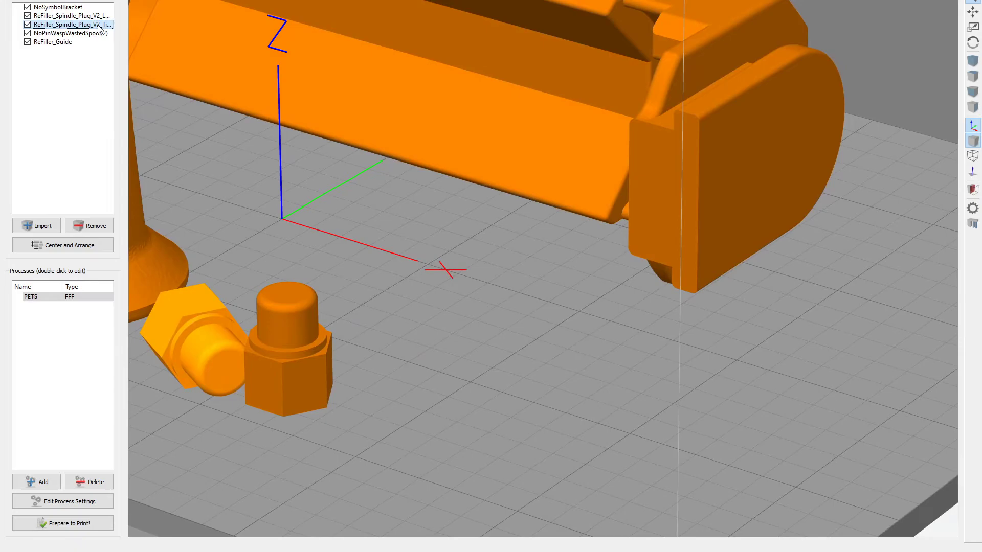
click(275, 360)
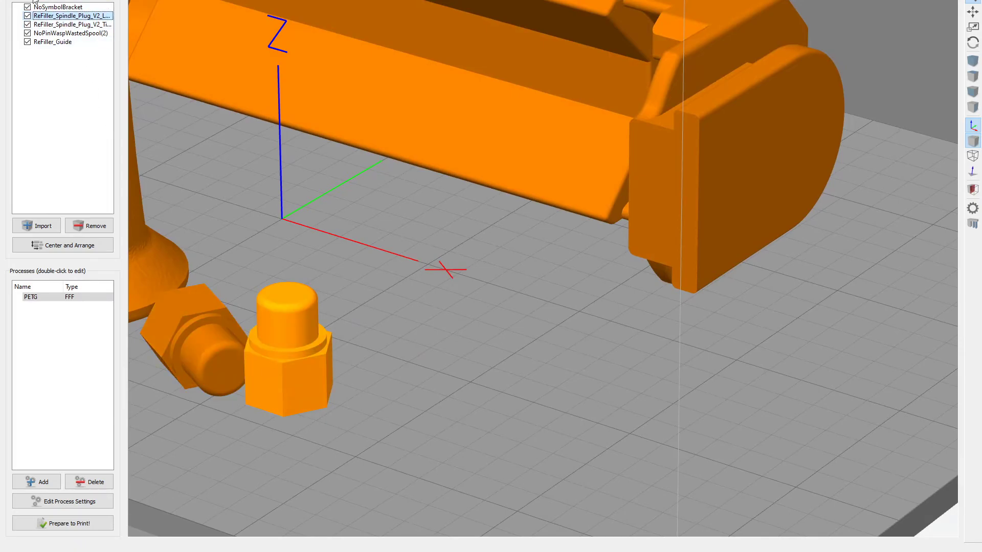
key(alt+e)
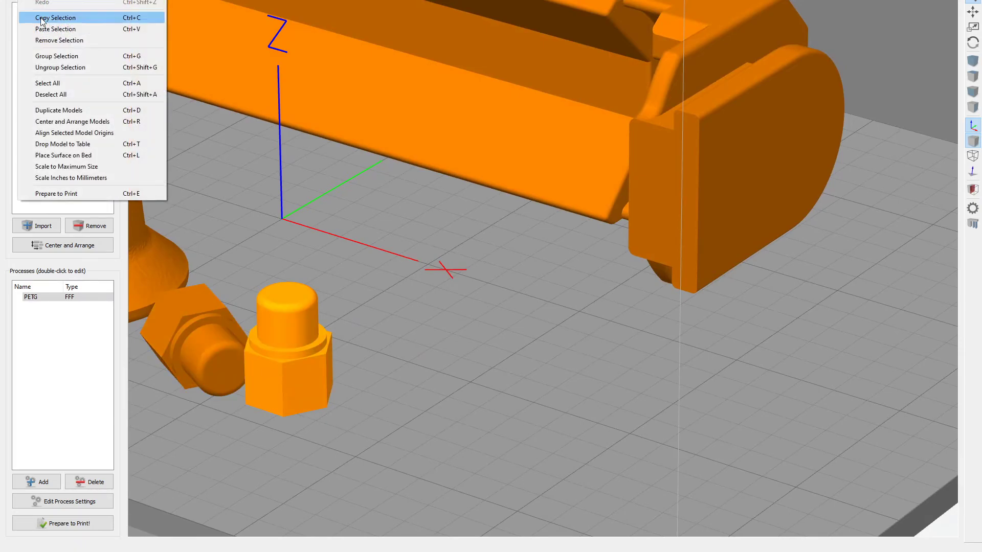
click(84, 155)
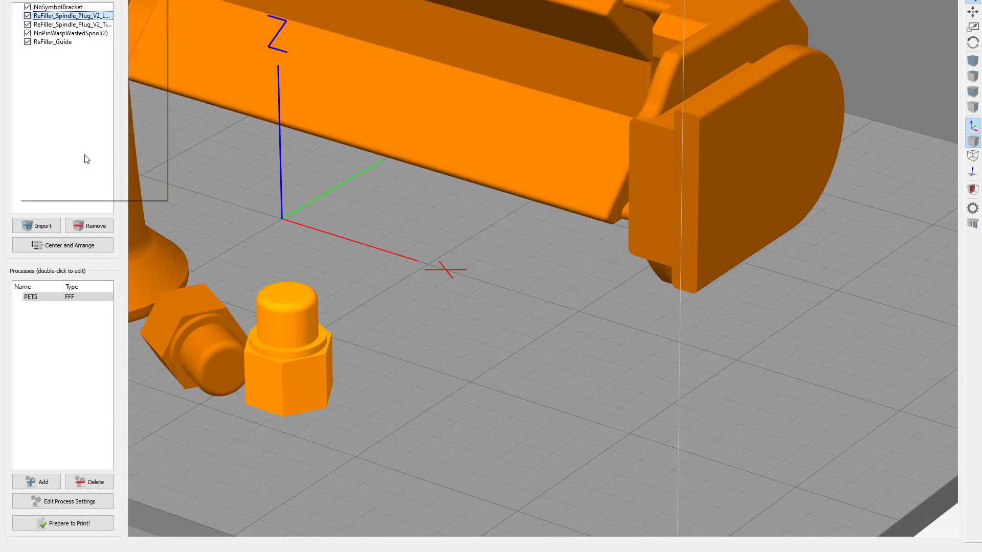
click(309, 387)
scroll(348, 383, down, 3)
drag(395, 379, 623, 449)
scroll(563, 414, up, 5)
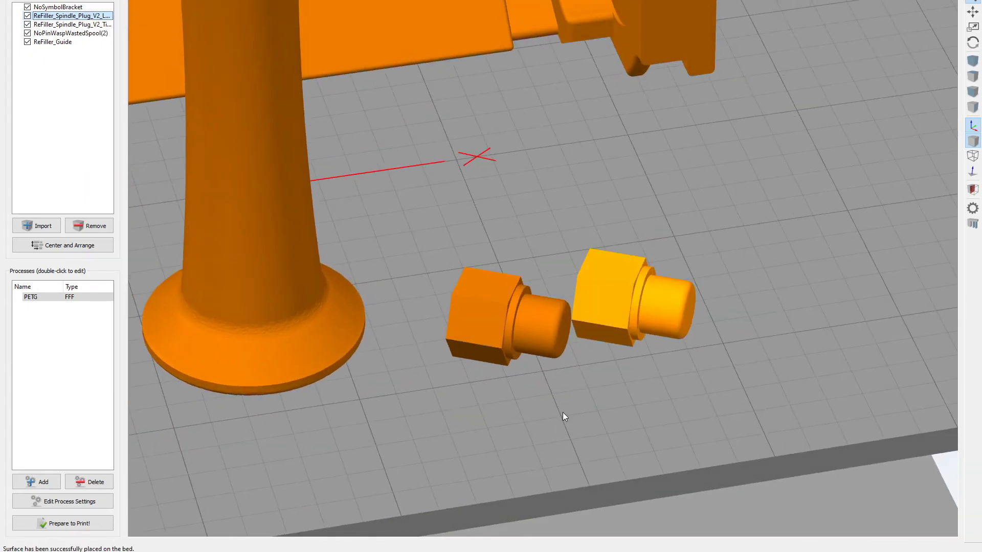
drag(394, 412, 247, 365)
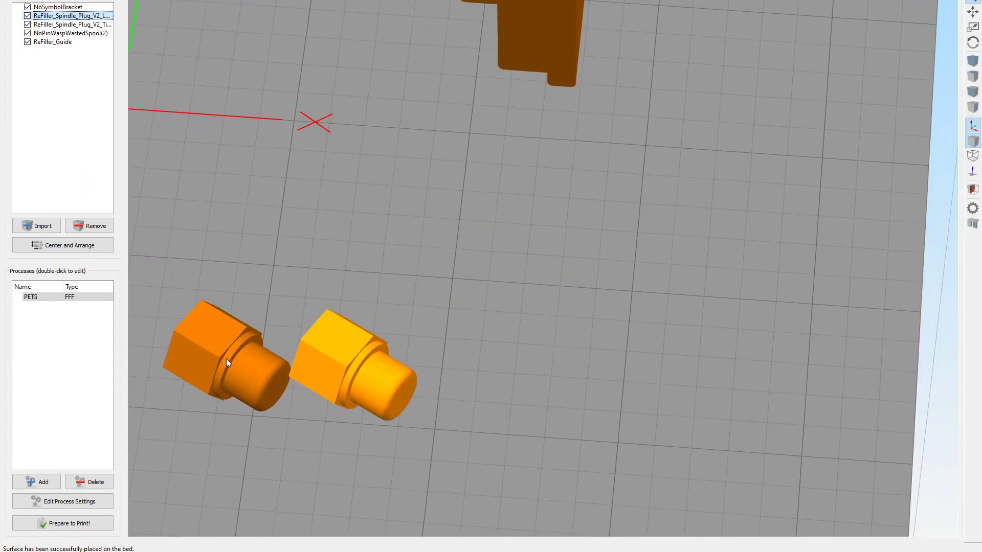
click(226, 359)
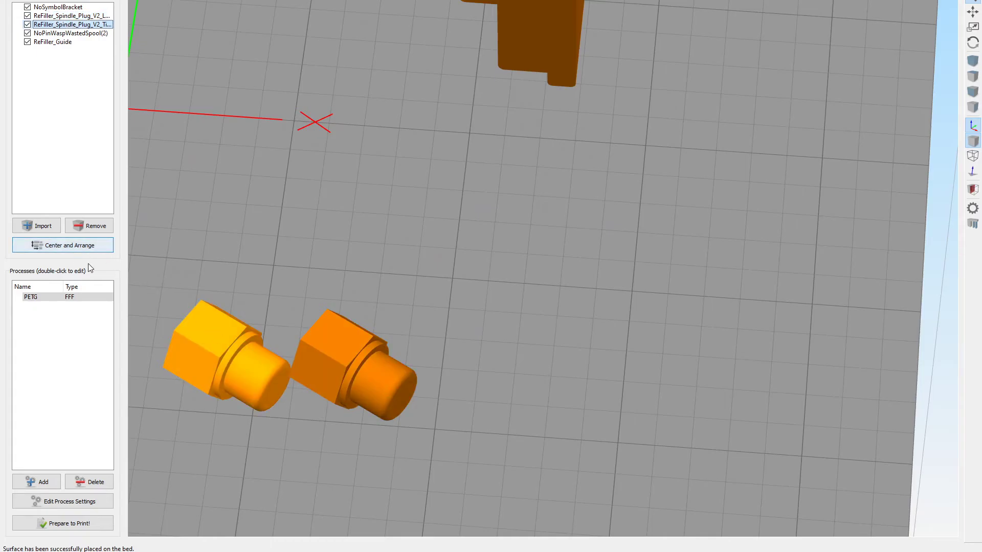
Set the left plug's Z rotation to -45°
double_click(227, 351)
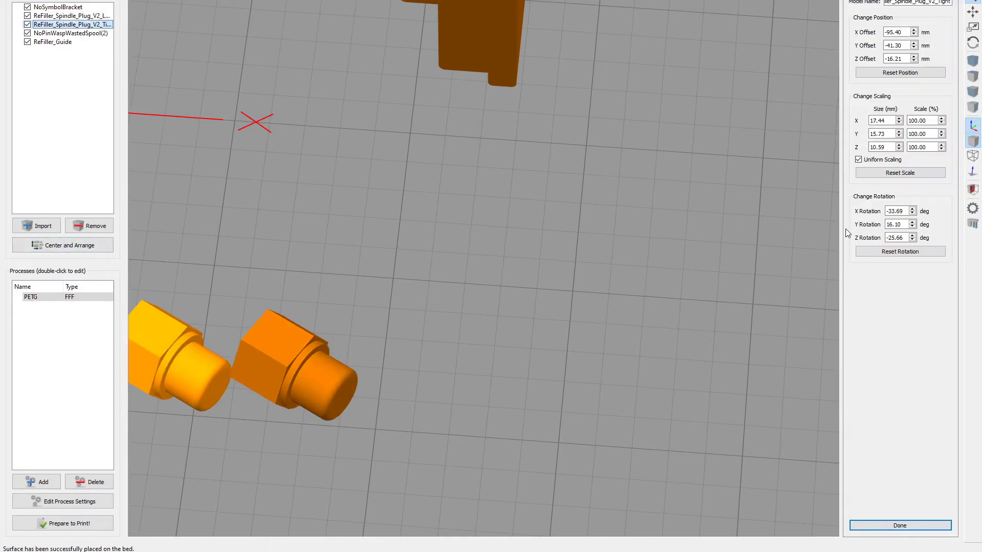
click(895, 238)
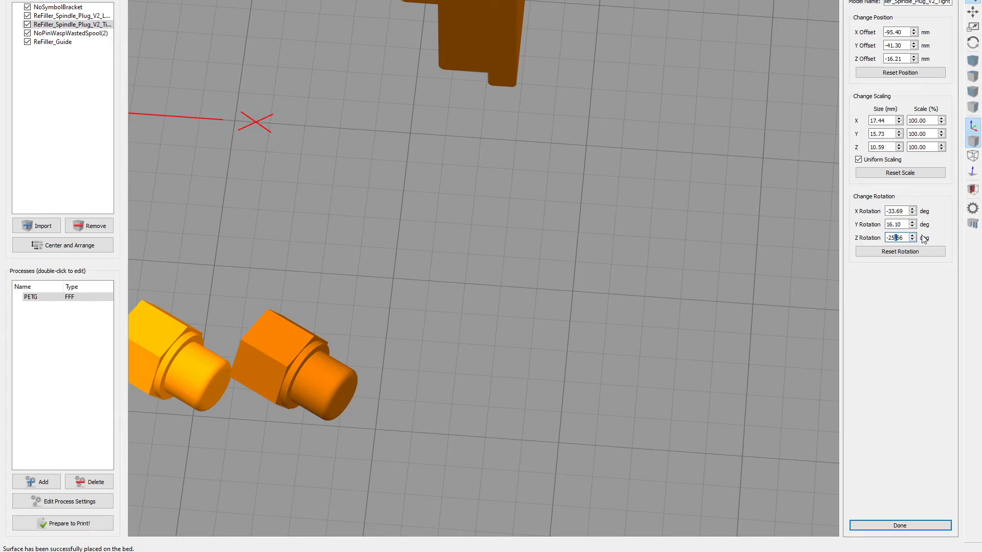
key(ctrl+a)
text(0)
key(Return)
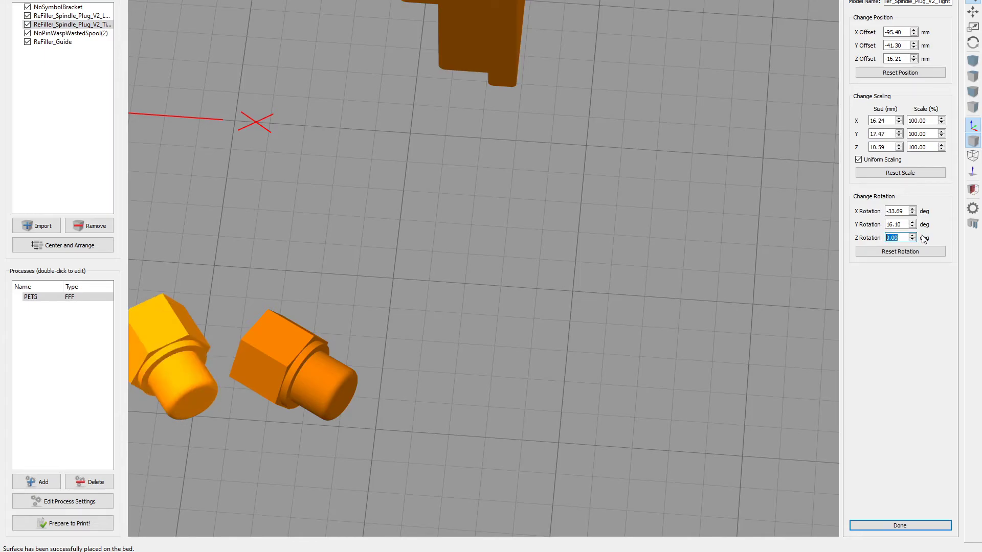
text(-4)
text(5)
key(Tab)
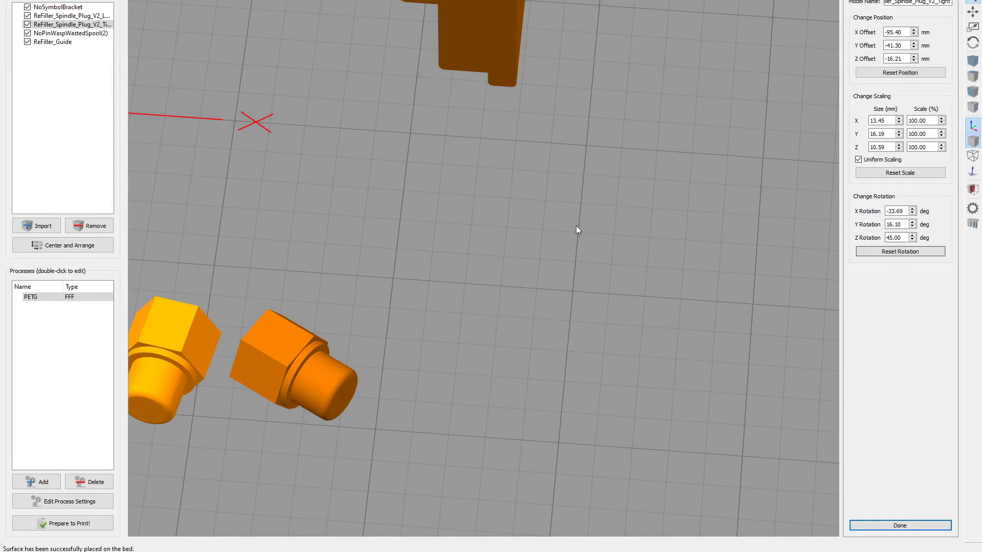
Fine-tune the left plug's Z rotation down to -57°
scroll(744, 240, down, 5)
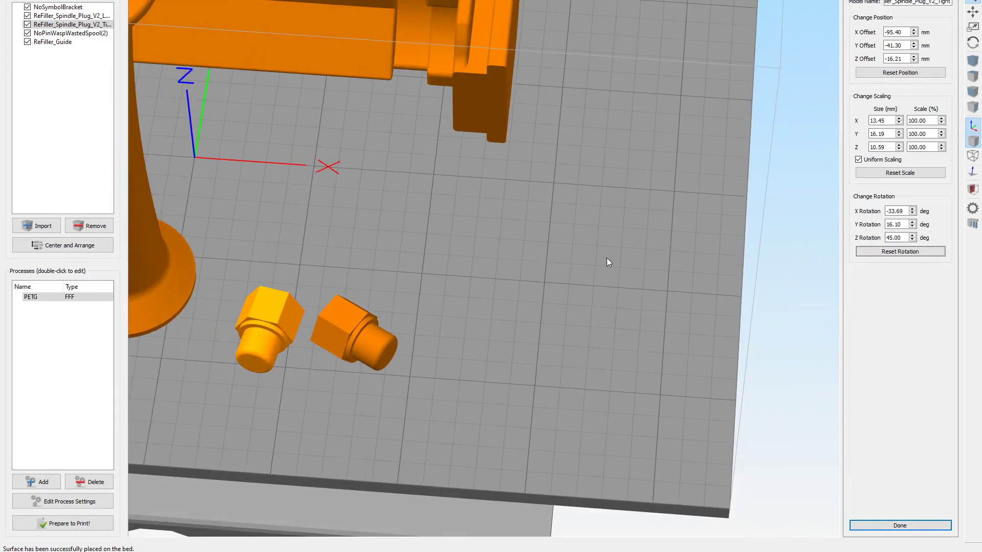
scroll(543, 306, up, 3)
drag(574, 198, 558, 325)
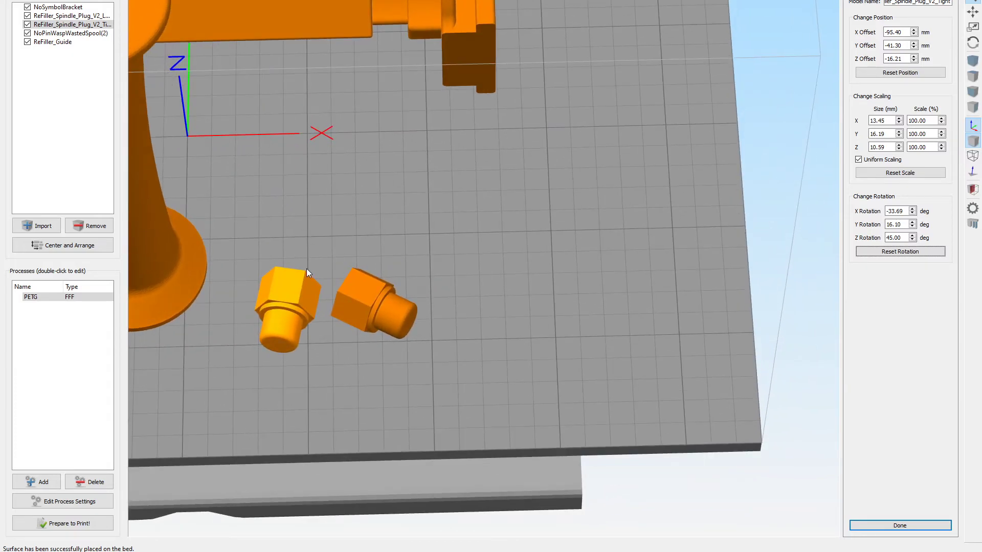
mouse_move(524, 279)
mouse_down()
mouse_move(506, 321)
mouse_move(526, 269)
mouse_up()
click(914, 235)
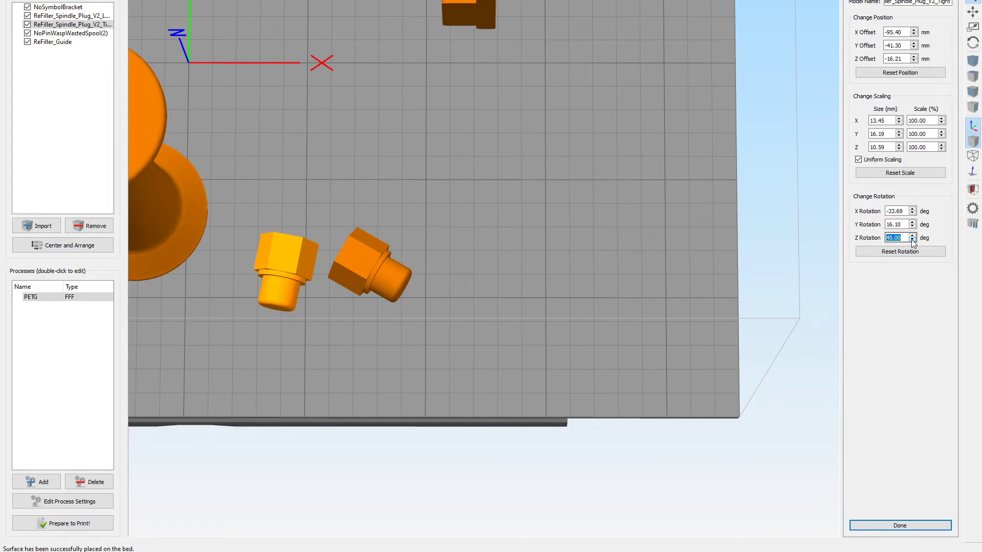
click(913, 240)
drag(914, 240, 915, 240)
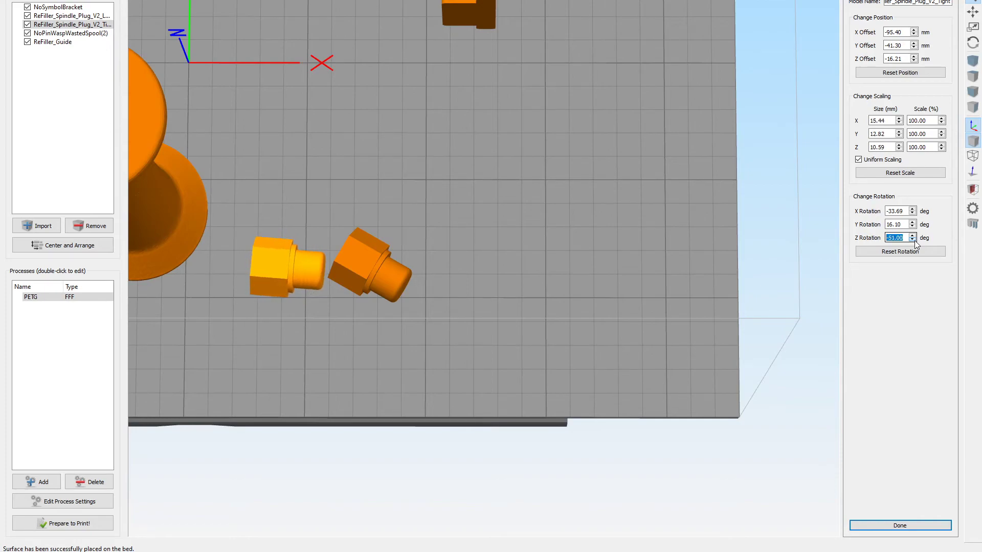
drag(914, 241, 914, 241)
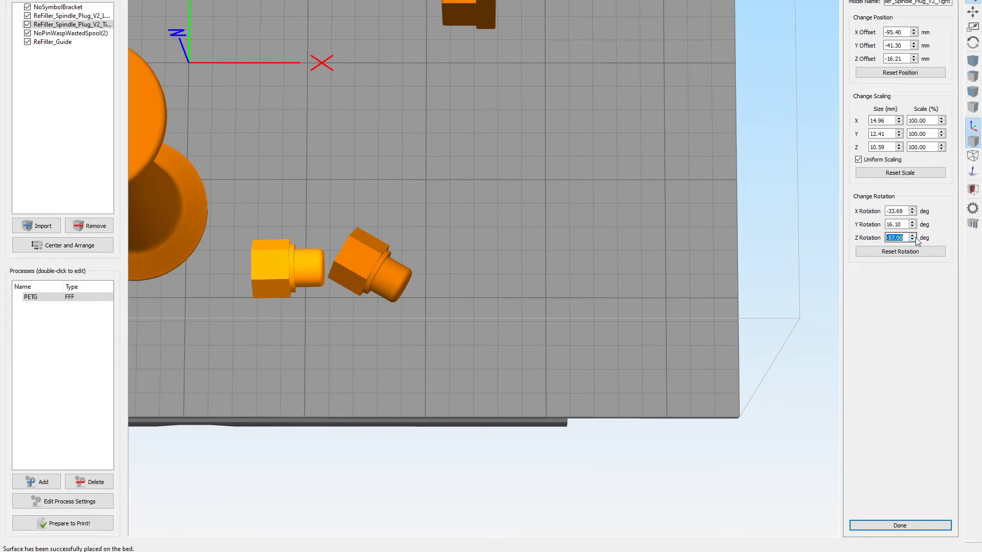
scroll(519, 283, up, 4)
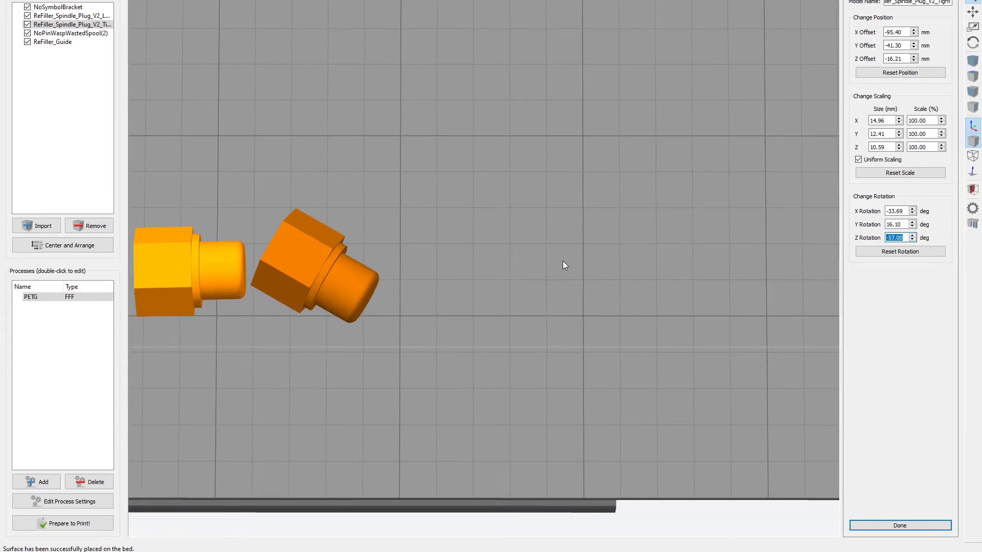
drag(593, 288, 471, 354)
Set the right plug's Z rotation to -57° to match the left plug
click(501, 321)
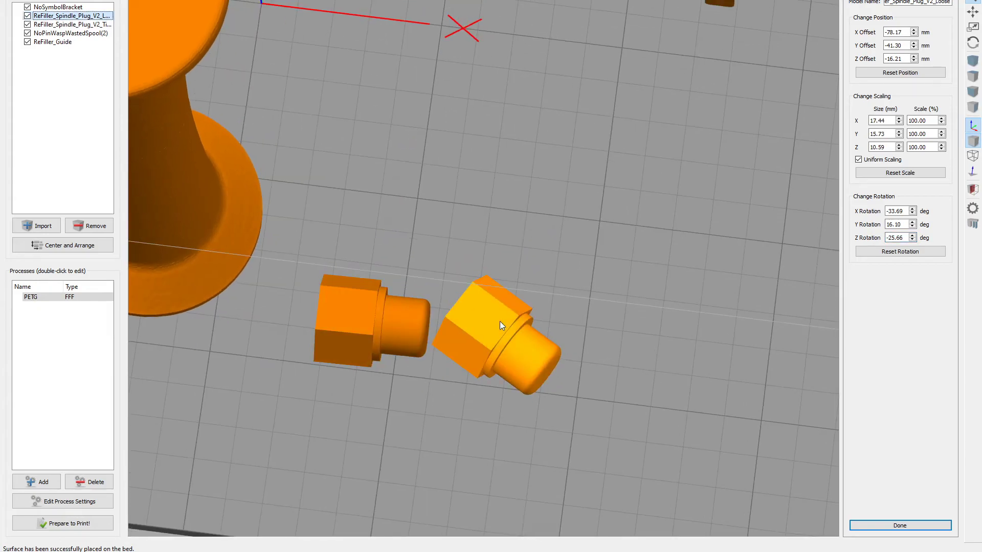
double_click(908, 239)
text(57)
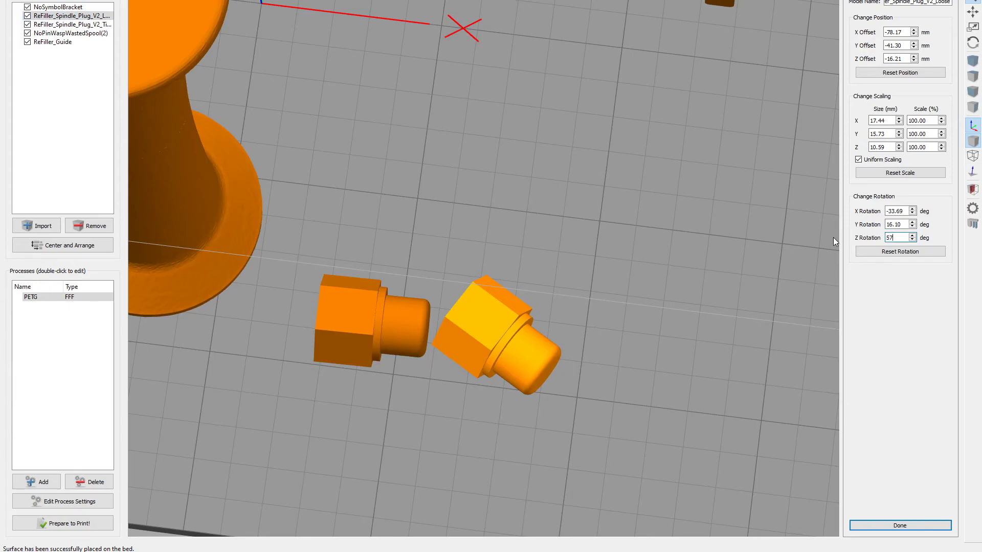
key(Return)
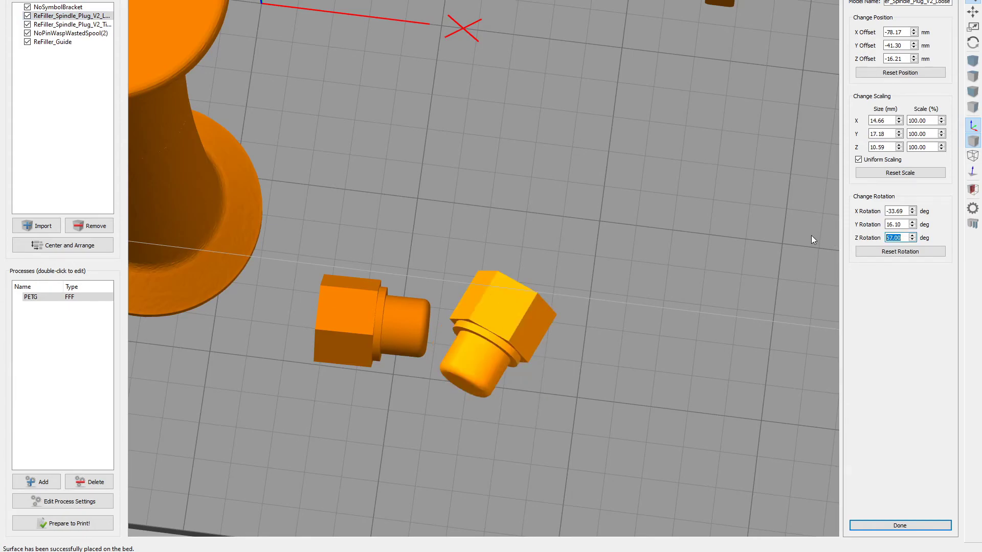
text(-57)
key(Return)
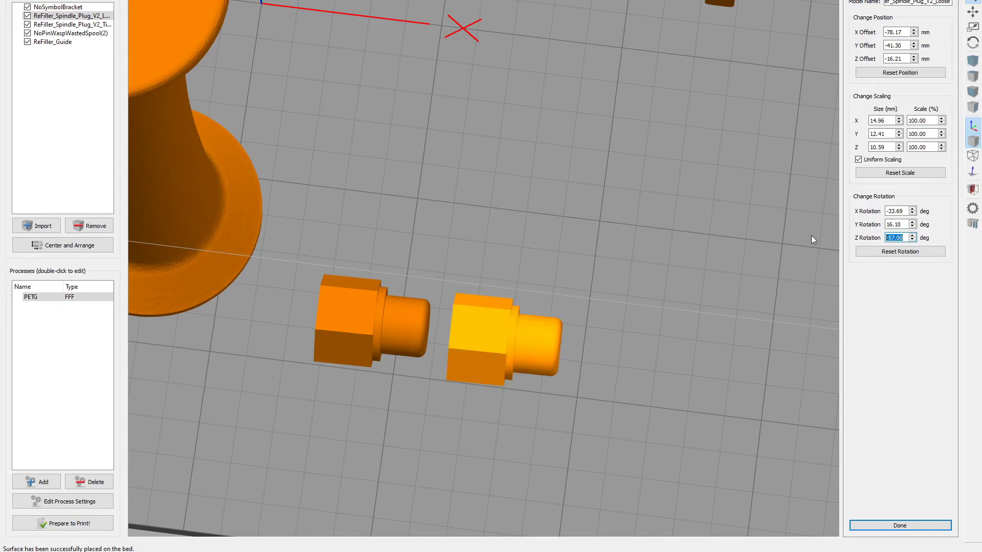
click(366, 307)
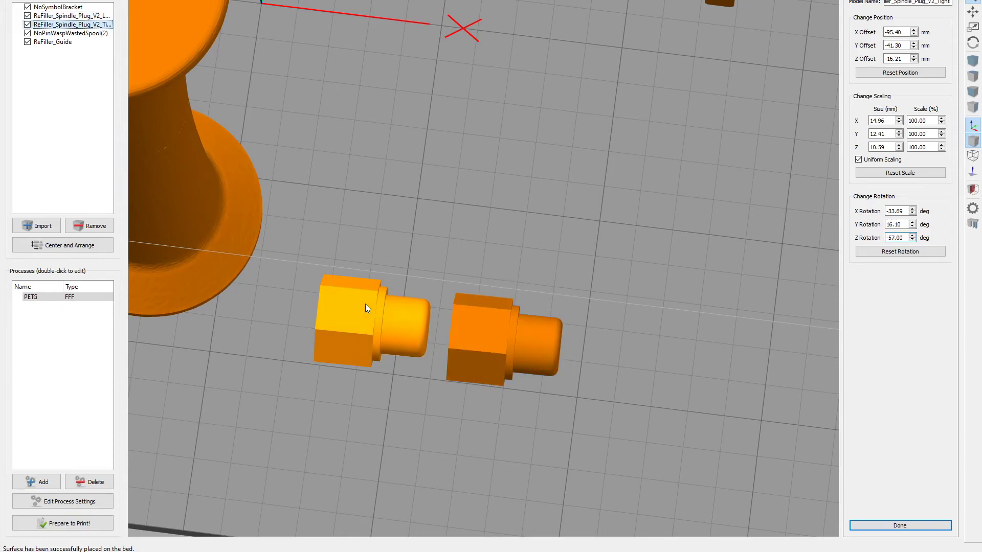
click(500, 335)
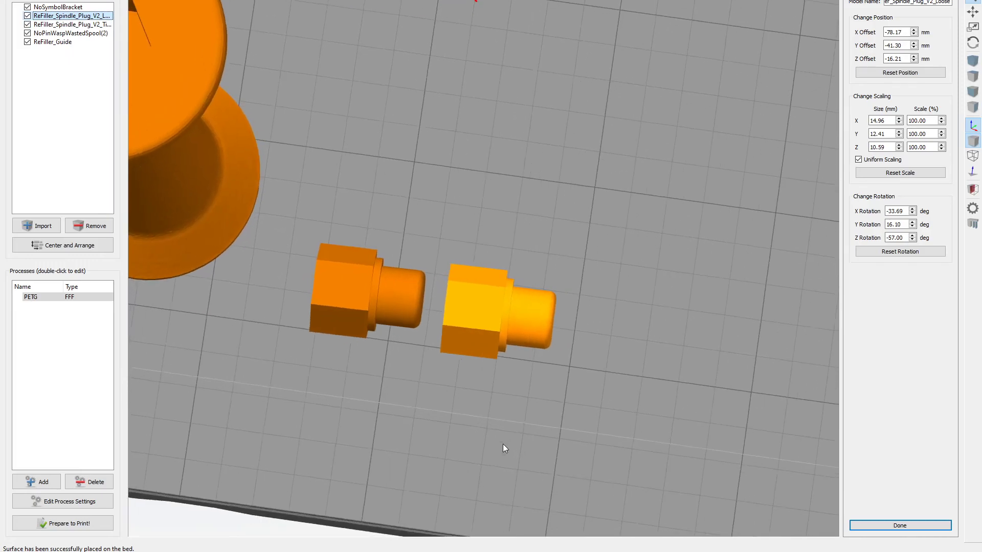
scroll(511, 448, down, 3)
drag(519, 448, 554, 279)
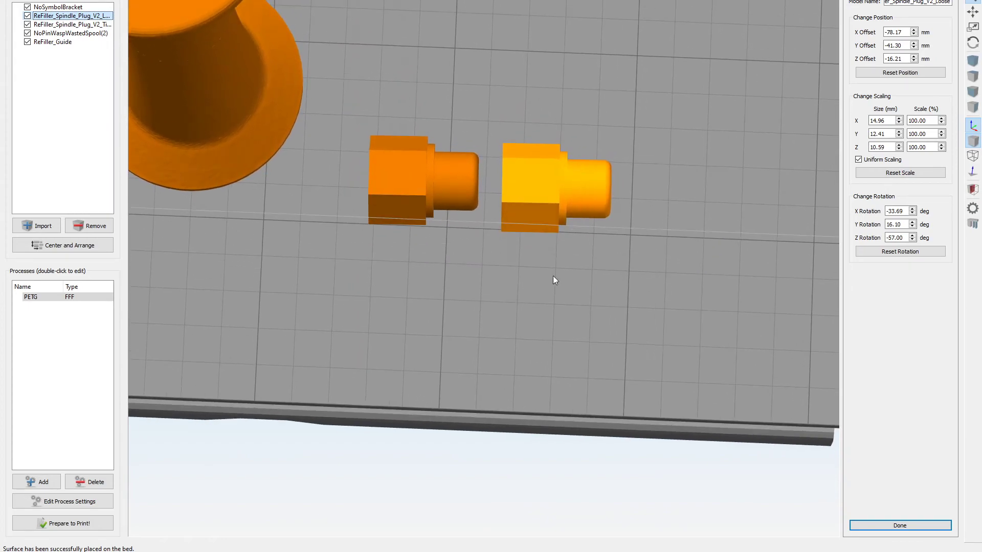
Nudge both plugs' Z rotation to -56° so they sit parallel
click(913, 240)
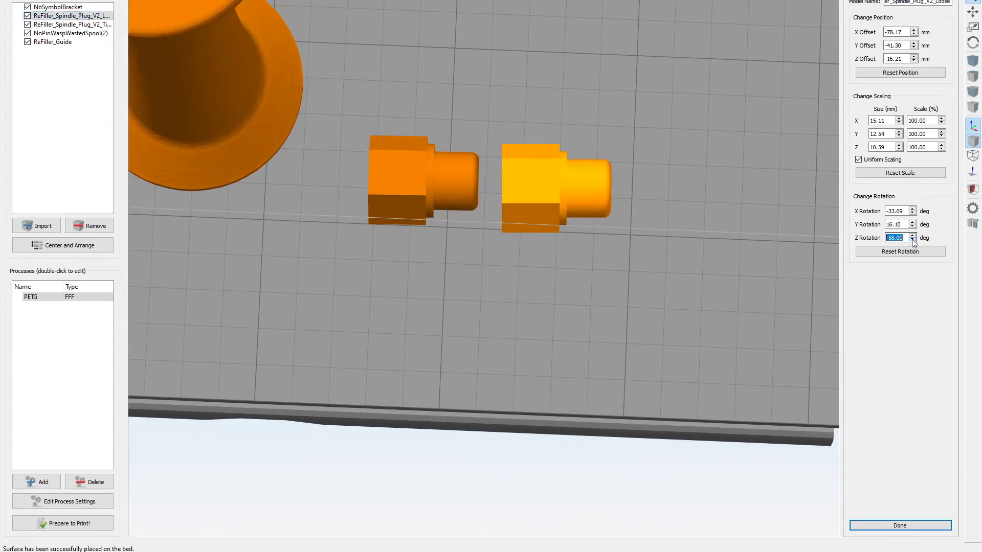
double_click(913, 236)
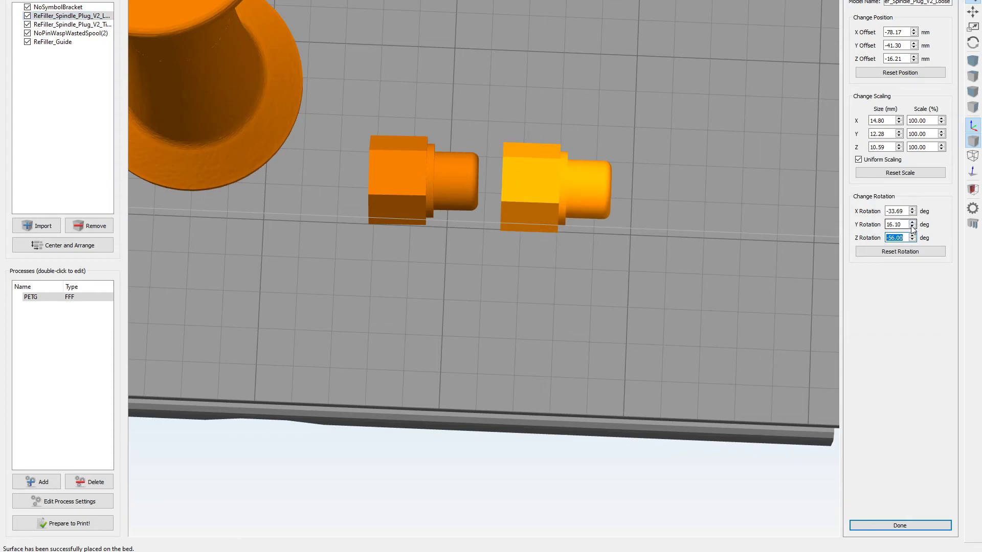
click(913, 227)
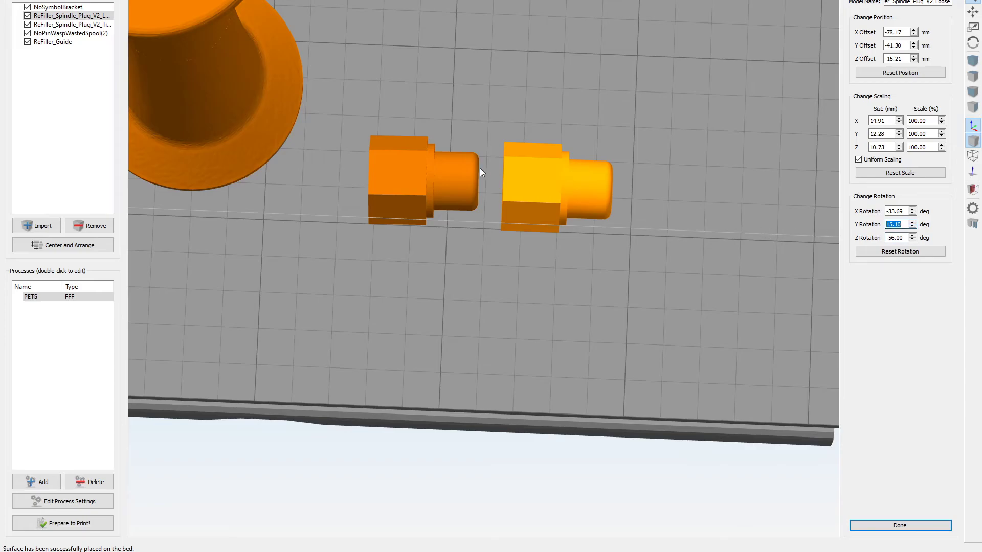
click(475, 174)
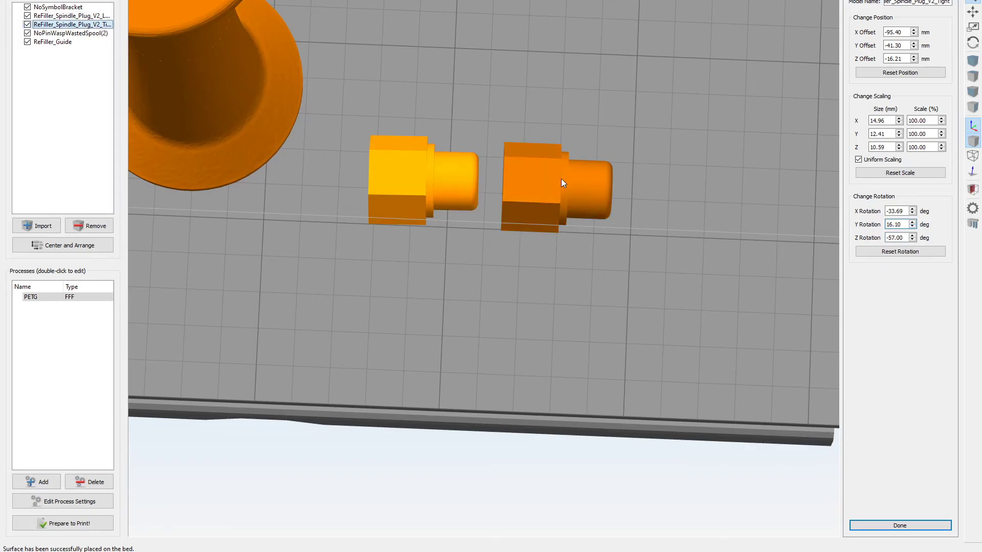
click(913, 235)
mouse_move(710, 253)
mouse_down()
mouse_move(694, 239)
mouse_move(698, 253)
mouse_up()
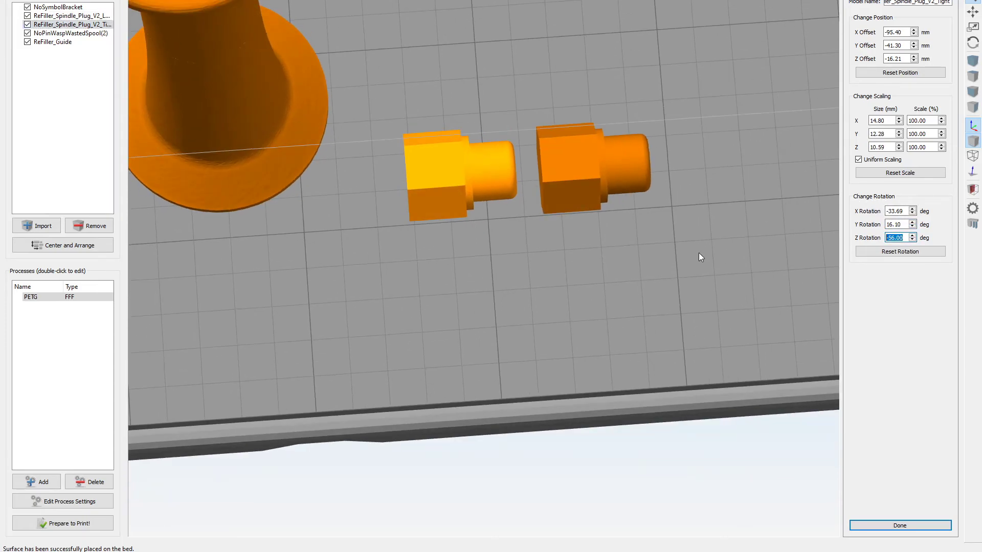
click(57, 34)
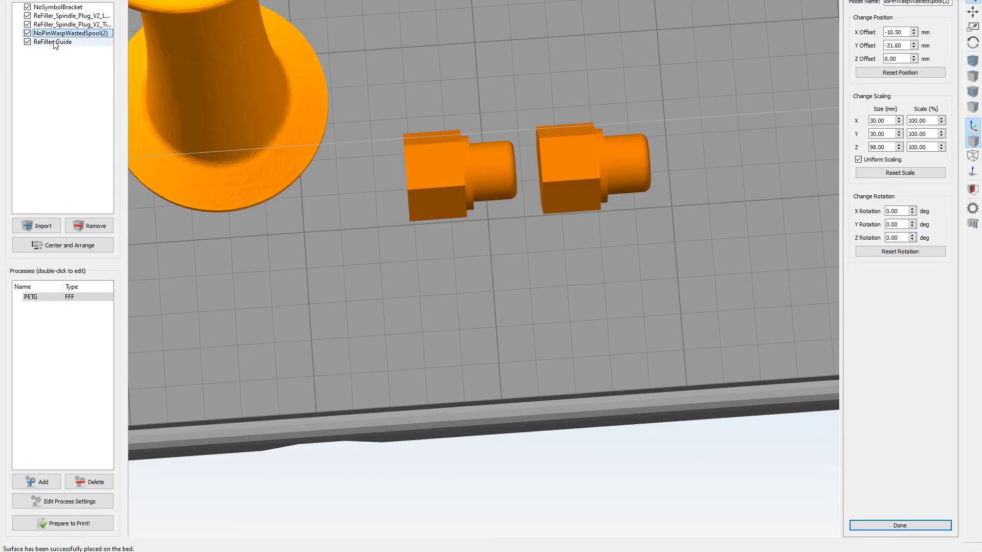
Select the loose and tight spindle plugs and paste copies of them
ctrl+click(55, 43)
click(419, 172)
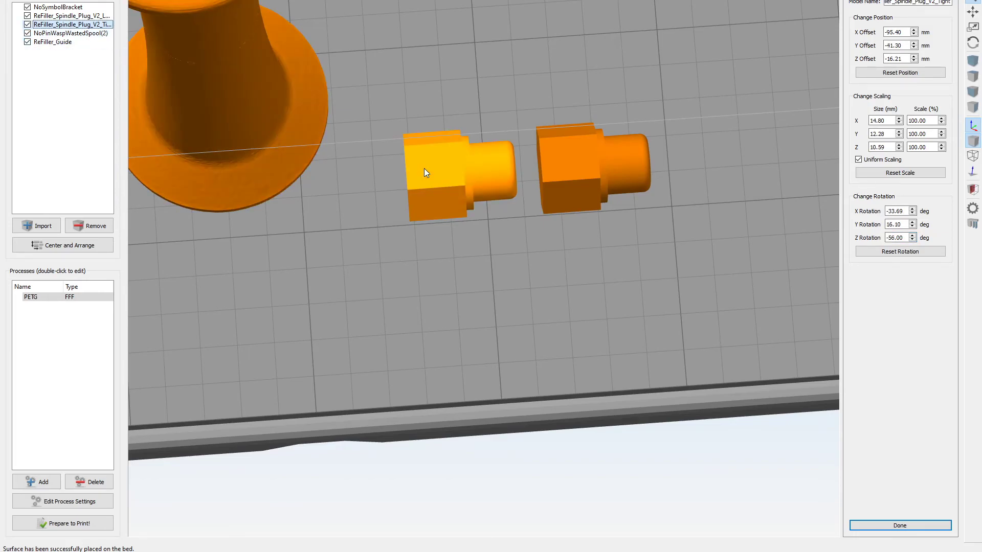
ctrl+click(593, 189)
key(ctrl+v)
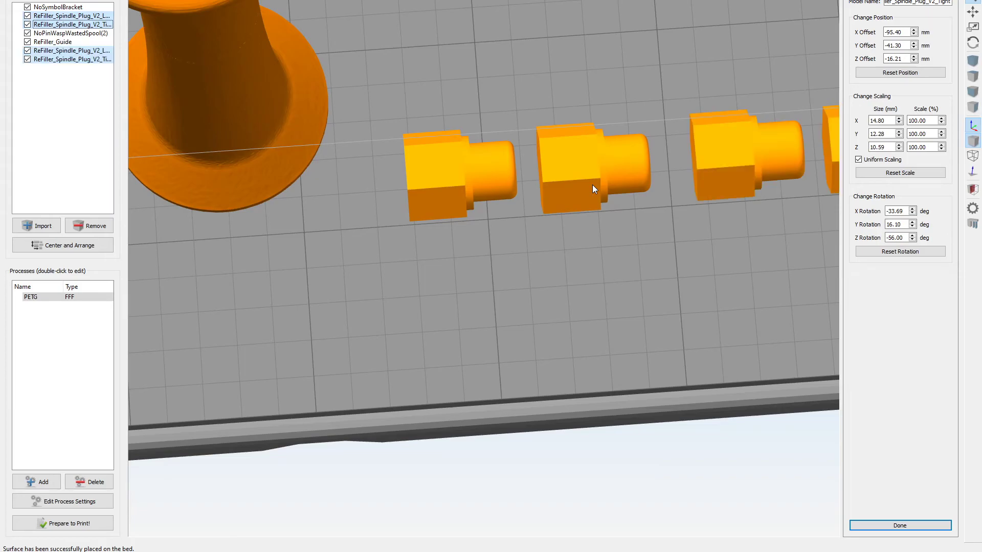
scroll(597, 268, down, 2)
drag(597, 268, 553, 222)
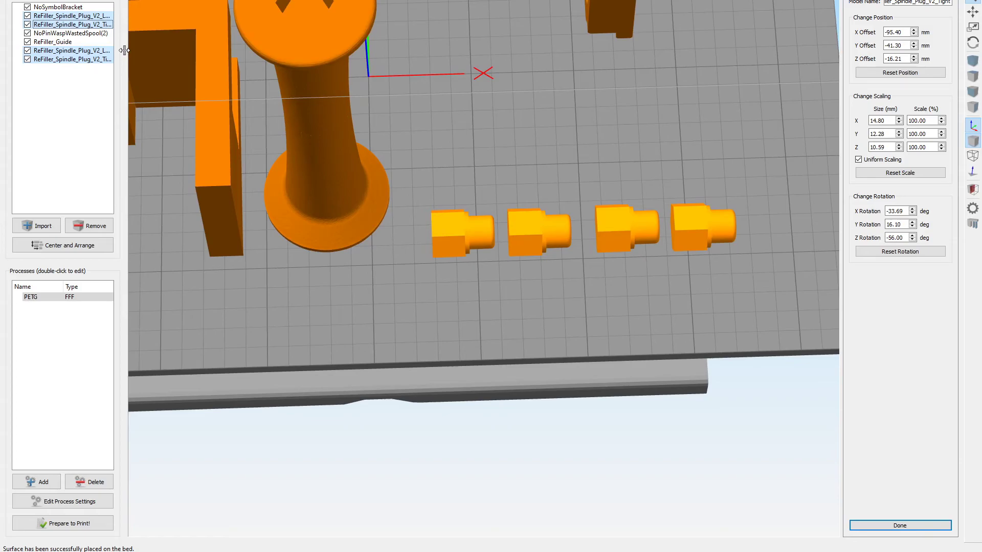
Widen the model list to show full names and inspect the four plugs
drag(124, 50, 171, 56)
drag(343, 263, 265, 94)
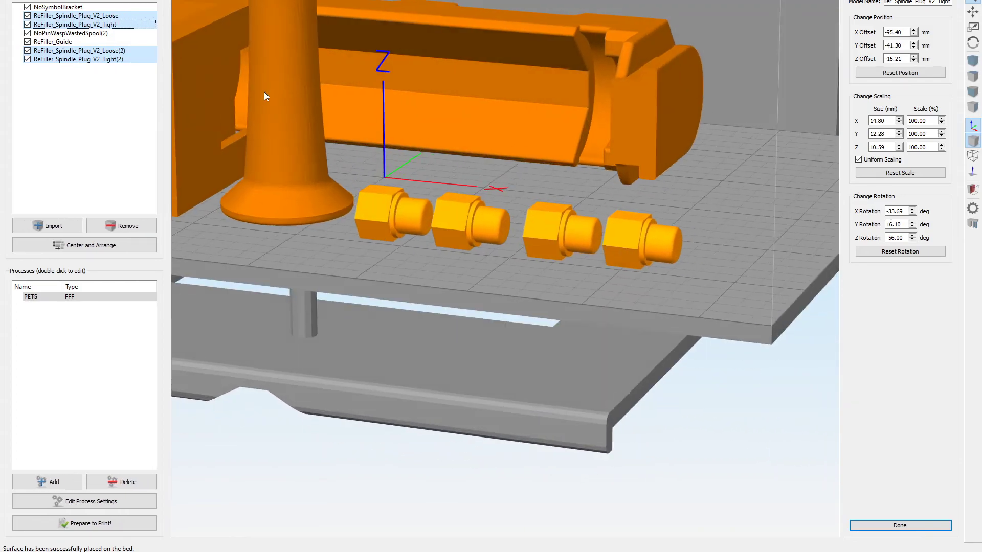
drag(425, 265, 423, 220)
scroll(418, 240, up, 3)
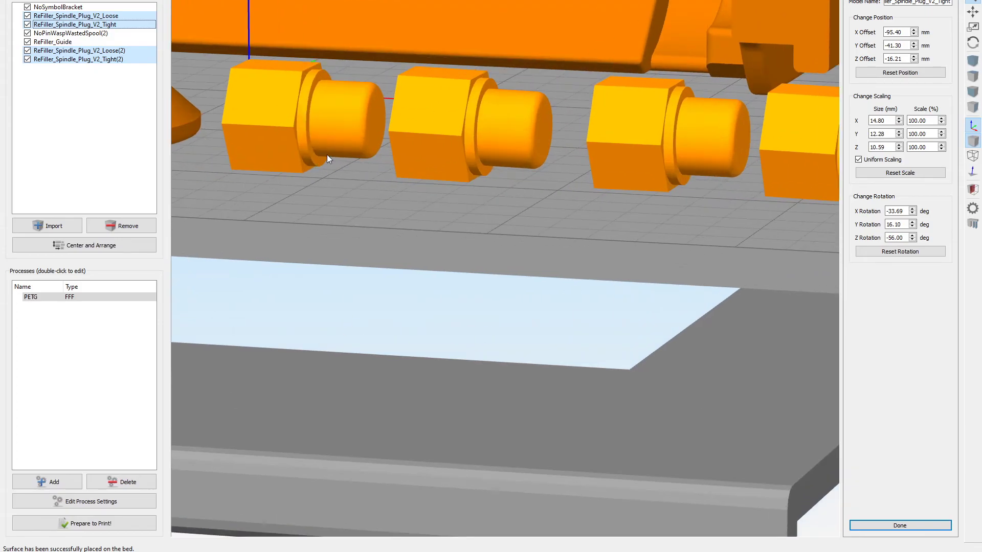
scroll(327, 155, down, 5)
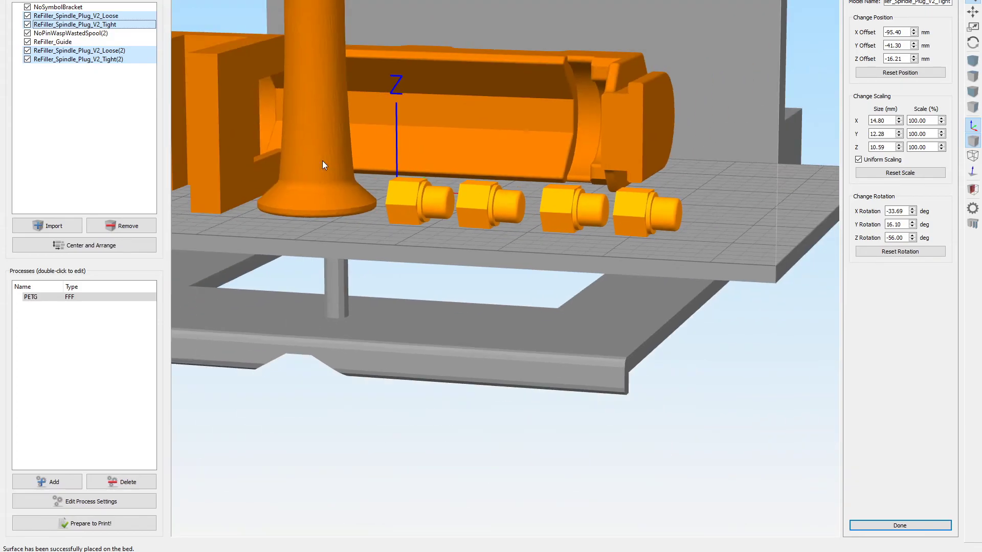
drag(351, 226, 394, 276)
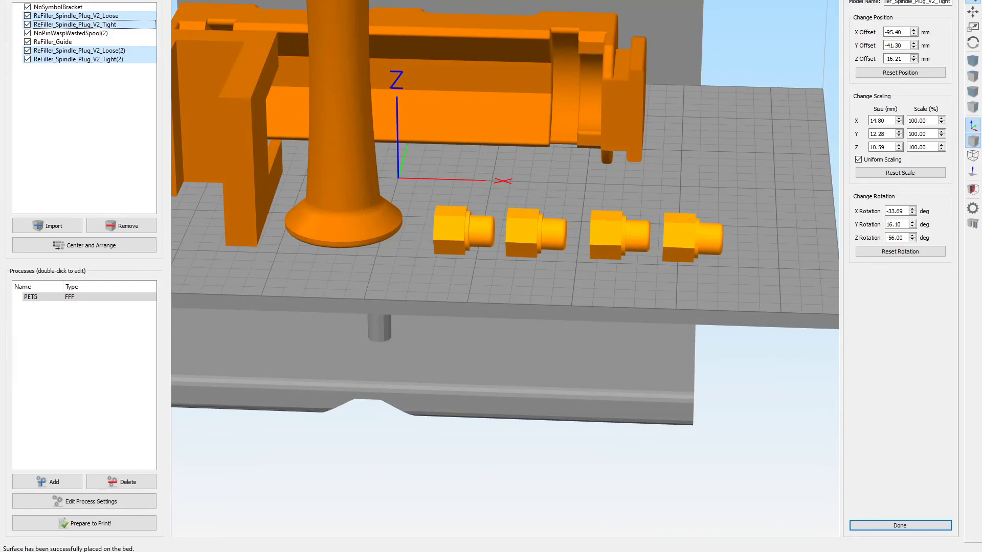
scroll(403, 139, down, 5)
drag(212, 219, 269, 128)
drag(572, 179, 474, 152)
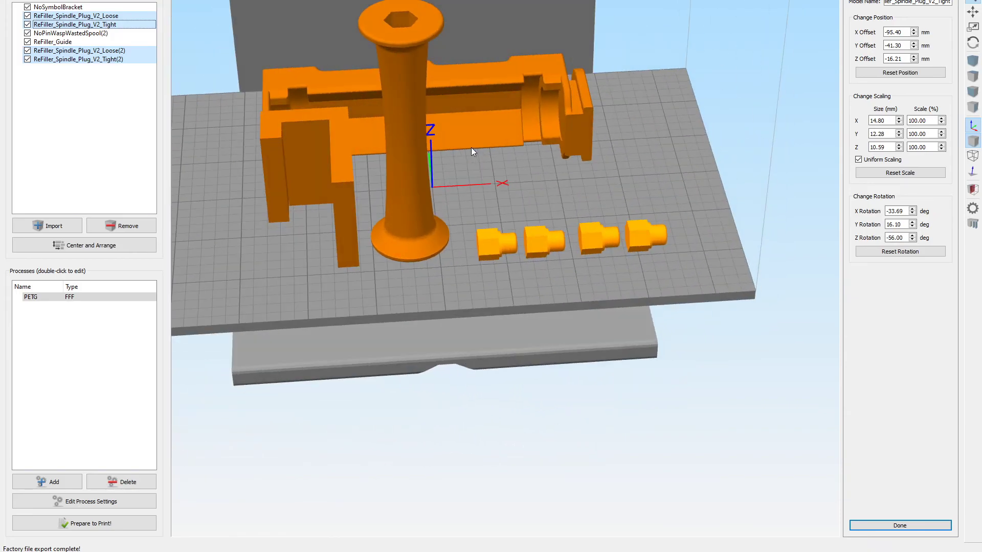
drag(419, 287, 386, 235)
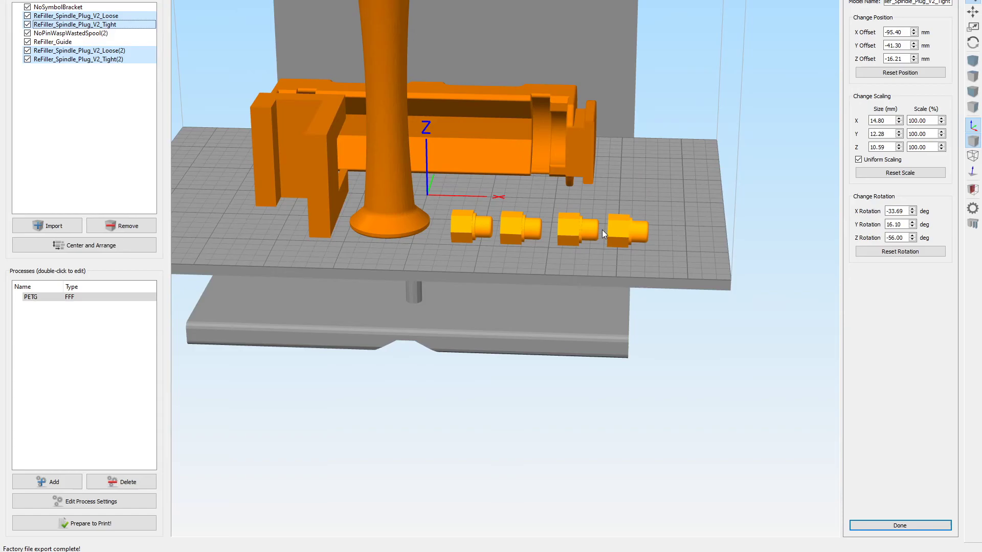
mouse_move(404, 253)
mouse_down()
mouse_move(376, 94)
mouse_move(366, 164)
mouse_move(382, 123)
mouse_move(415, 256)
mouse_up()
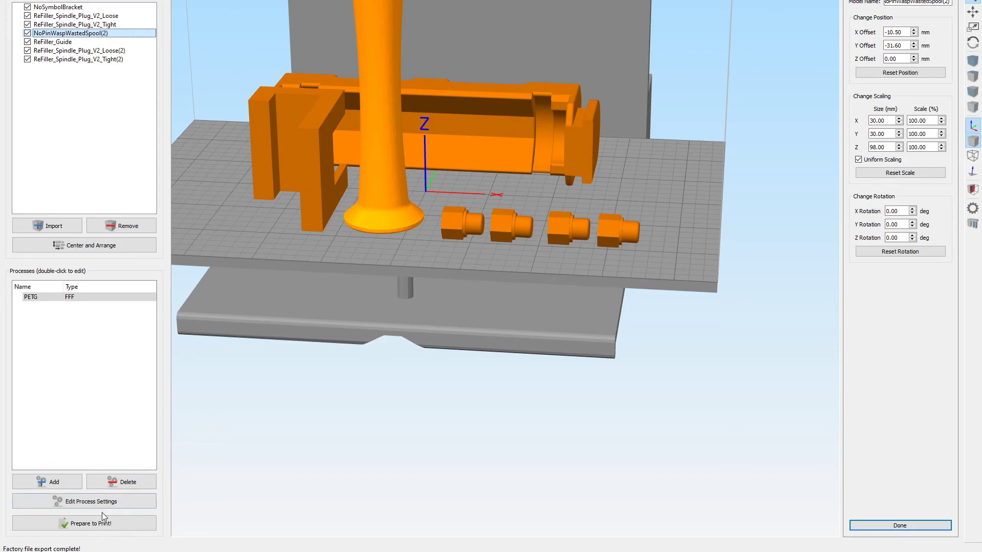
click(73, 298)
Assign the PETG process to the spool and the Loose, Tight, Loose(2), Tight(2) plugs, then save
double_click(73, 298)
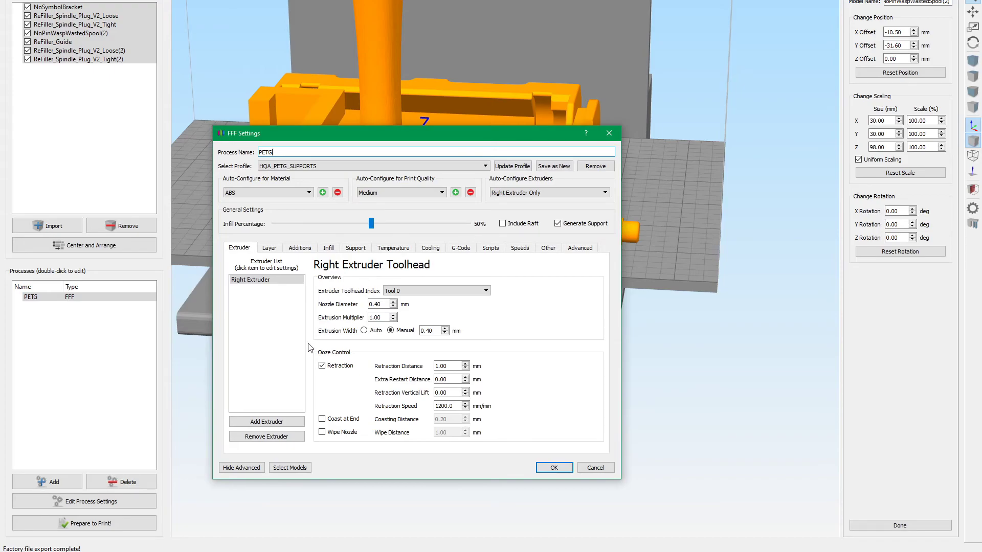
click(287, 468)
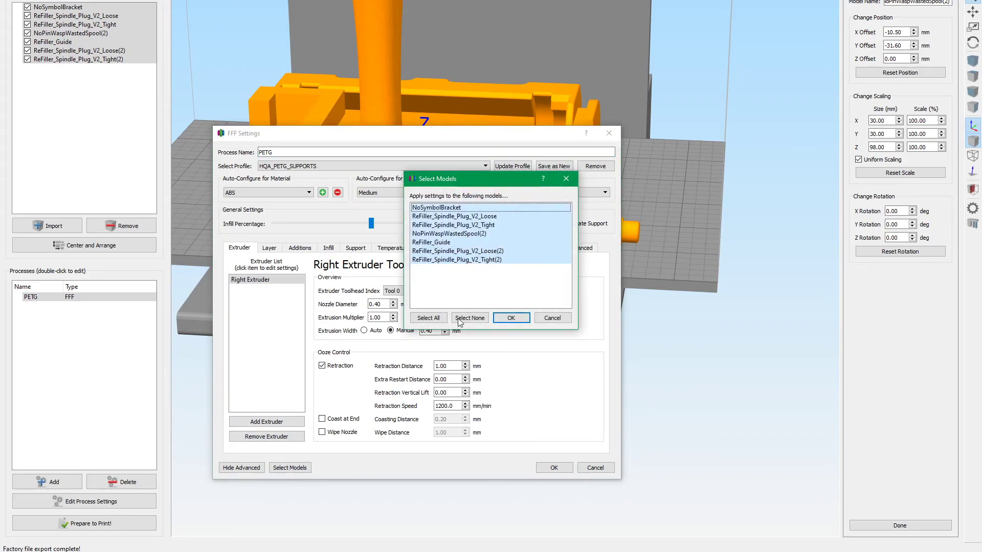
click(463, 318)
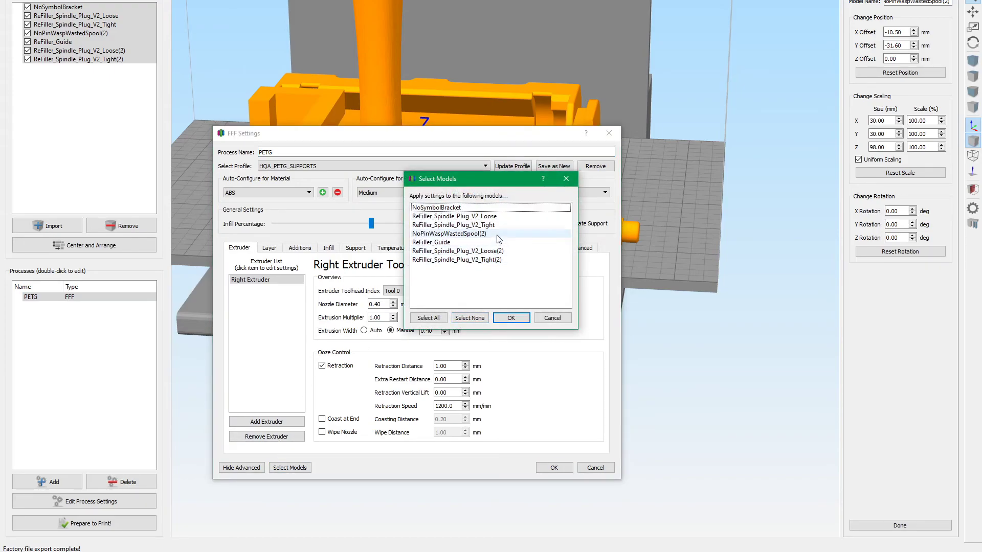
click(492, 217)
click(494, 225)
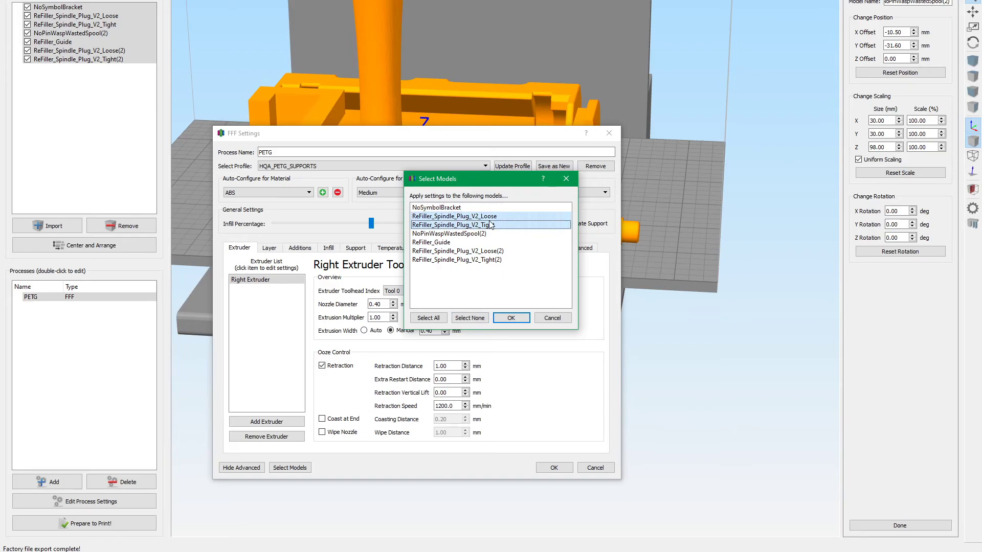
click(494, 251)
click(494, 260)
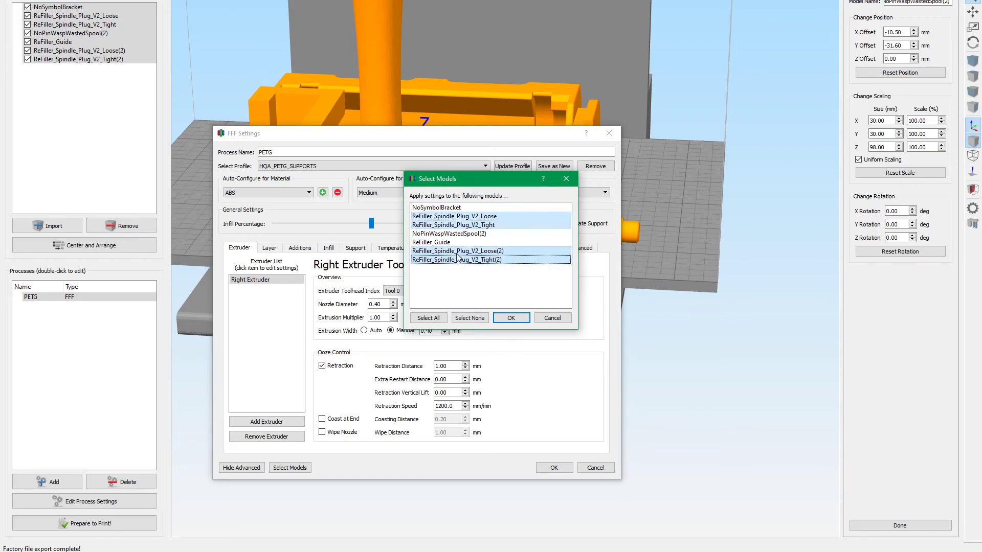
click(463, 234)
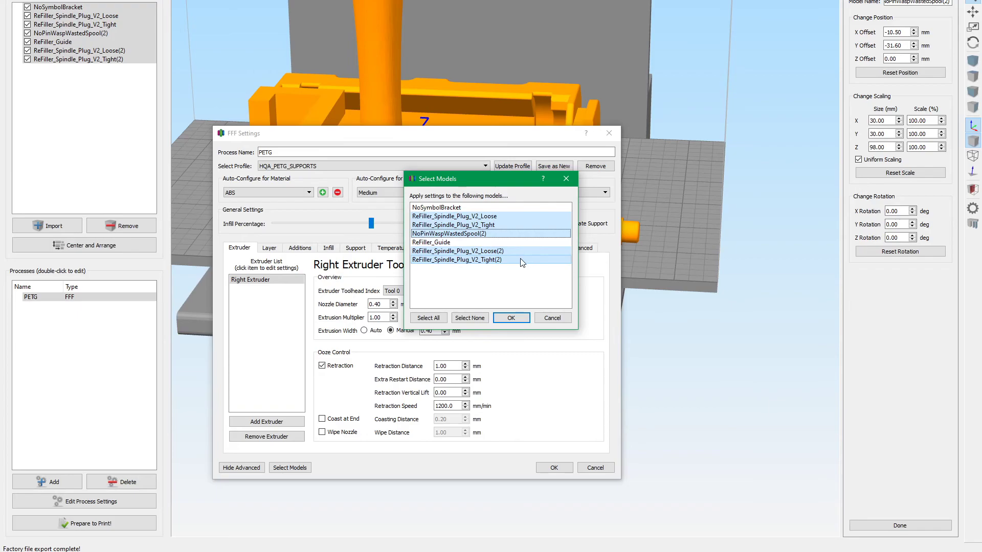
click(511, 318)
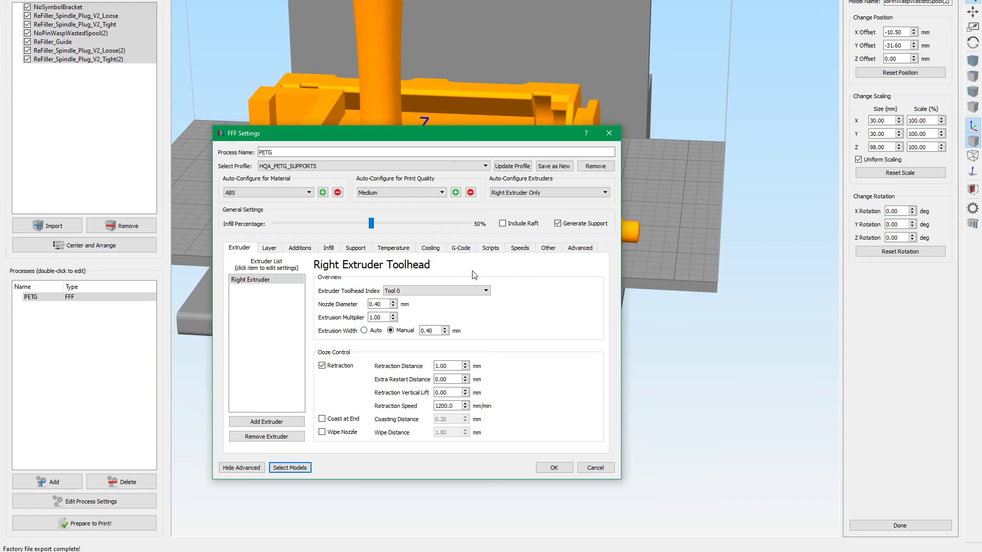
click(424, 249)
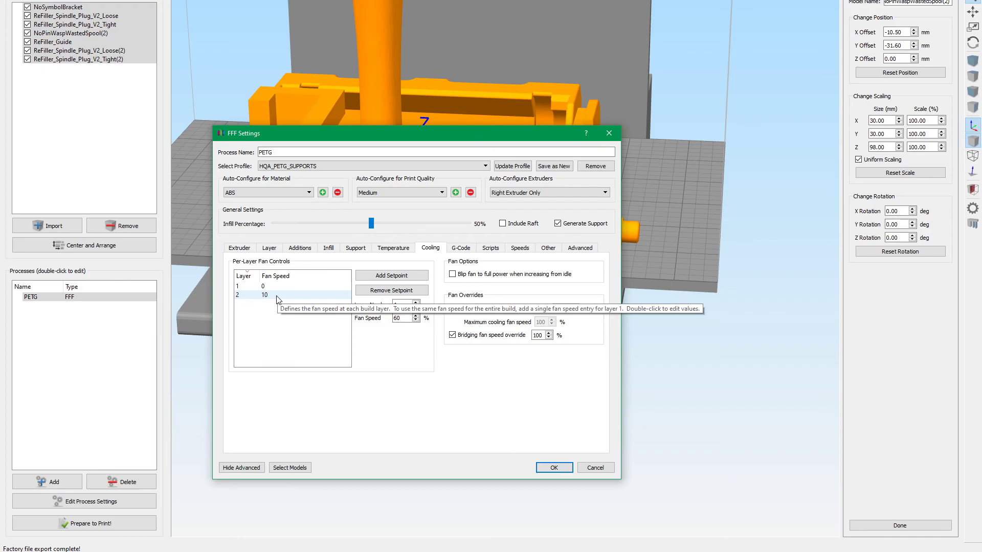
click(555, 468)
Slice the spool and four plugs: 2 hours 43 minutes, 25.92 g of plastic
scroll(434, 344, down, 3)
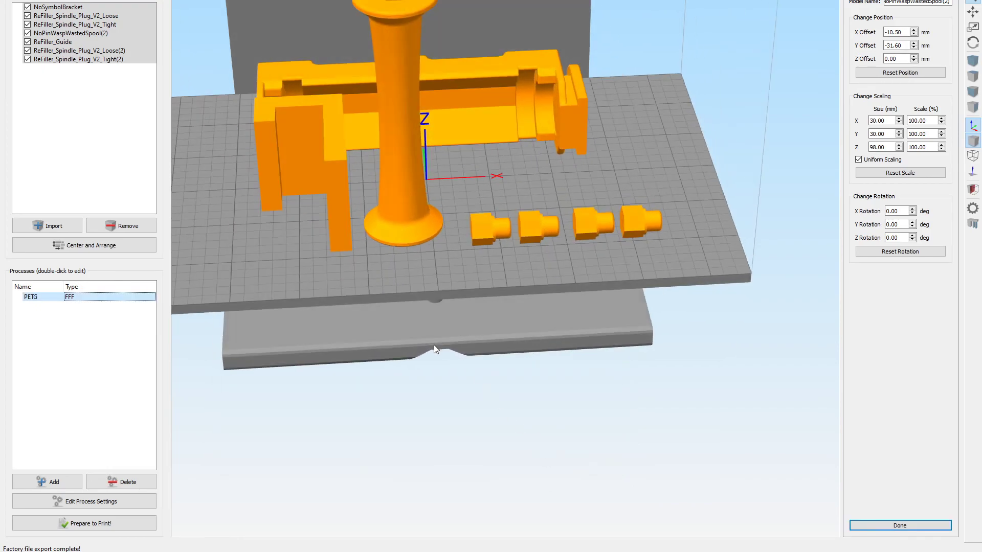
scroll(434, 345, up, 3)
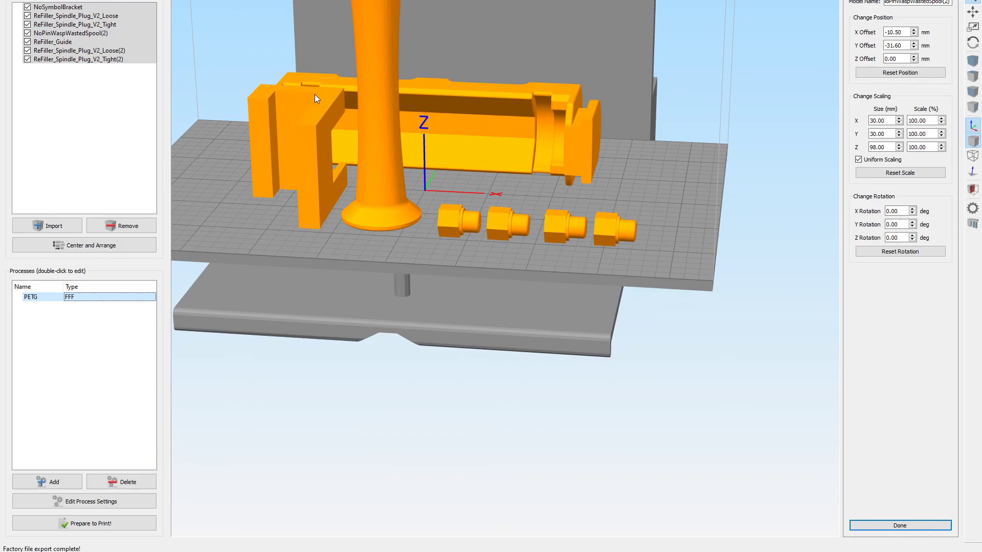
drag(352, 269, 403, 360)
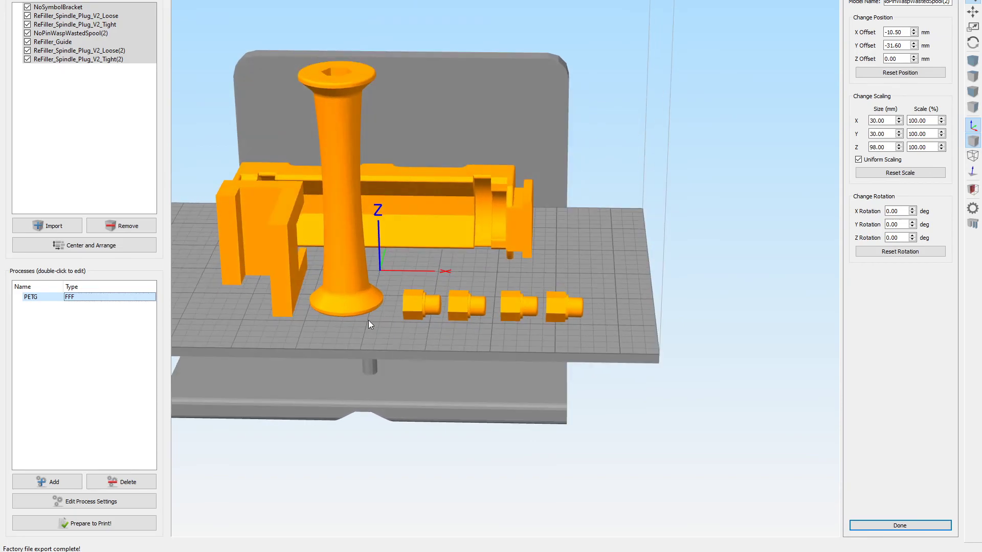
click(72, 523)
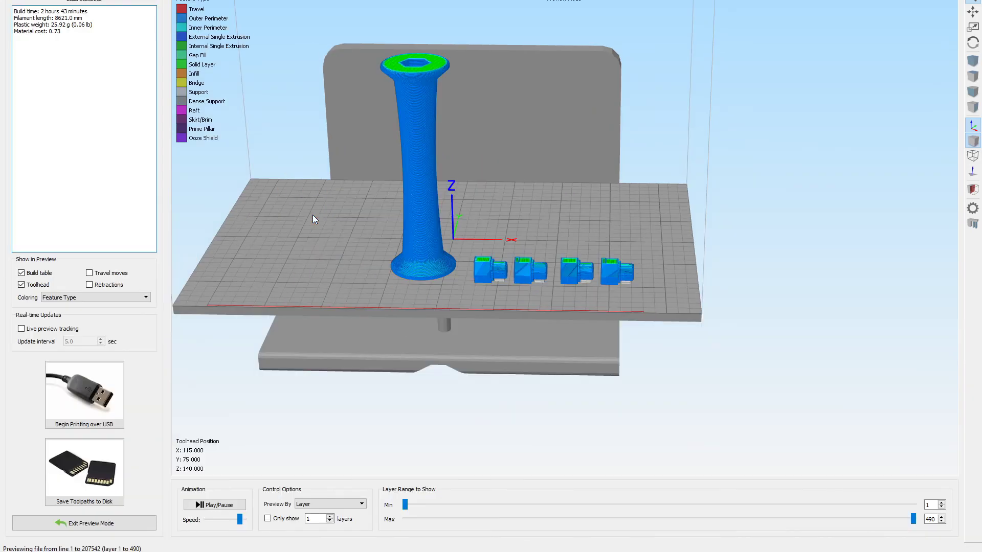
Orbit and zoom the toolpath preview so the four plugs line up diagonally
drag(385, 234, 545, 287)
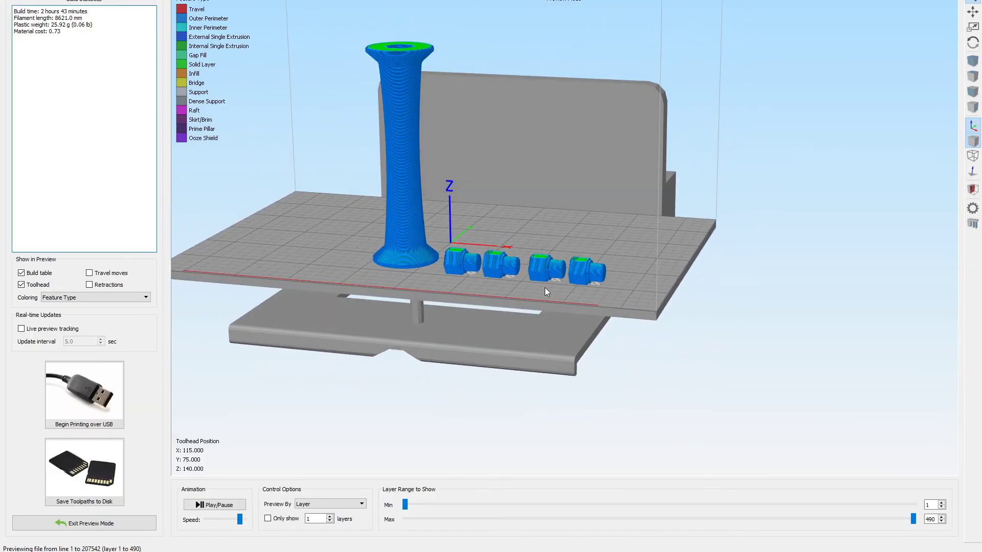
scroll(542, 289, up, 5)
scroll(459, 354, down, 4)
drag(459, 355, 355, 325)
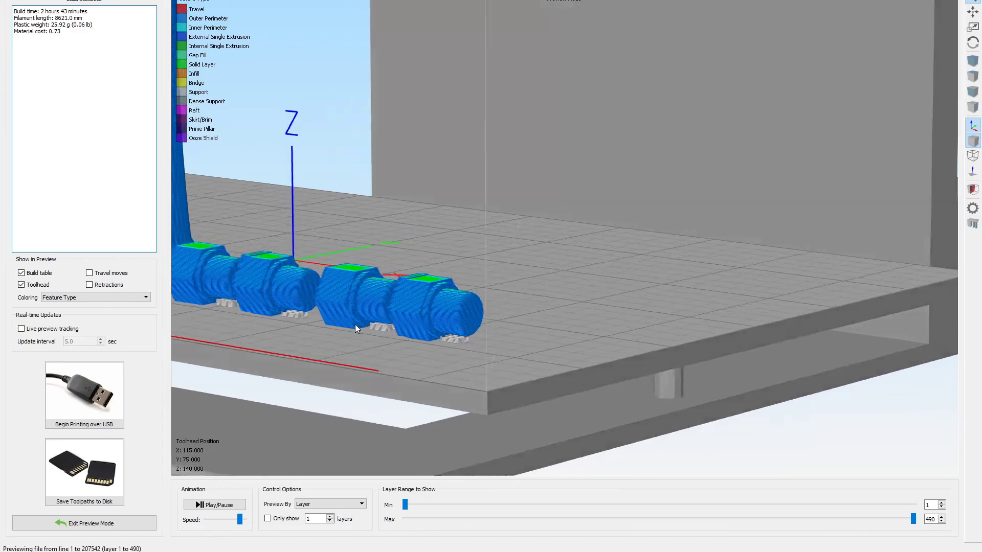
scroll(339, 318, up, 5)
scroll(581, 348, down, 5)
scroll(425, 326, down, 2)
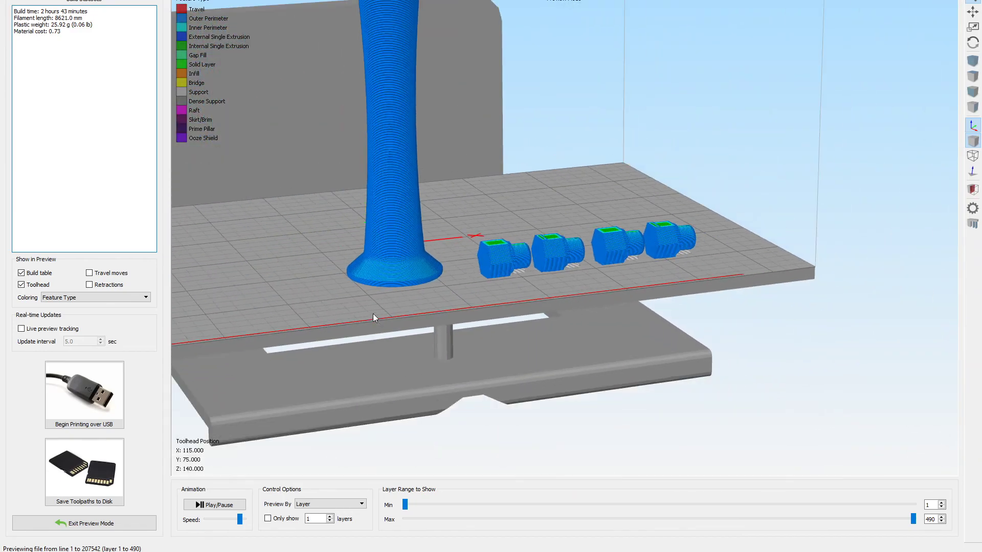
scroll(373, 314, up, 2)
Inspect the toolpaths from top-down, oblique and low side-on views
drag(372, 303, 321, 38)
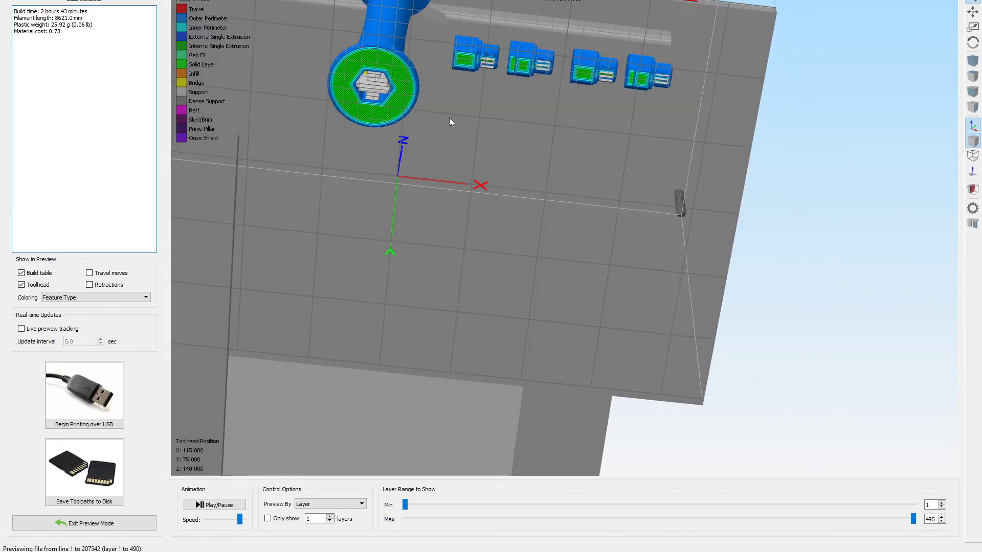
drag(449, 118, 466, 454)
scroll(463, 227, down, 2)
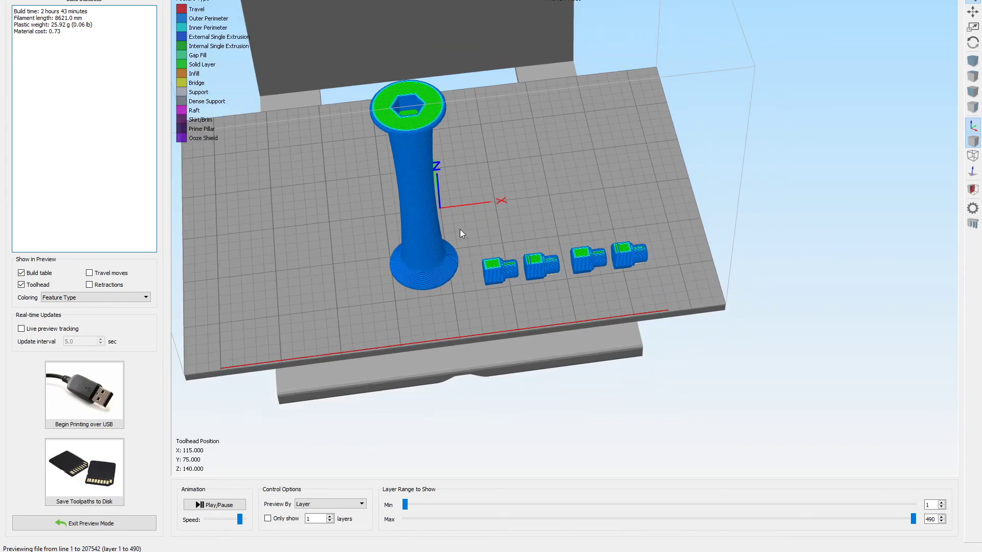
drag(351, 250, 323, 185)
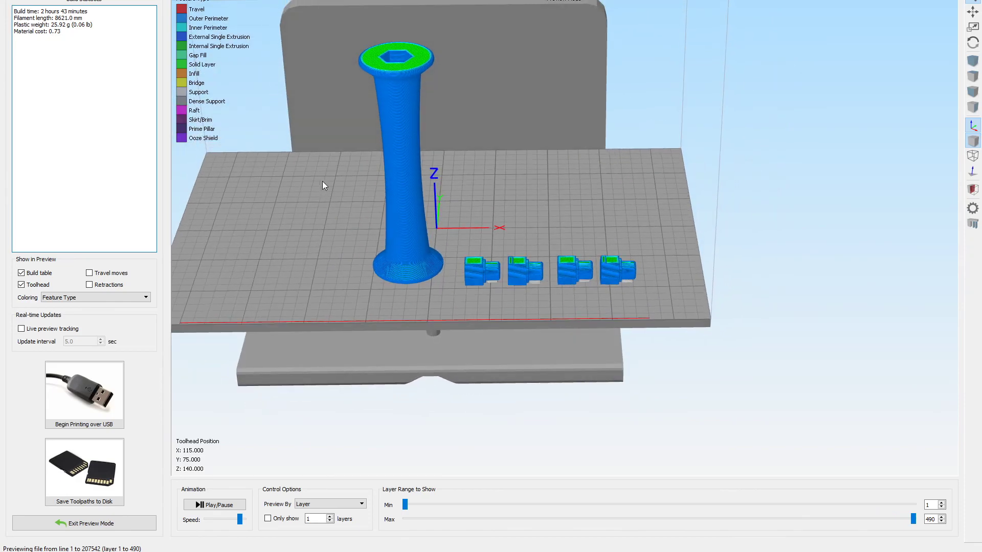